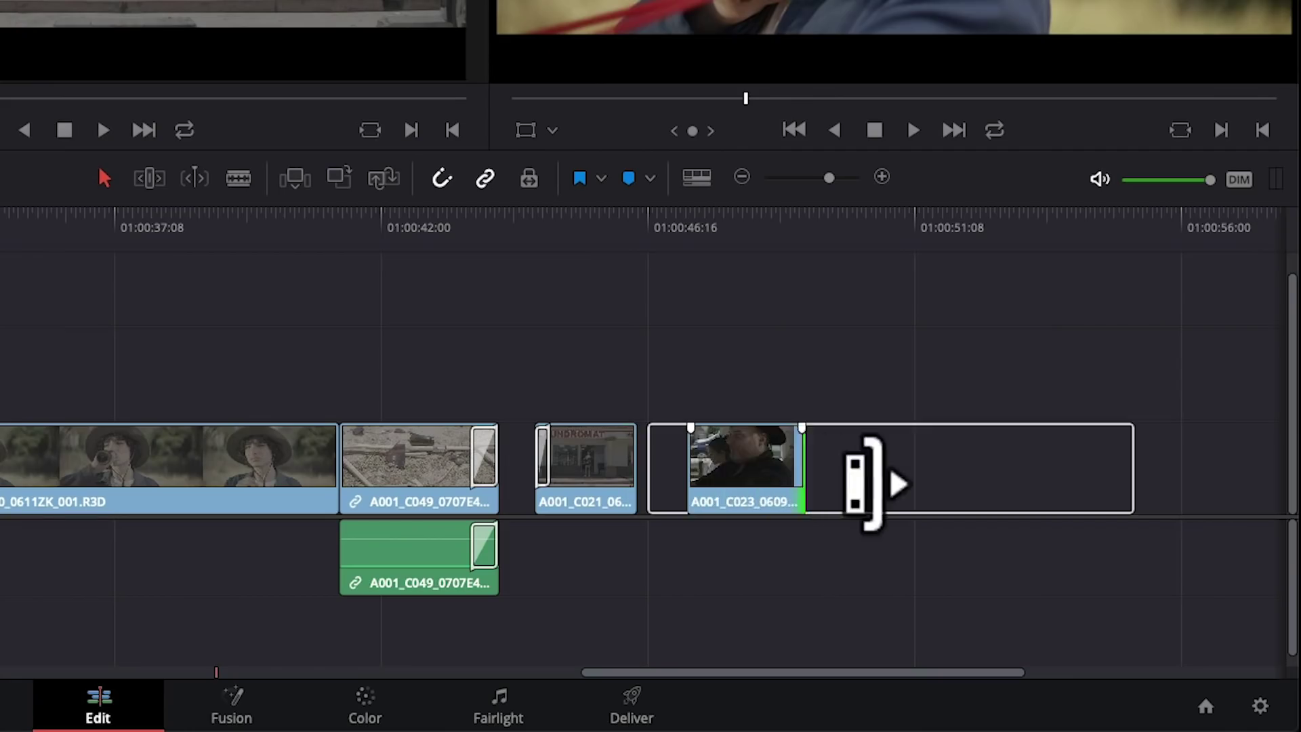
# - Trim the tail of clip A001_C021 on Video 1 shorter and adjust the curve
pyautogui.moveTo(863, 482); pyautogui.dragTo(720, 482)
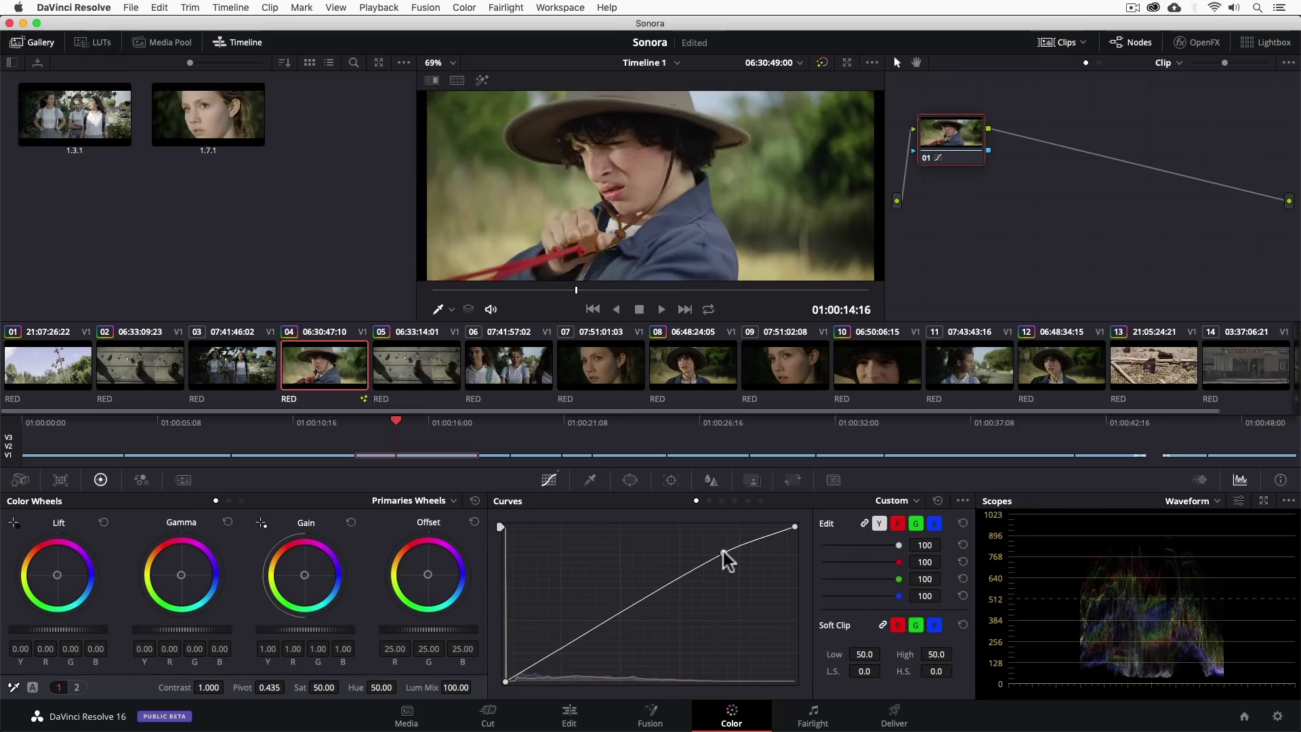
pyautogui.moveTo(723, 552); pyautogui.dragTo(709, 545)
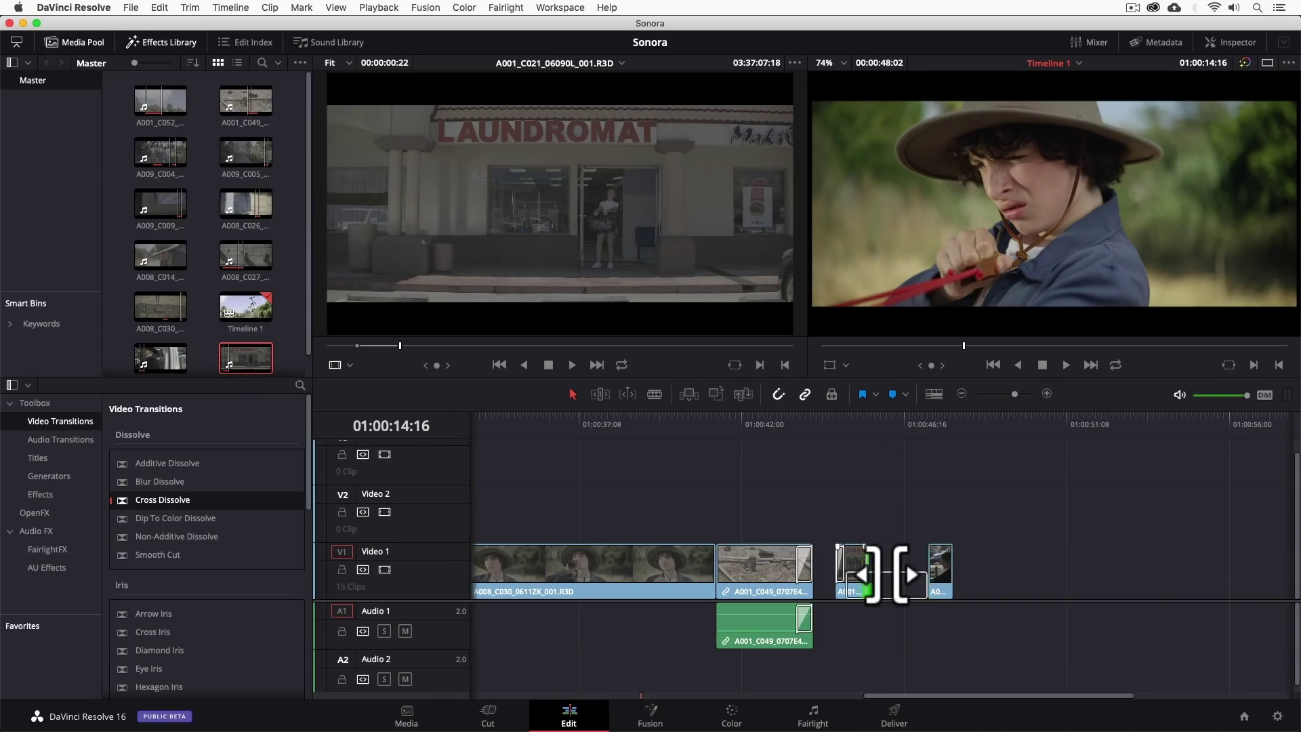
pyautogui.click(901, 576)
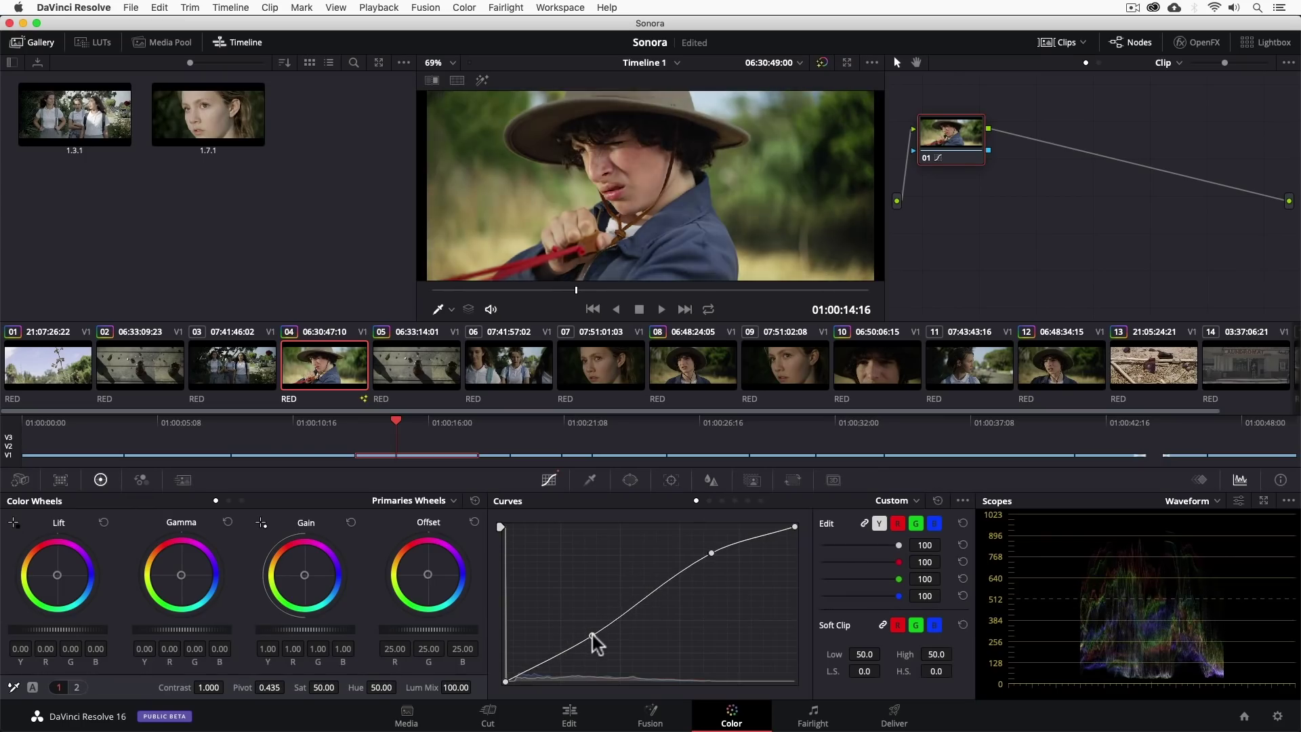
# - Apply AUDynamicsProcessor to the Audio 1 clip, add ellipses in Fusion, and show the Color scopes
pyautogui.moveTo(178, 388); pyautogui.dragTo(702, 282)
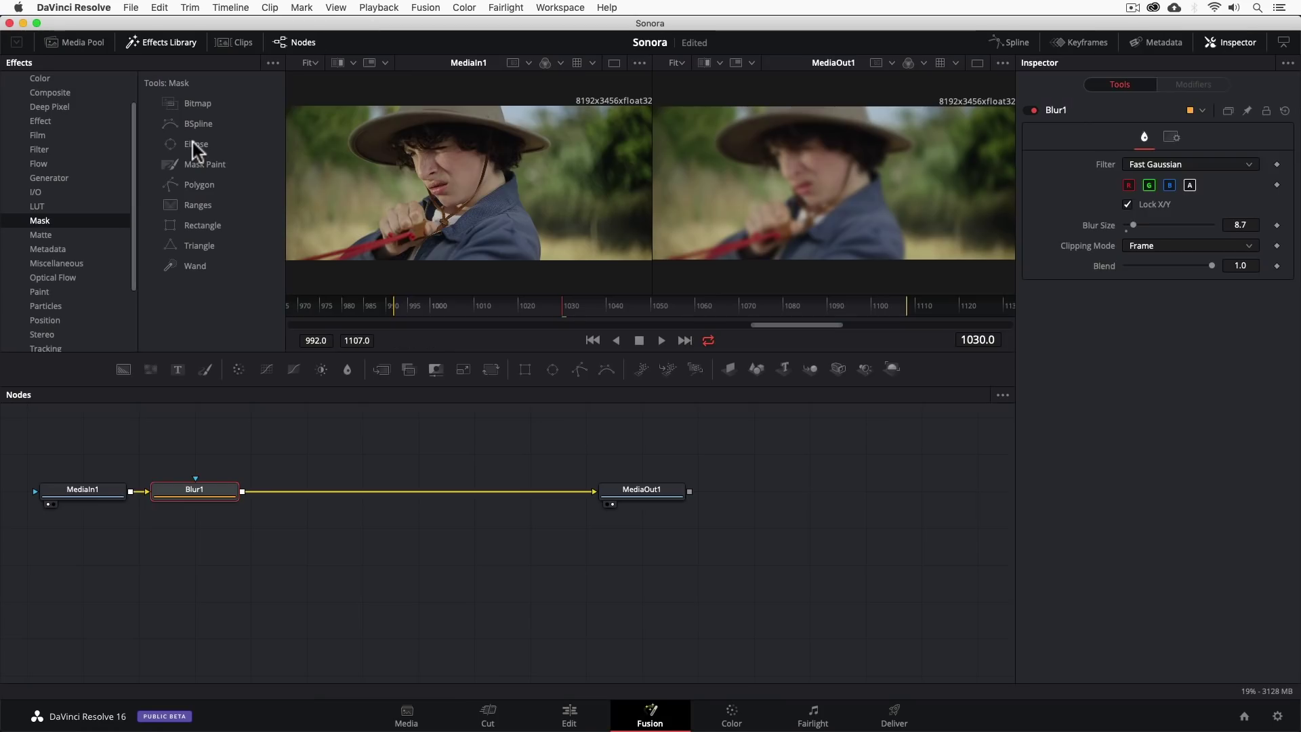
pyautogui.click(193, 144)
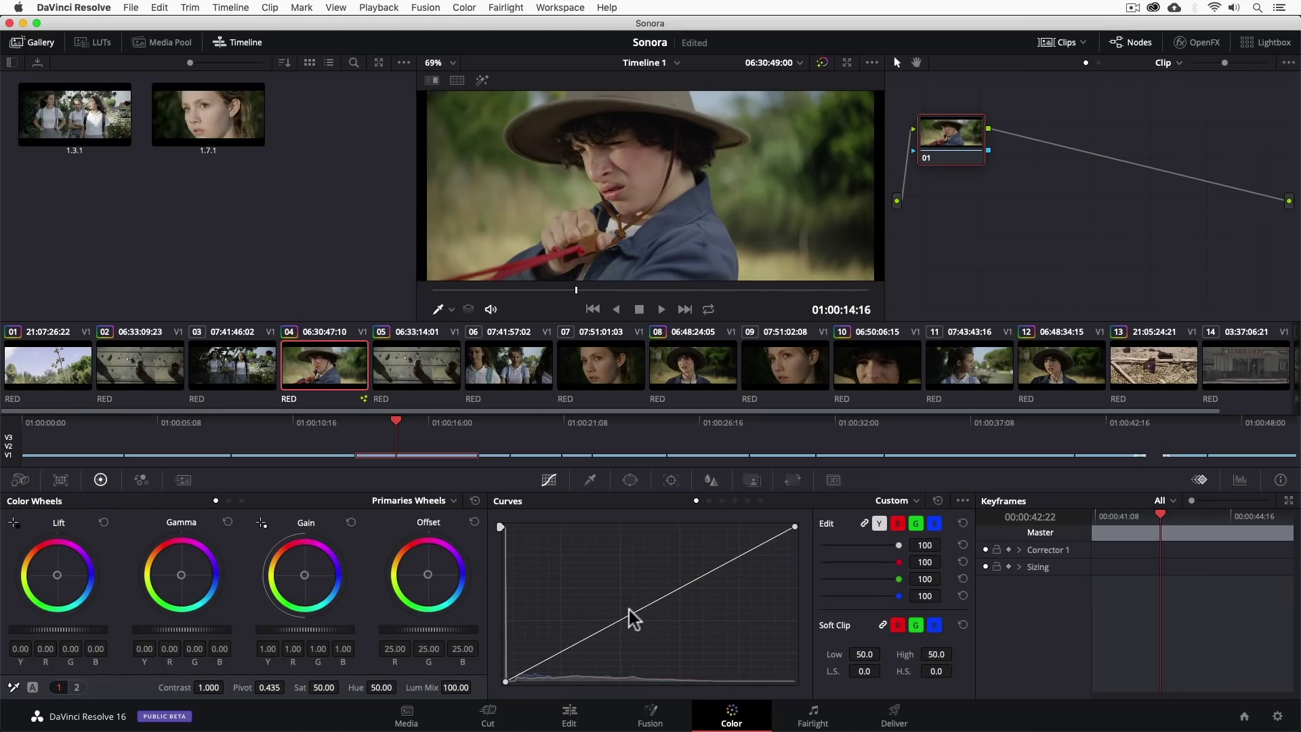
pyautogui.click(1240, 481)
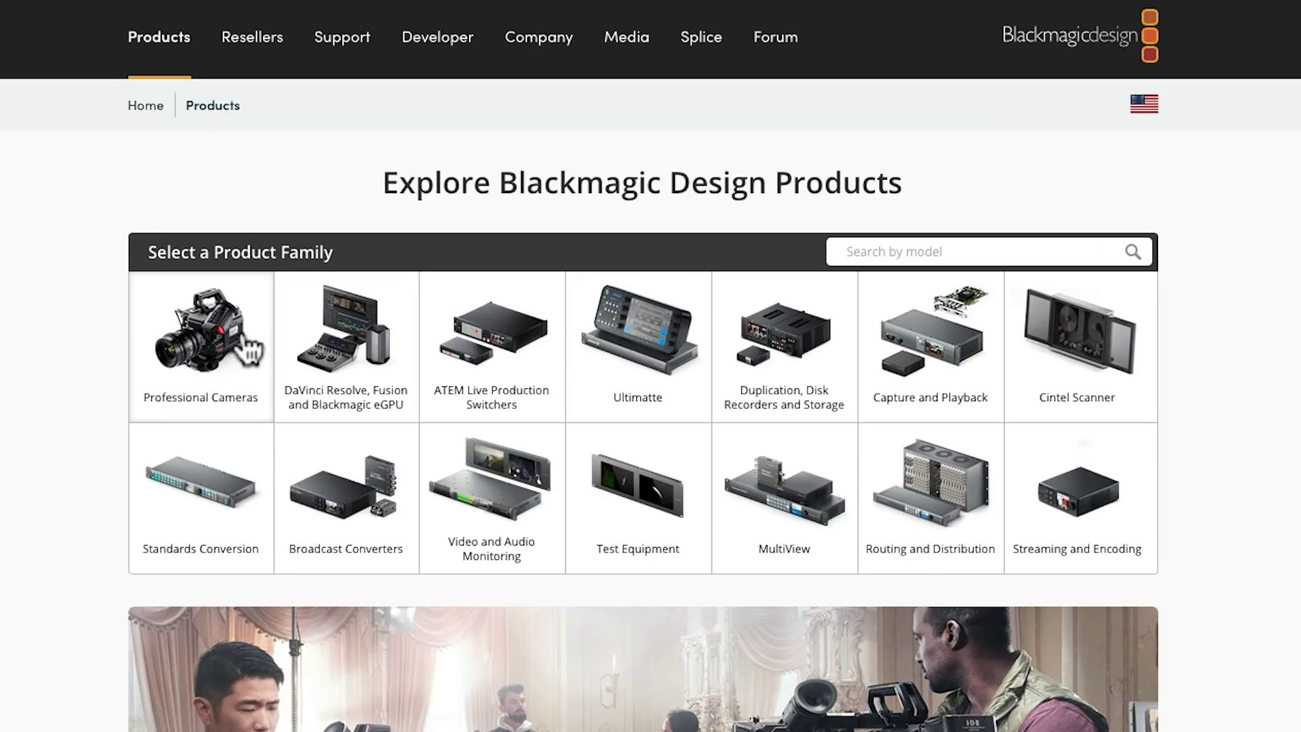
# - Scroll the Products page and browse the Professional Cameras range
pyautogui.scroll(-1, 244, 325)
pyautogui.click(241, 303)
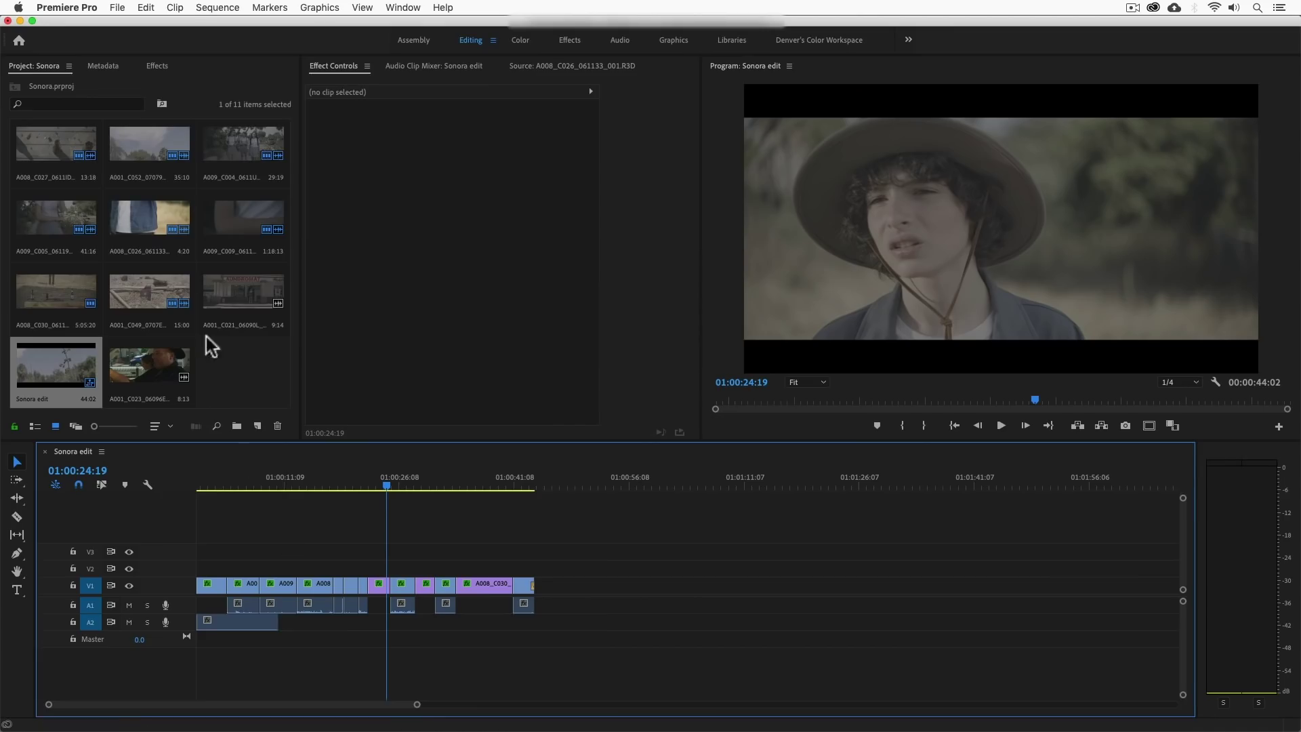
# - Export the Sonora edit sequence from Premiere as a Final Cut Pro XML file
pyautogui.click(117, 8)
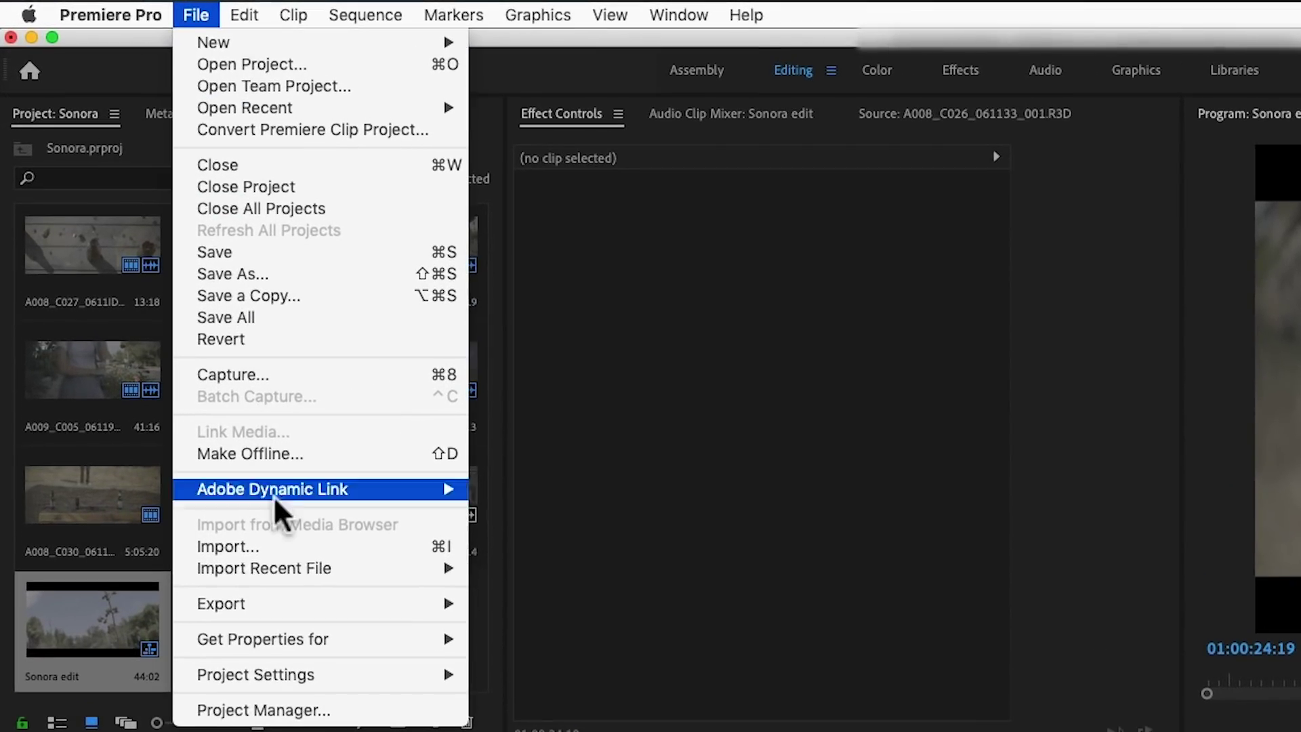
pyautogui.moveTo(294, 597)
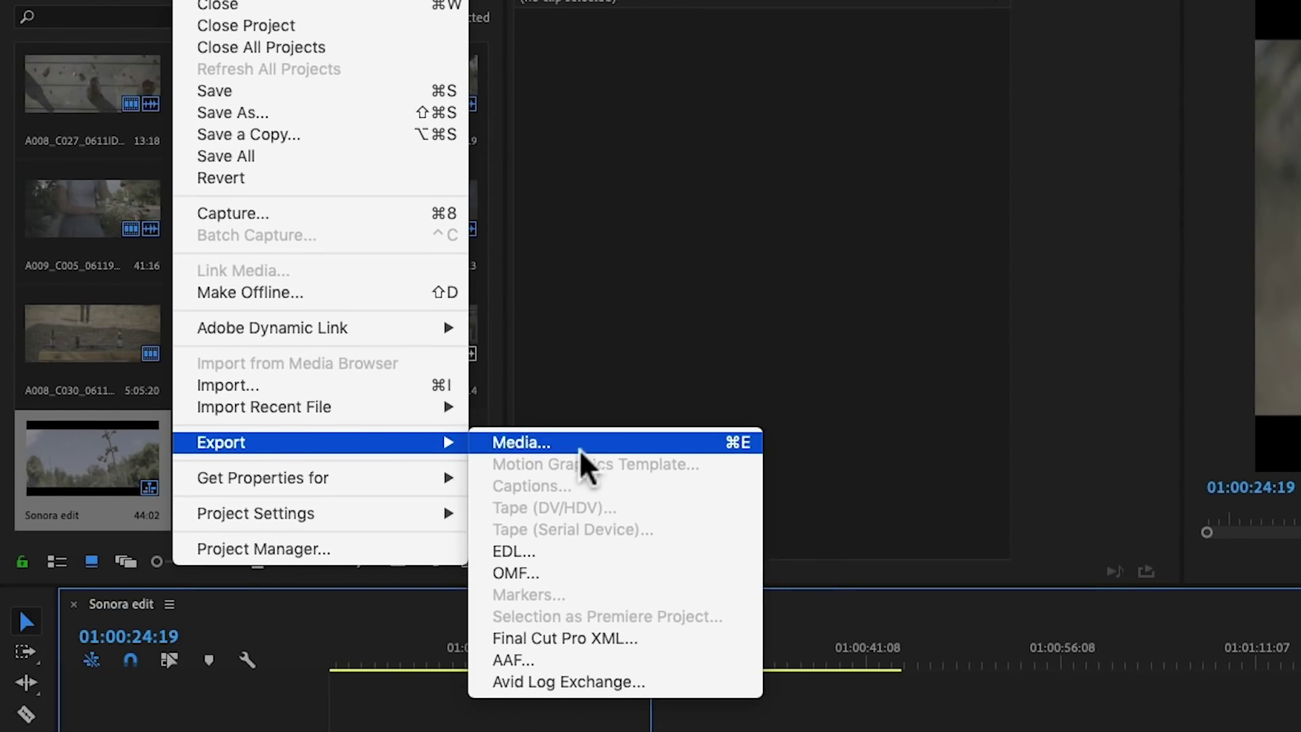
pyautogui.click(649, 638)
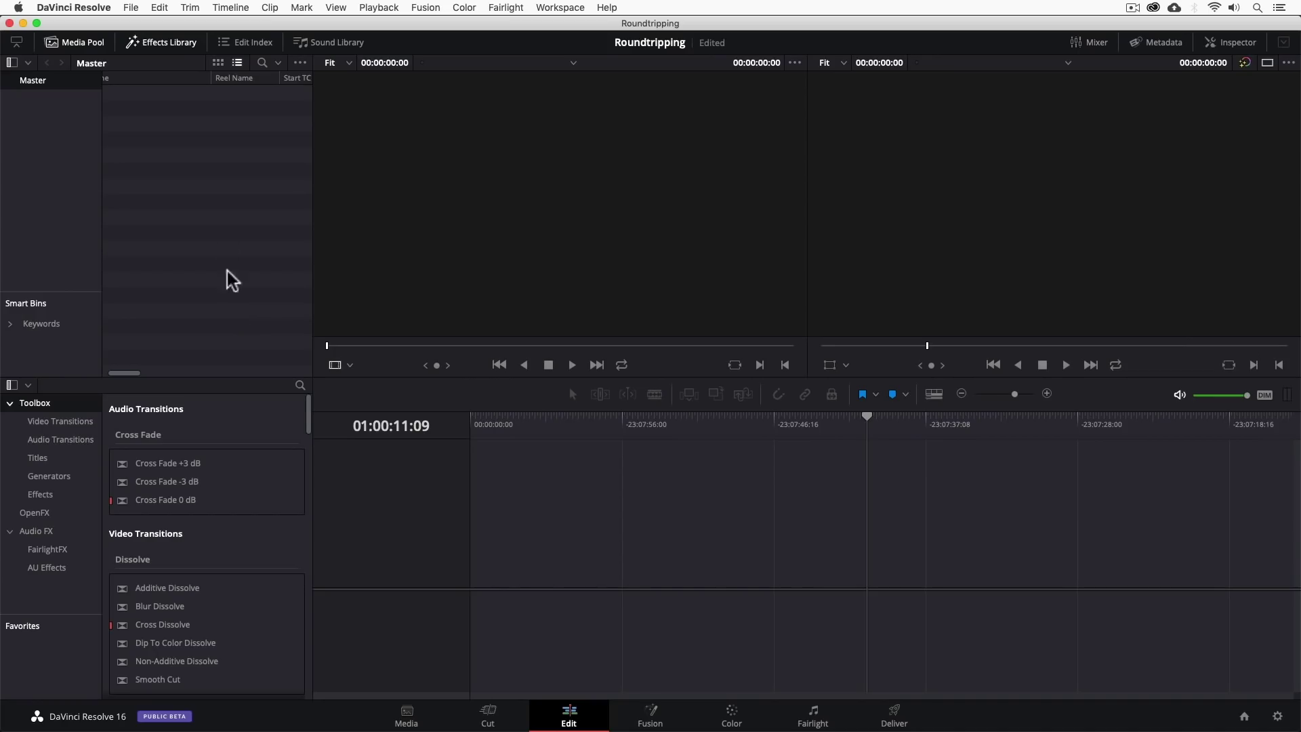
pyautogui.rightClick(219, 191)
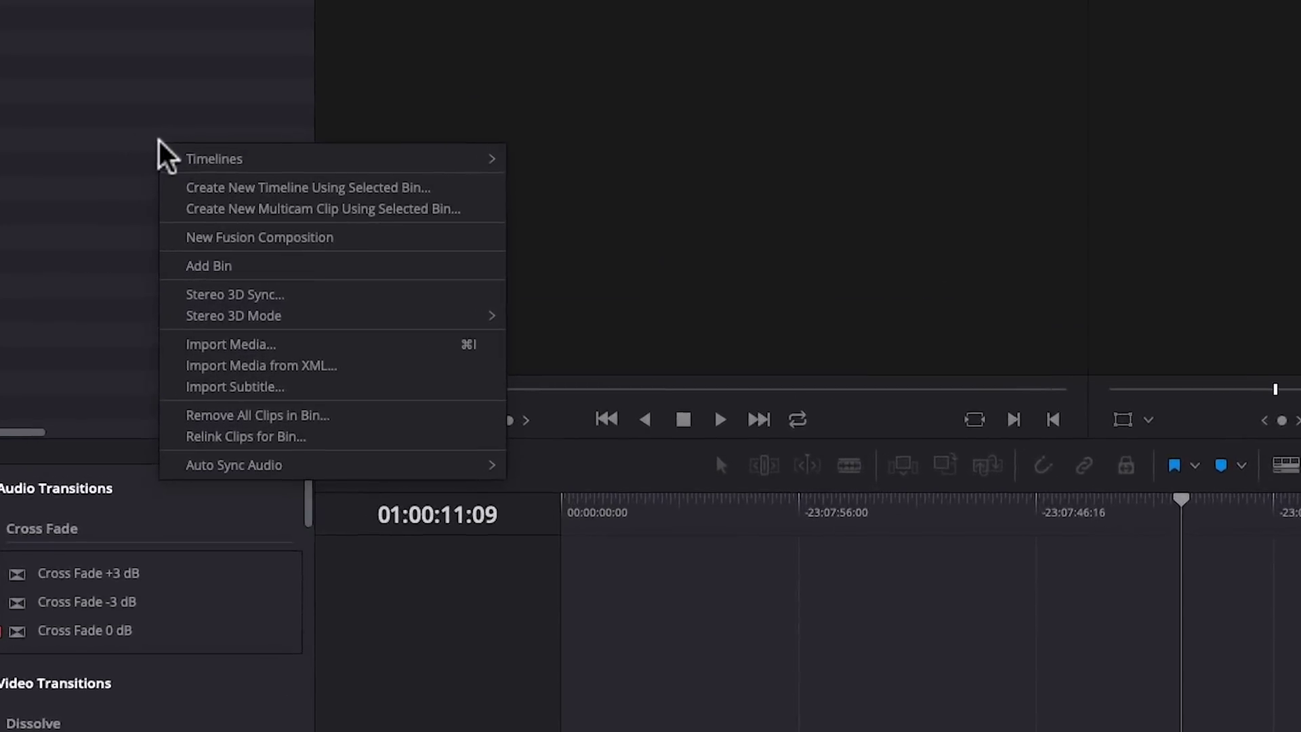
# - Import Sonora edit.xml into the Media Pool via Timelines > Import > AAF / EDL / XML
pyautogui.moveTo(312, 202)
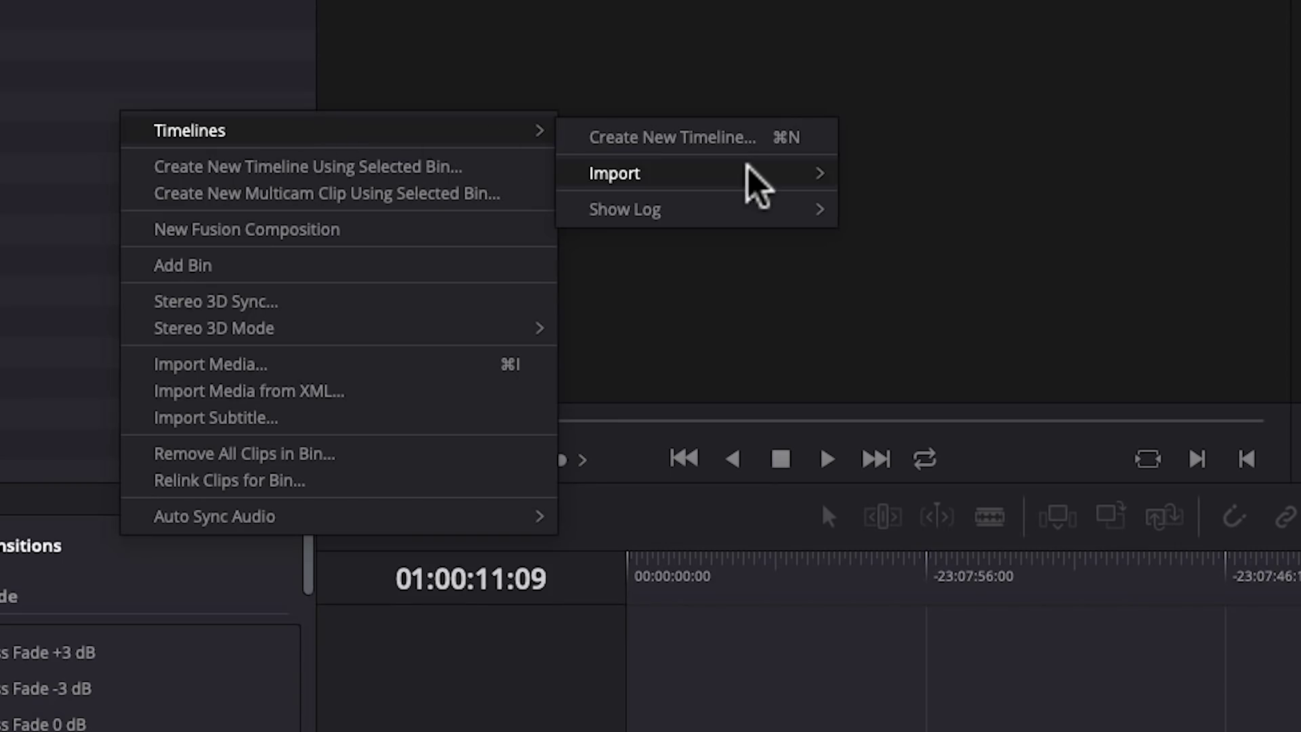
pyautogui.moveTo(753, 182)
pyautogui.click(970, 182)
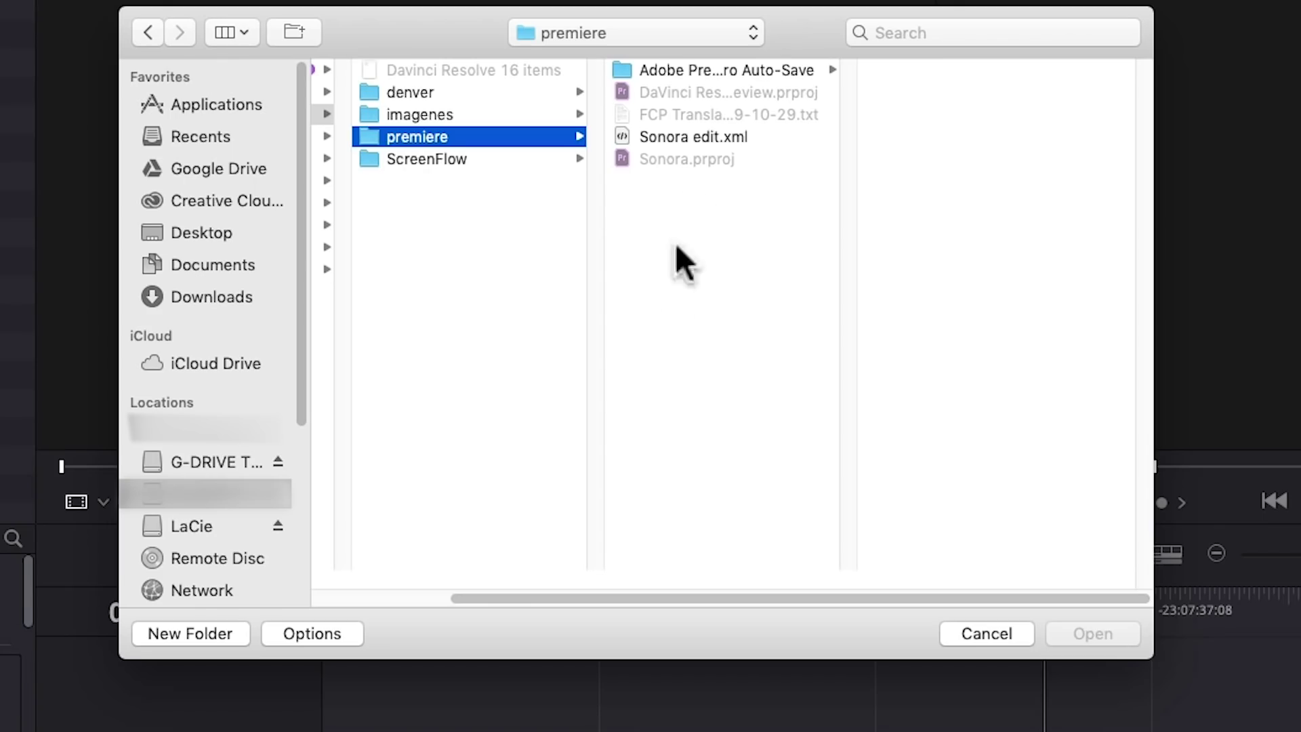
pyautogui.click(709, 136)
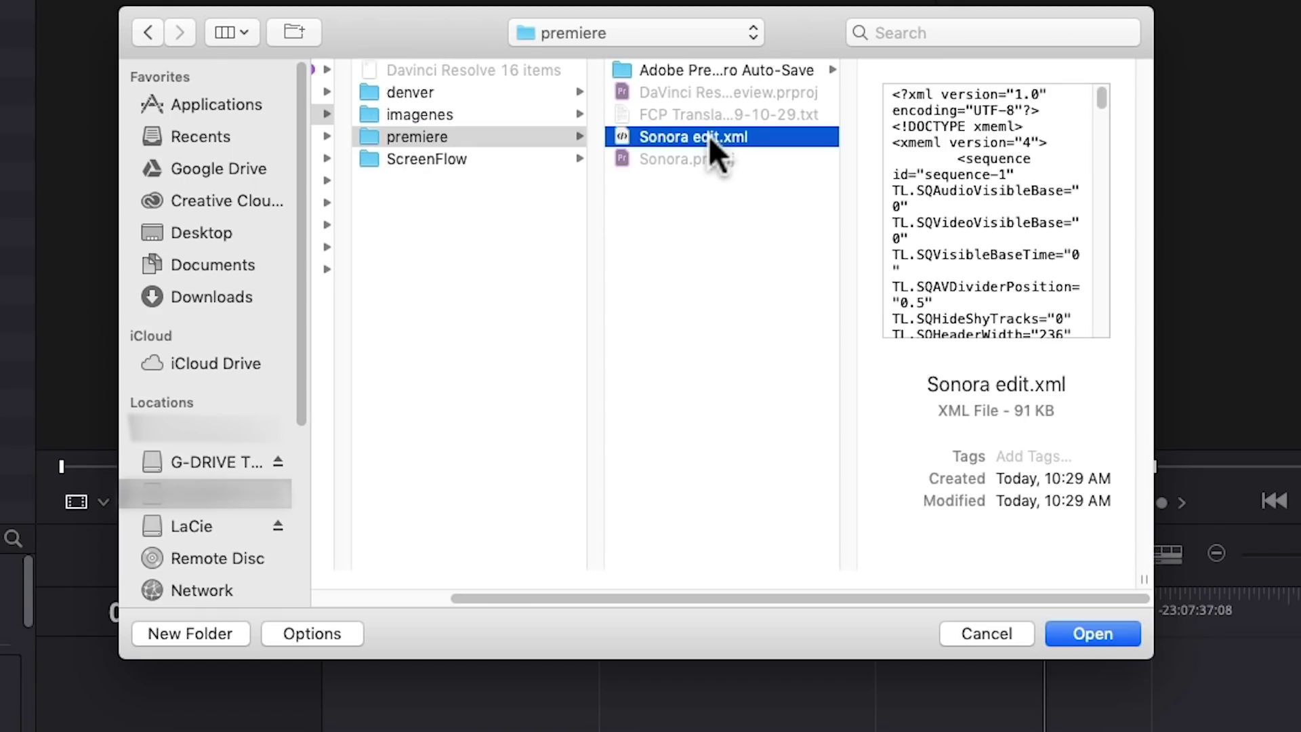
pyautogui.click(1074, 639)
pyautogui.click(819, 553)
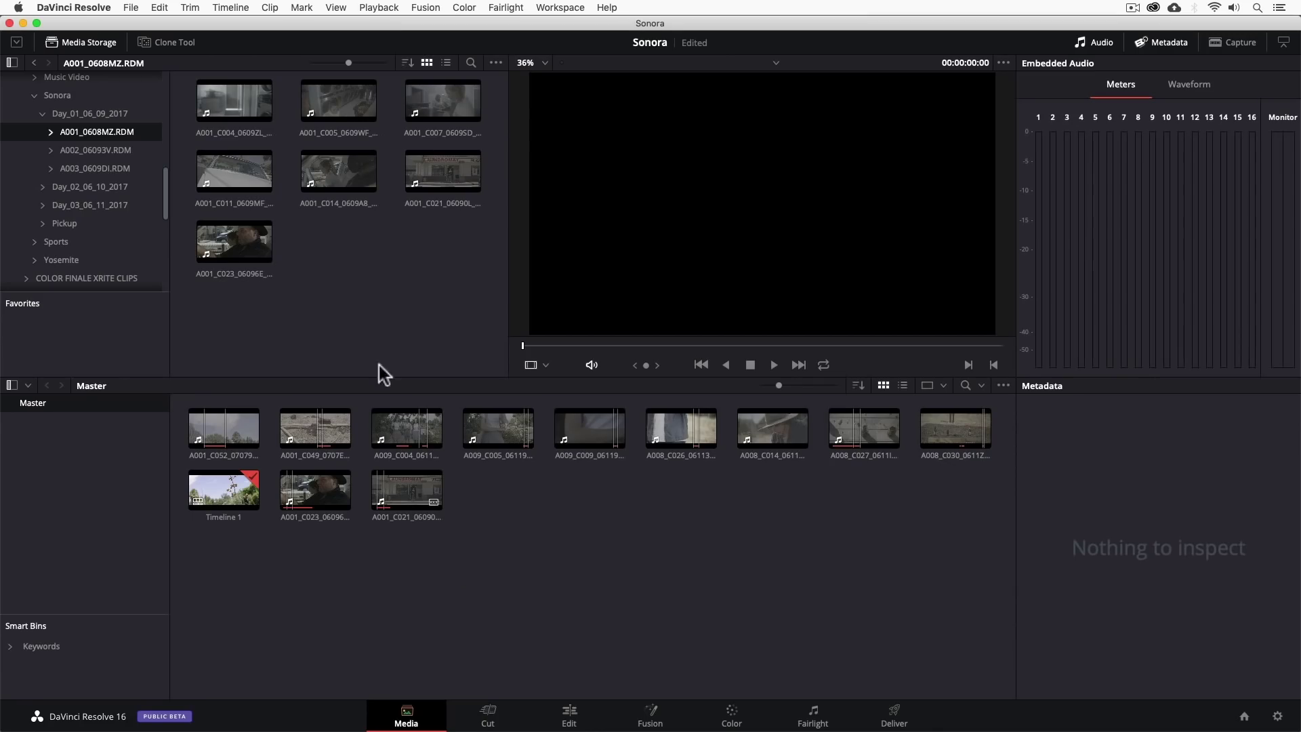
# - Add clip A001_C004 and the A004_C004 R3D file from Finder to the Master bin
pyautogui.click(226, 91)
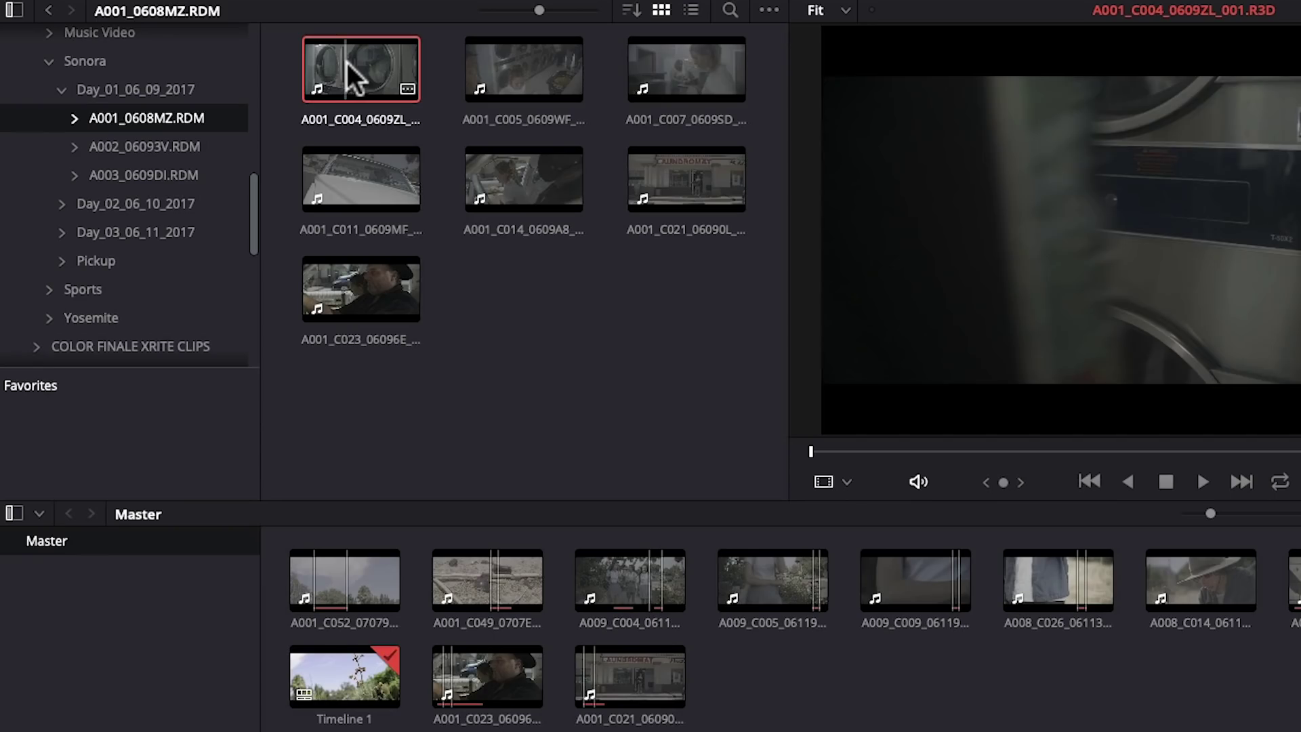
pyautogui.moveTo(362, 68); pyautogui.dragTo(799, 715)
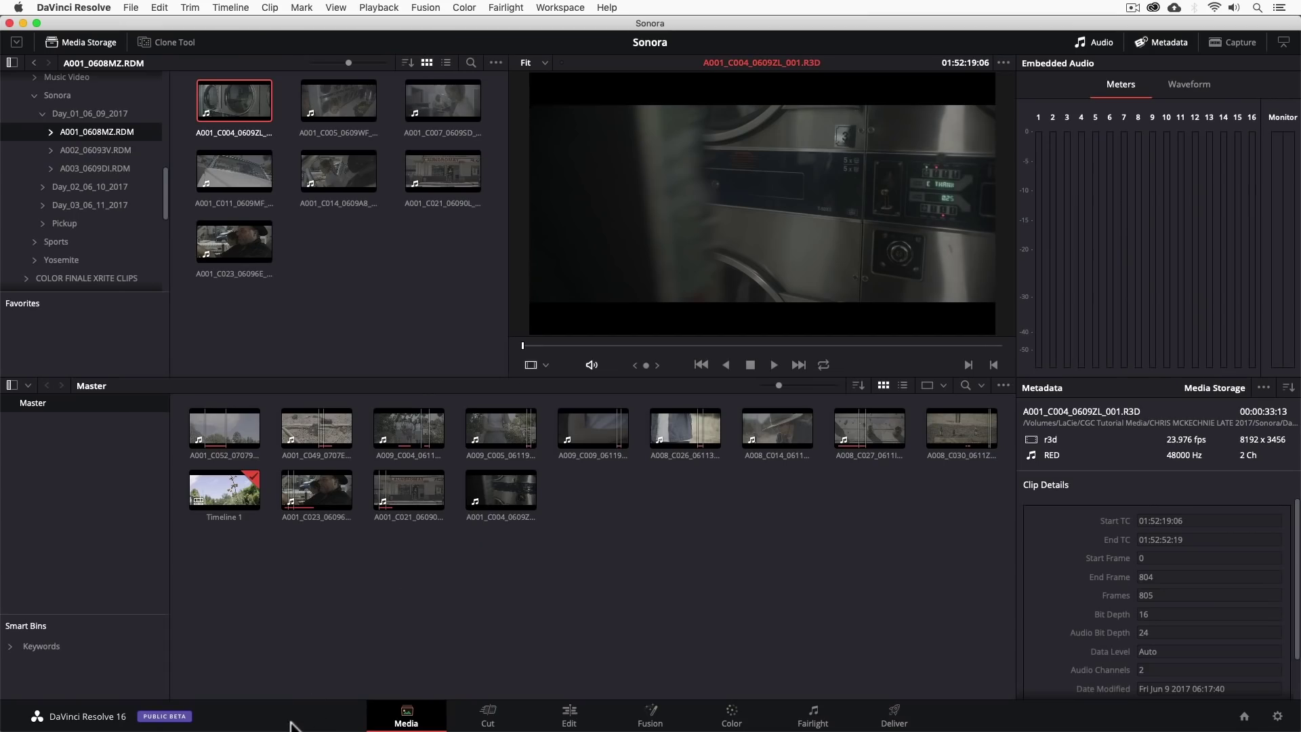
pyautogui.moveTo(355, 728)
pyautogui.click(376, 610)
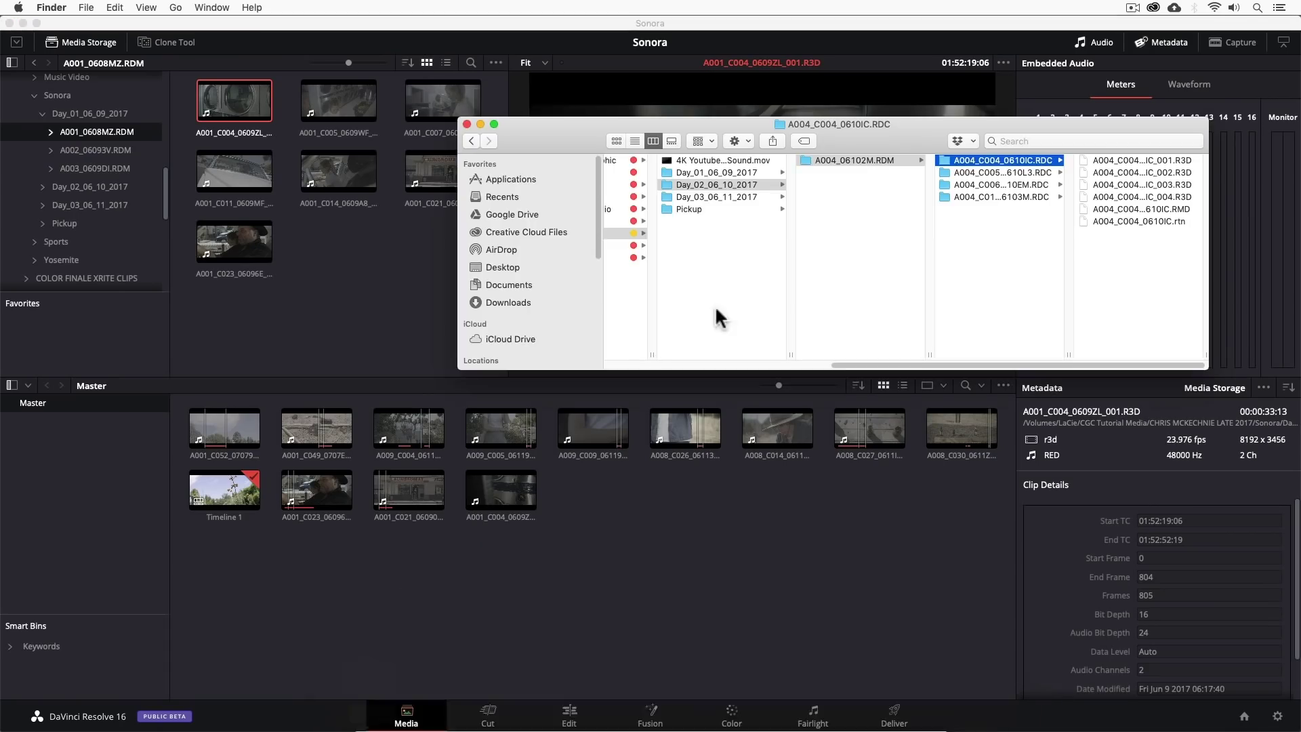
pyautogui.click(1097, 160)
pyautogui.moveTo(992, 157); pyautogui.dragTo(631, 530)
pyautogui.click(632, 530)
# - Create a Scene 1 bin, move four clips into it, and go to the Cut page
pyautogui.rightClick(99, 462)
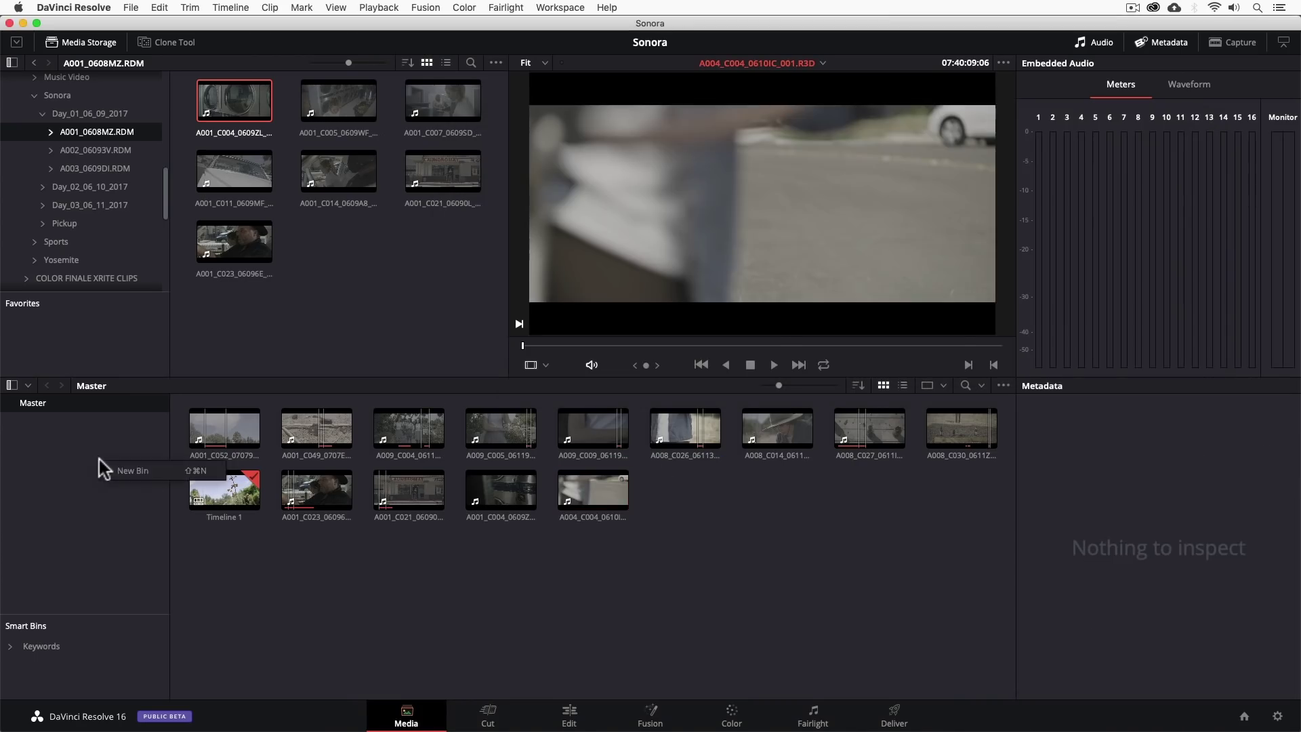
pyautogui.click(126, 468)
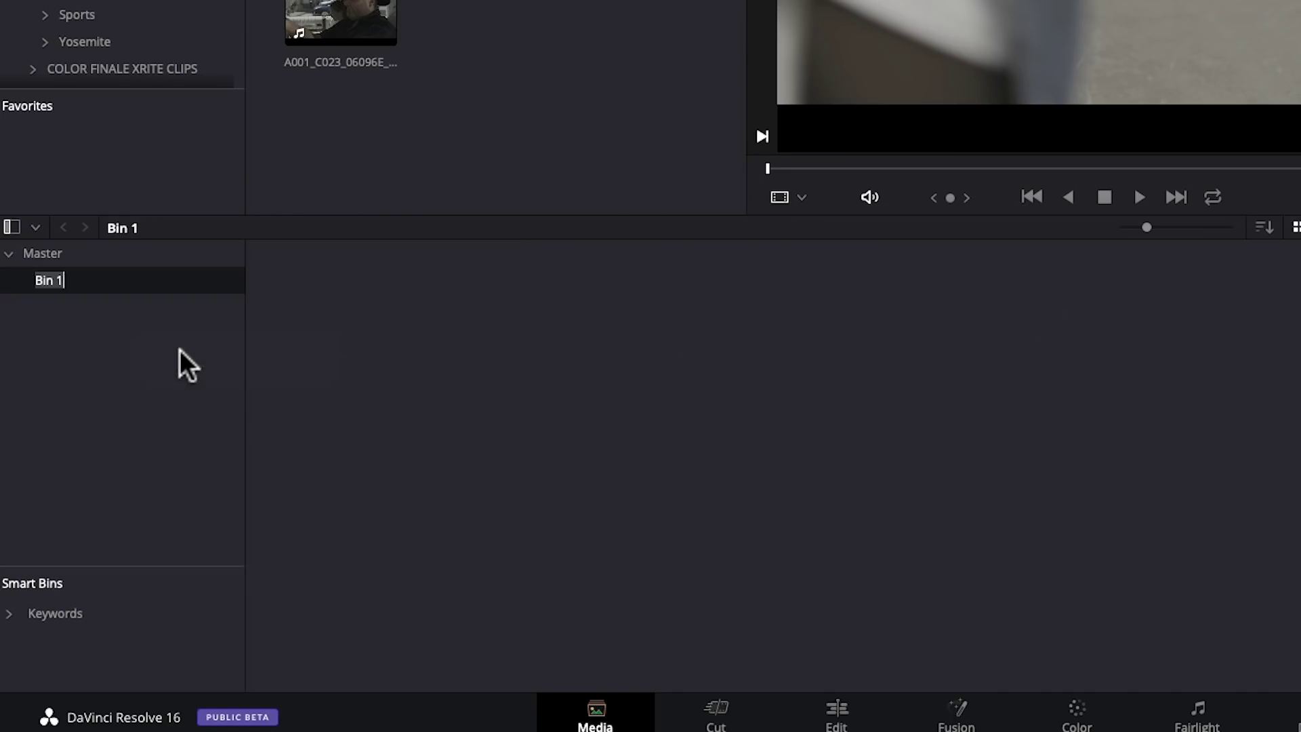
pyautogui.write('Scene 1')
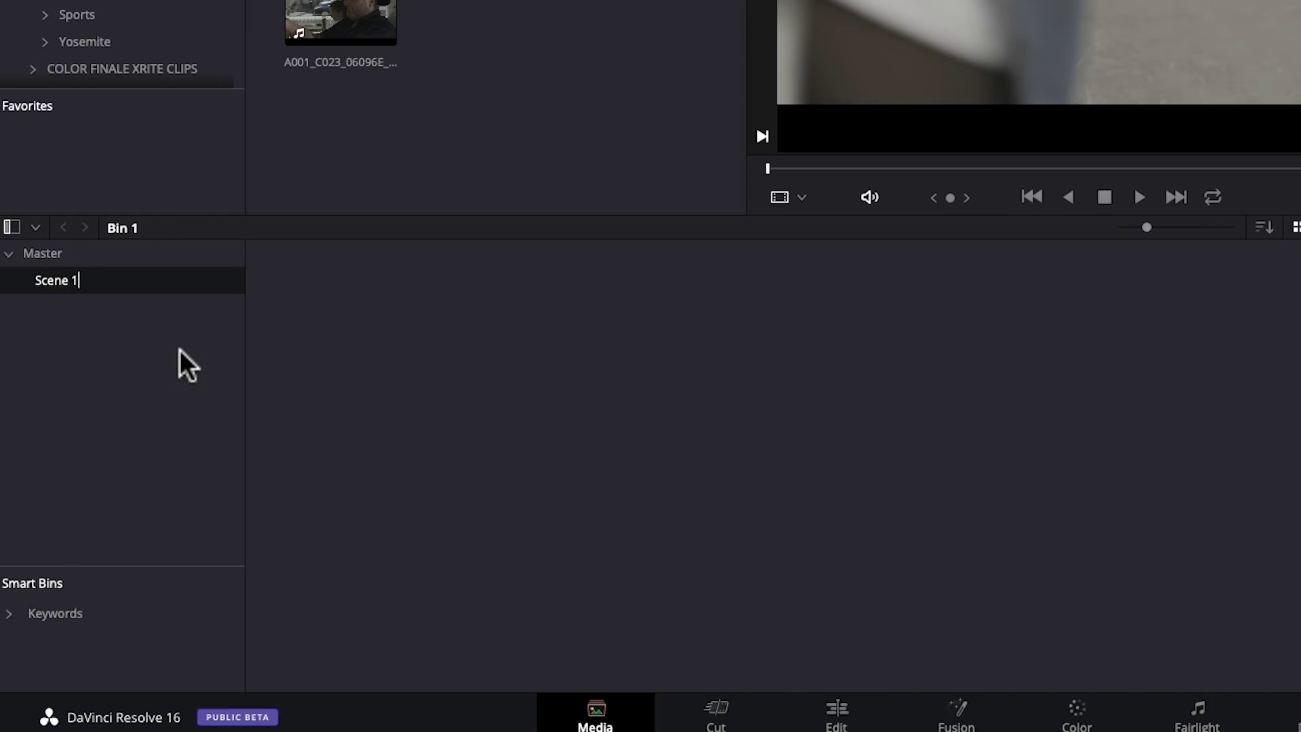
pyautogui.press('Return')
pyautogui.click(130, 254)
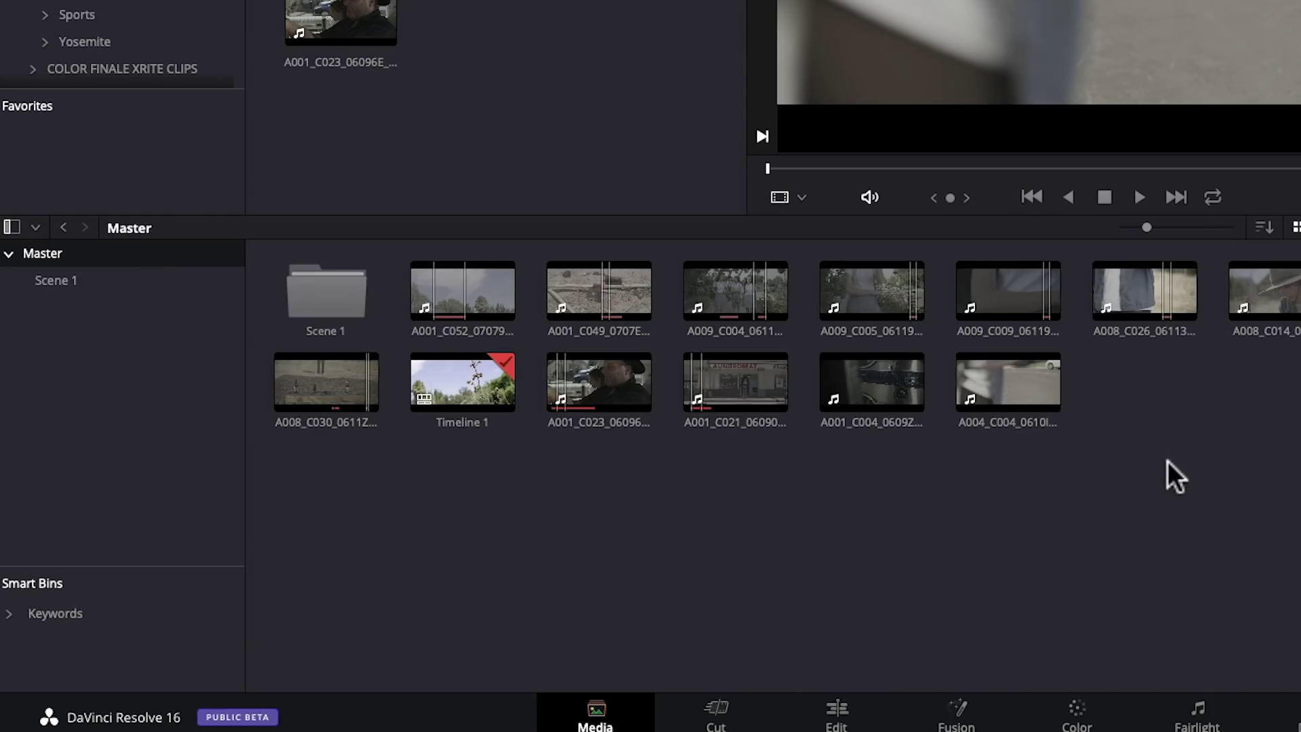
pyautogui.moveTo(1167, 460); pyautogui.dragTo(323, 298)
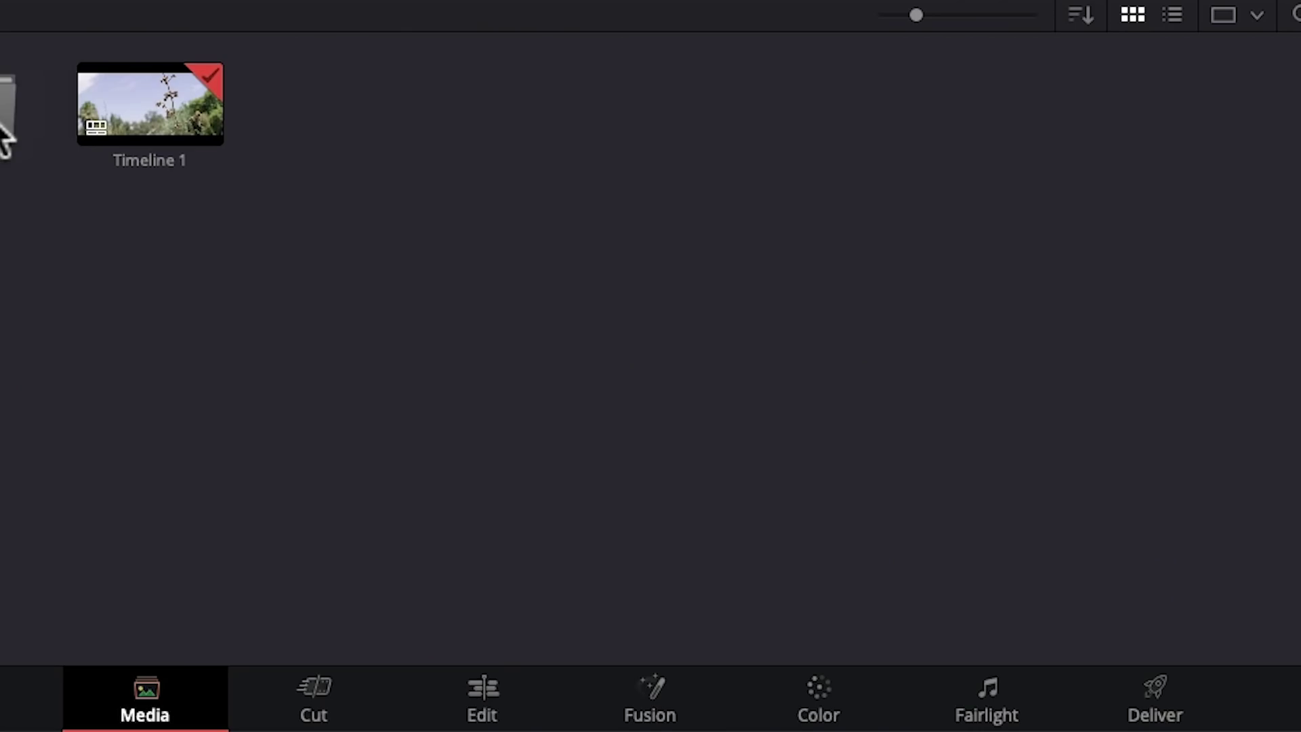
pyautogui.click(309, 693)
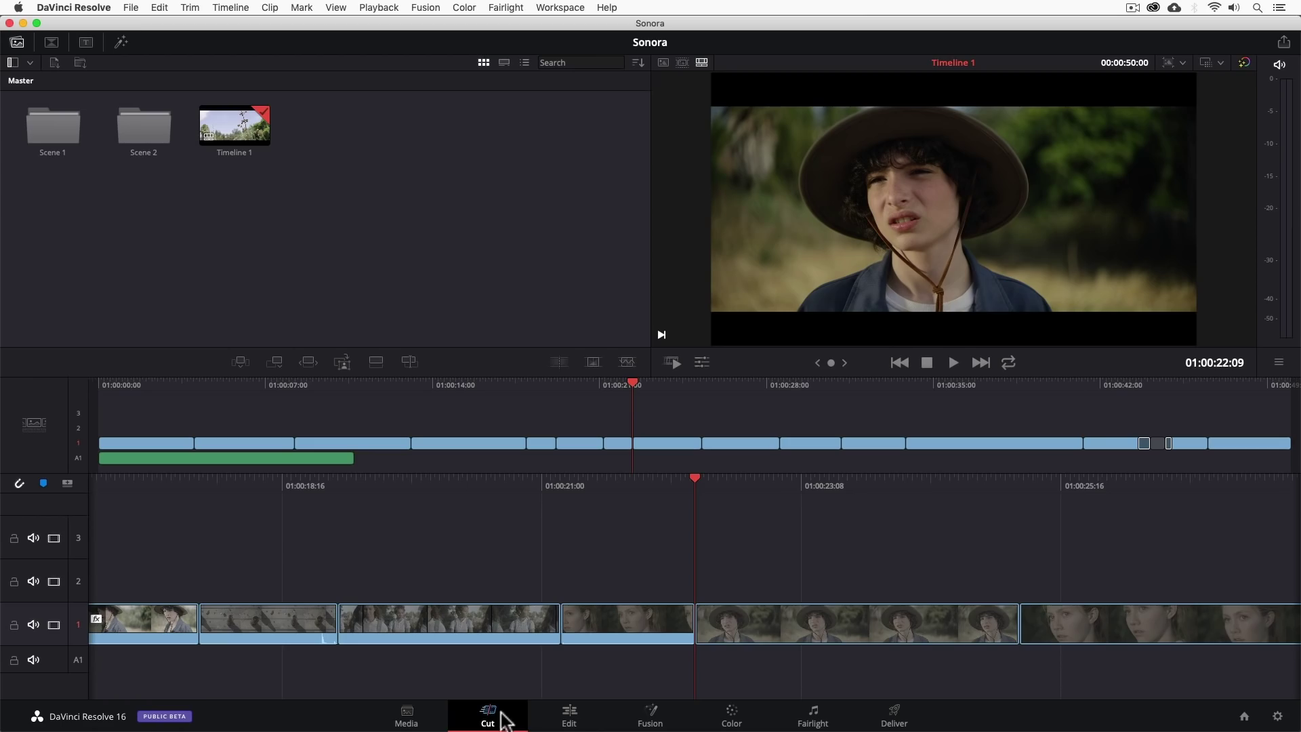
# - Load Scene 2 clip A009_C005 into the viewer, scrub it, and show clips as filmstrips
pyautogui.click(570, 717)
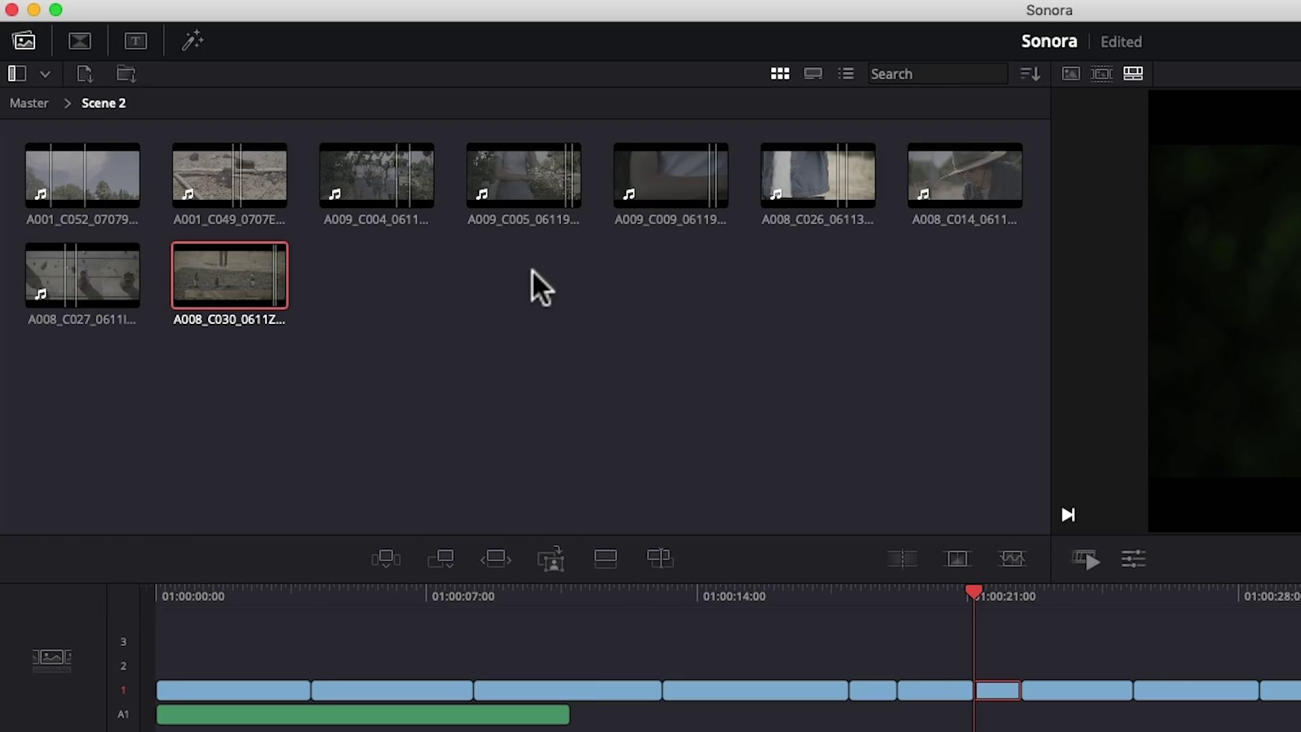
pyautogui.click(524, 190)
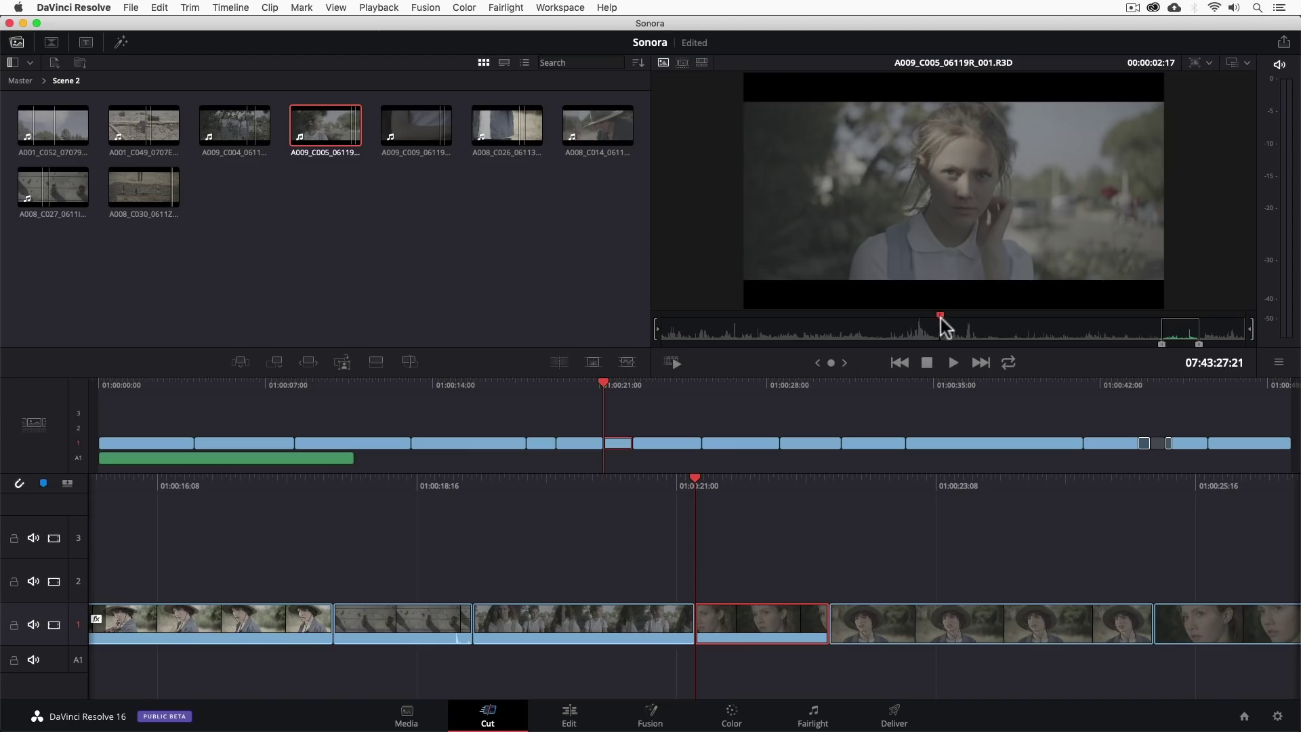
pyautogui.moveTo(939, 324); pyautogui.dragTo(1014, 324)
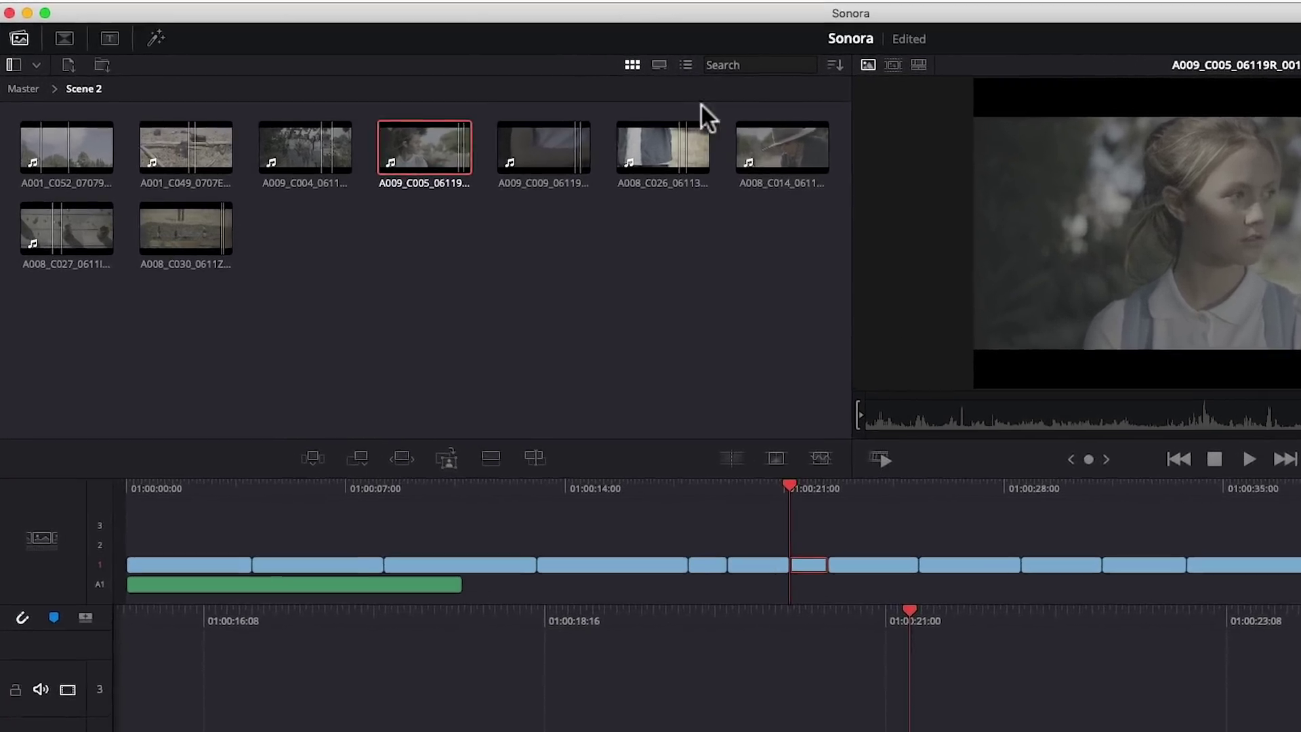
pyautogui.click(658, 64)
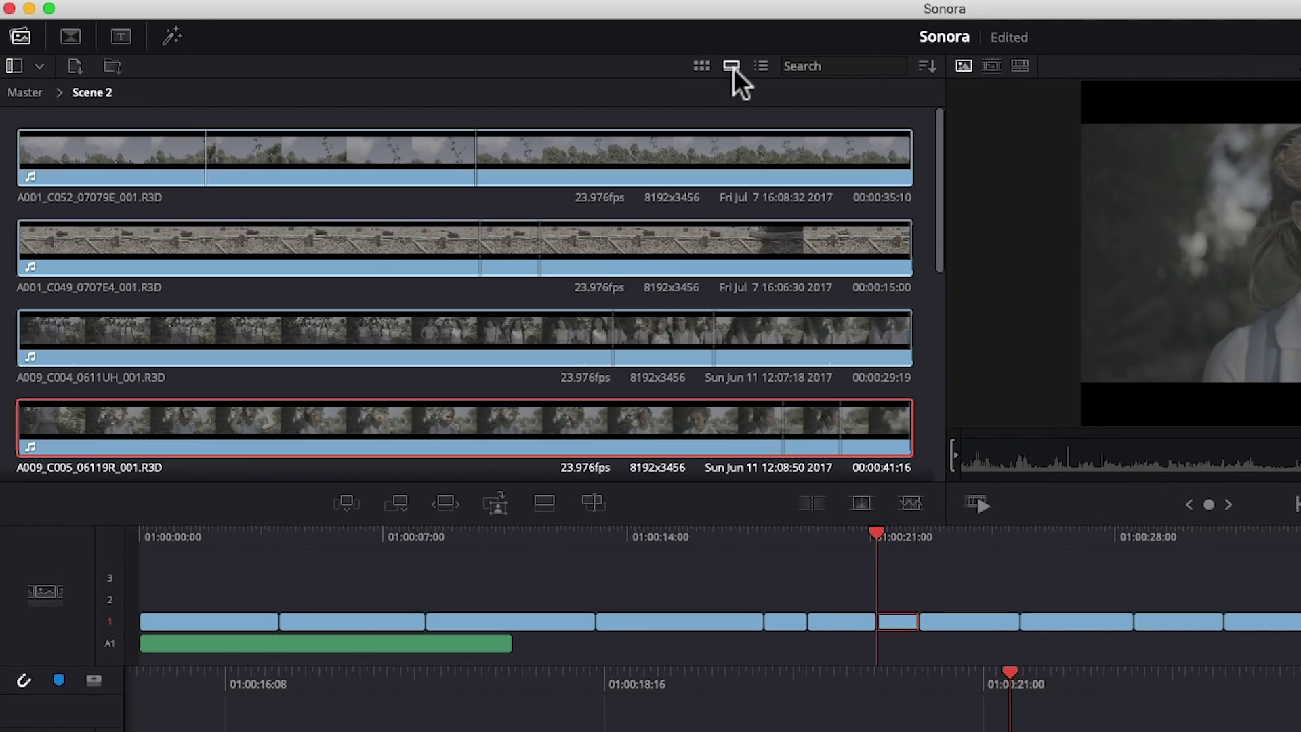
# - Browse the Transitions, Titles and Effects lists in the Cut page toolbar
pyautogui.click(76, 33)
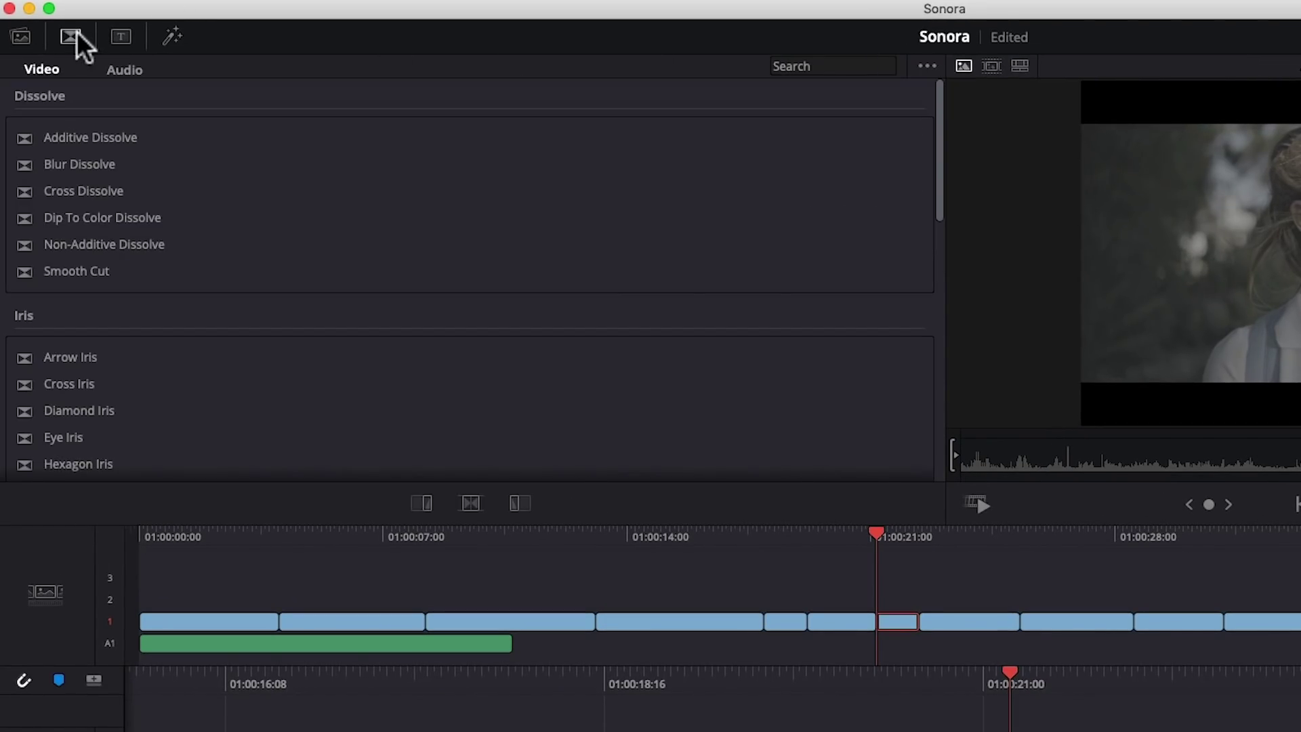
pyautogui.click(119, 38)
pyautogui.click(171, 37)
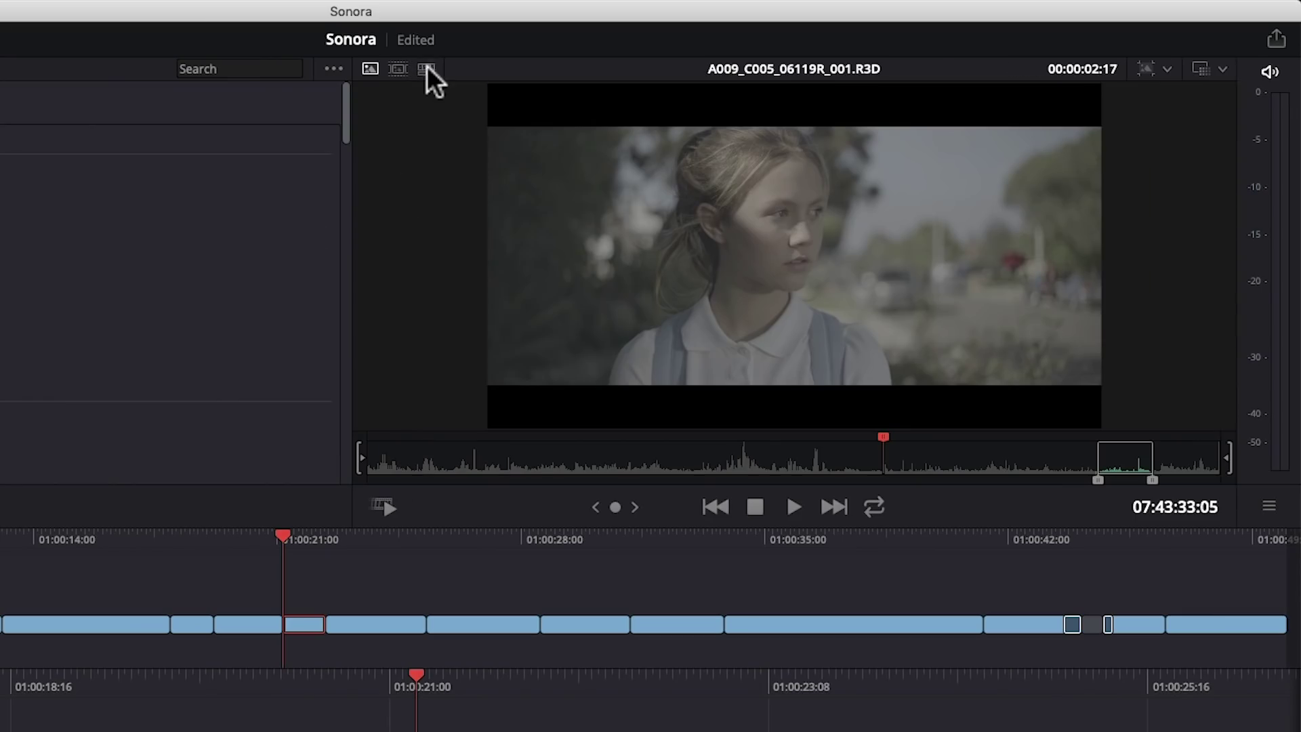
# - Show the Scene 2 source clips, mark an In/Out range, and smart-insert it into Timeline 1
pyautogui.click(426, 68)
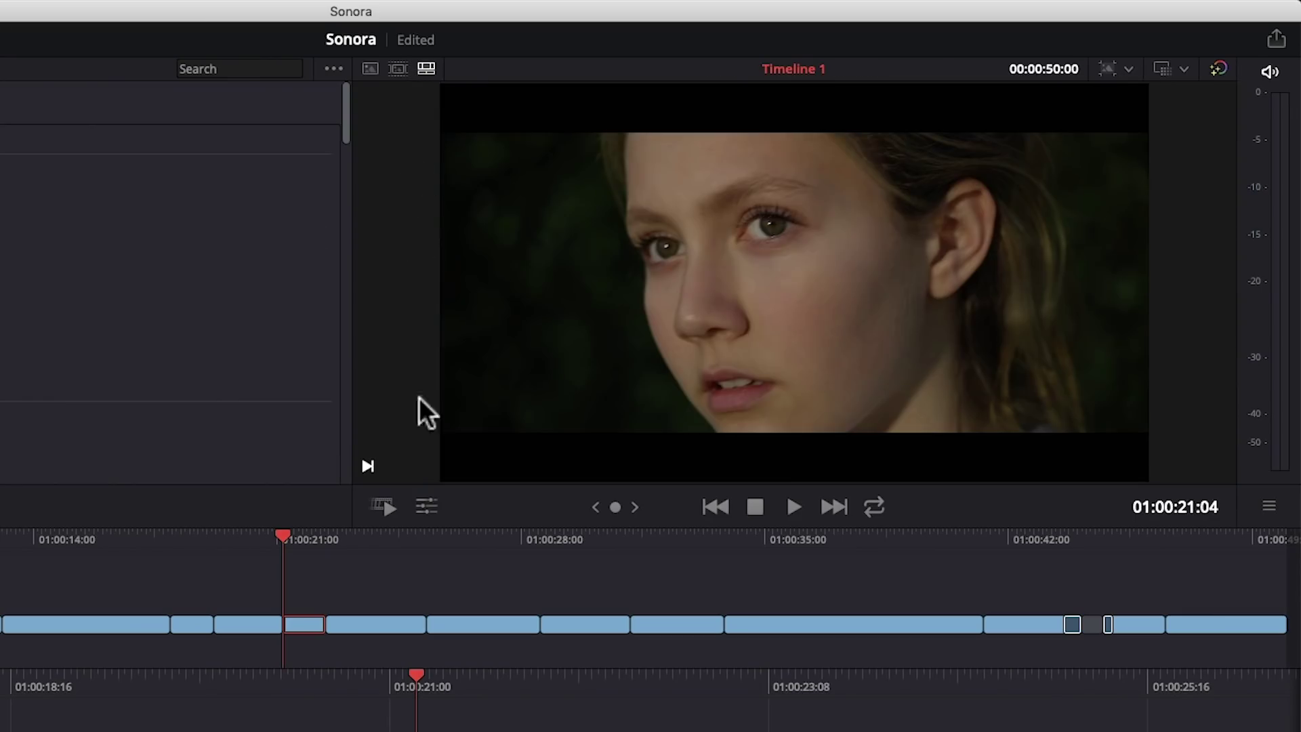
pyautogui.click(425, 511)
pyautogui.click(426, 512)
pyautogui.click(392, 68)
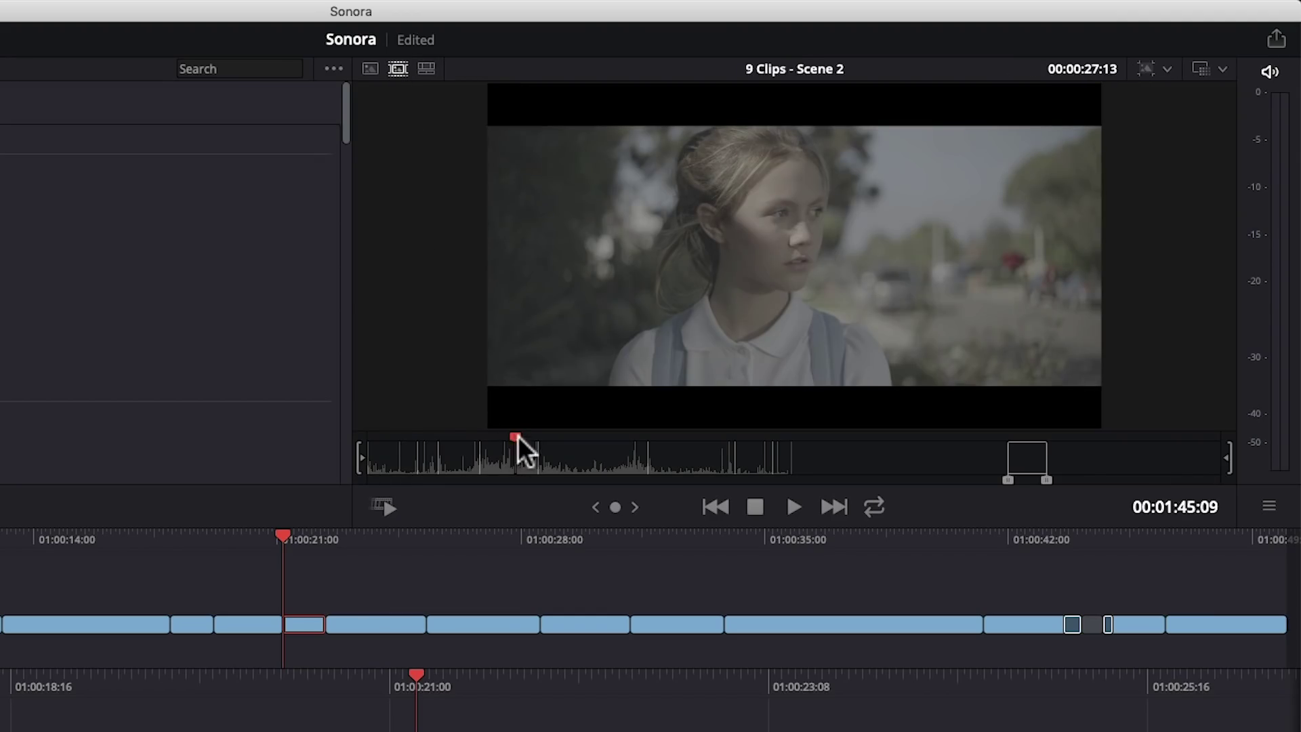
pyautogui.moveTo(518, 436); pyautogui.dragTo(1040, 457)
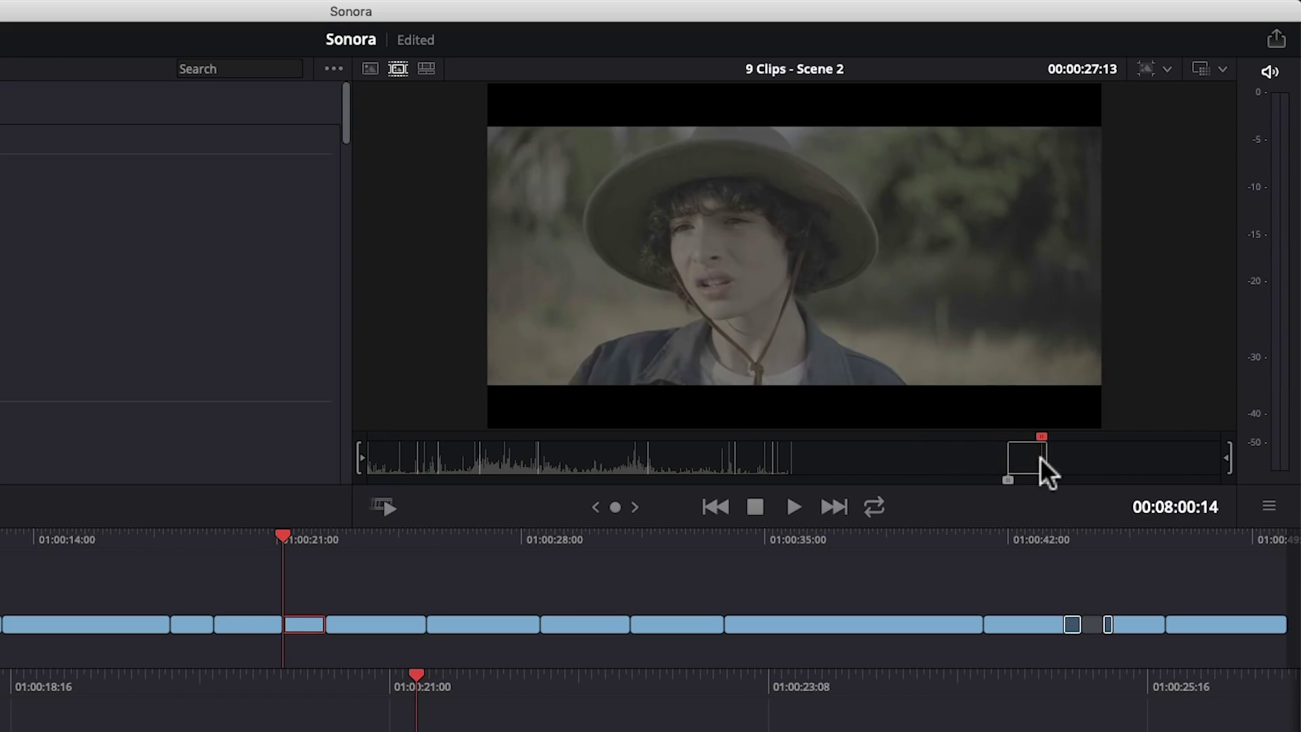
pyautogui.press('i')
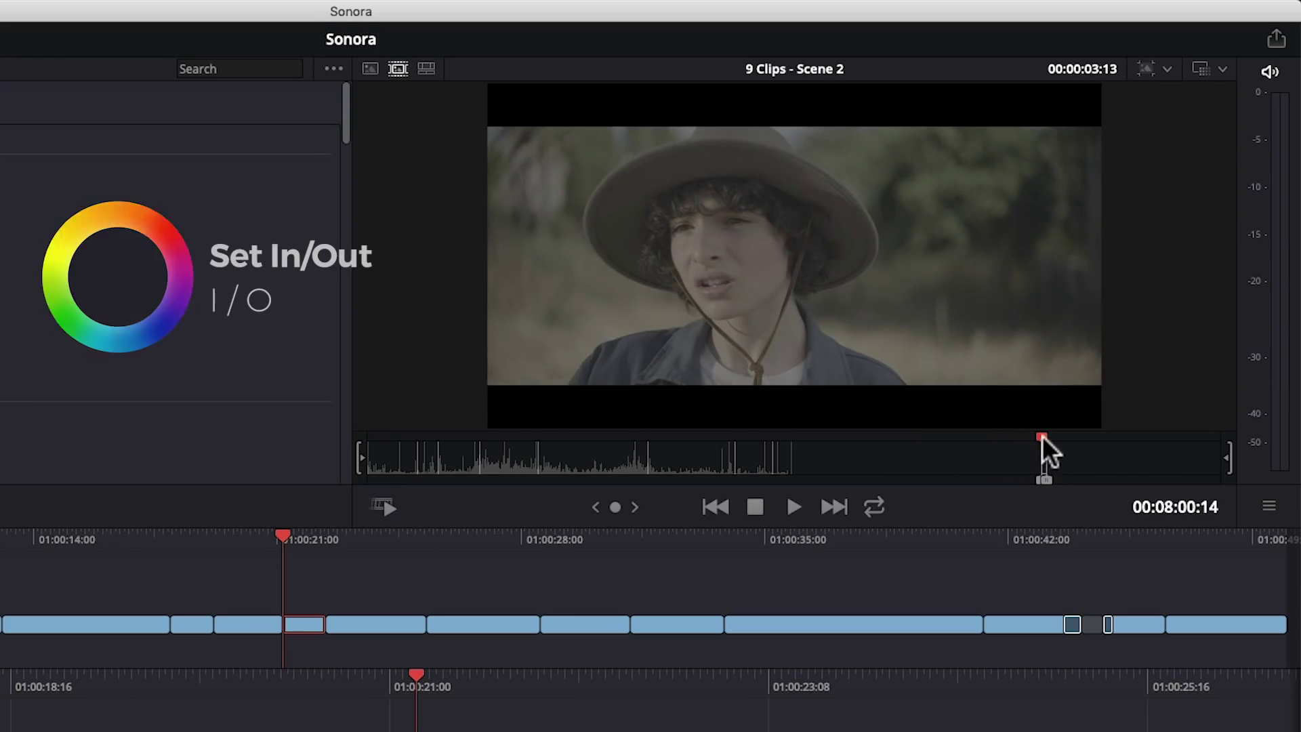
pyautogui.moveTo(1042, 436); pyautogui.dragTo(1055, 433)
pyautogui.press('o')
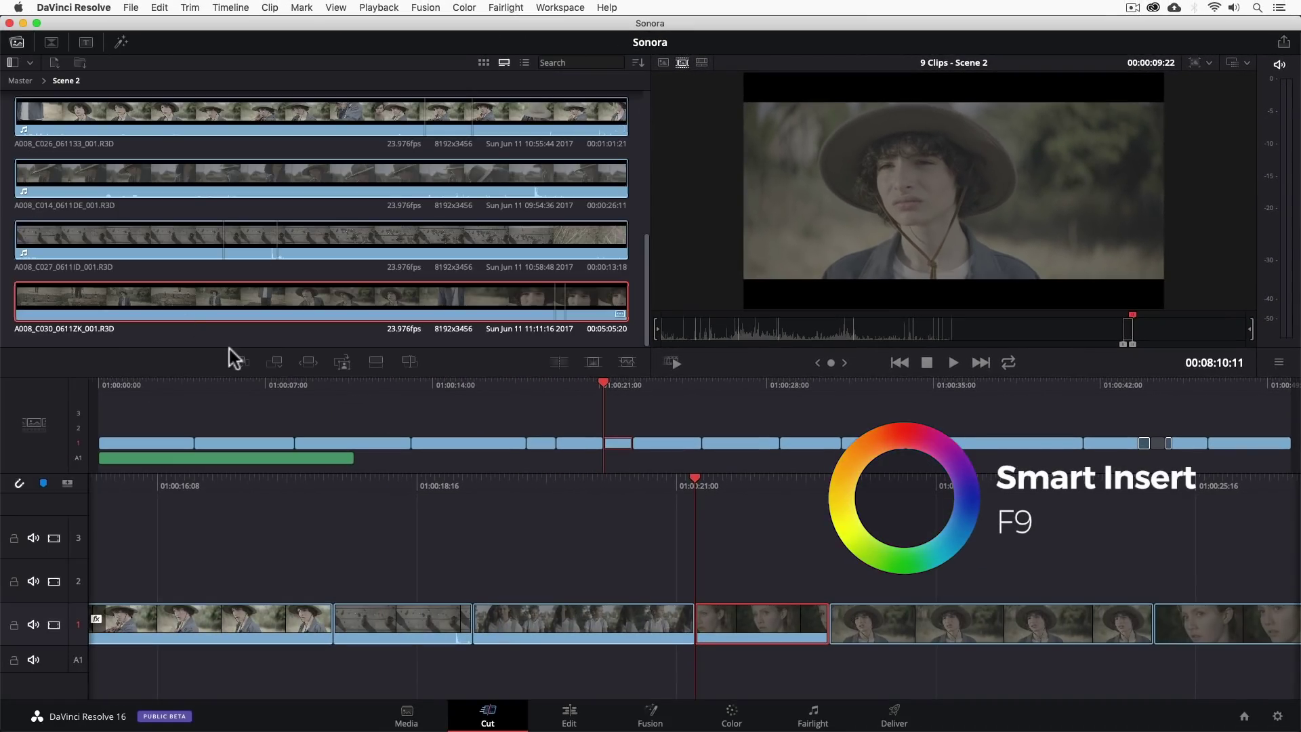
pyautogui.click(240, 362)
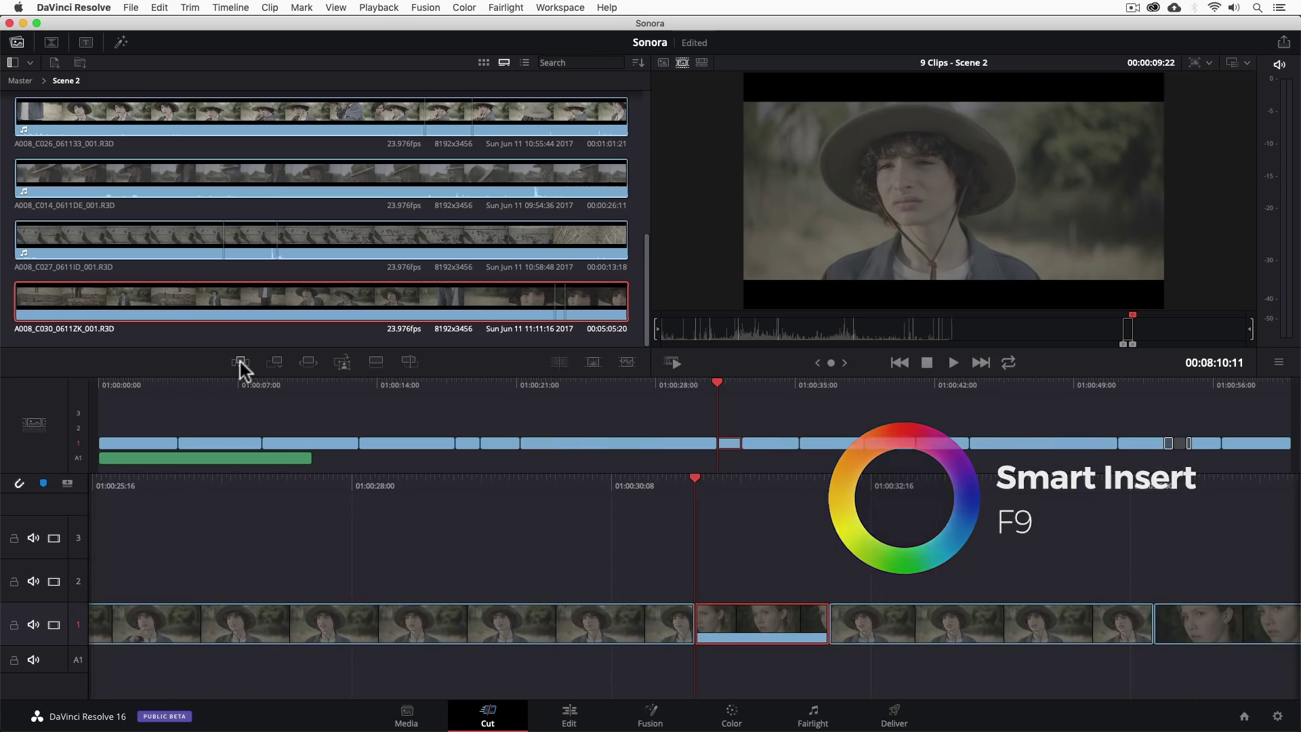
# - Mark a second short range on another source clip and smart-insert it as well
pyautogui.moveTo(796, 331); pyautogui.dragTo(768, 316)
pyautogui.press('i')
pyautogui.press('o')
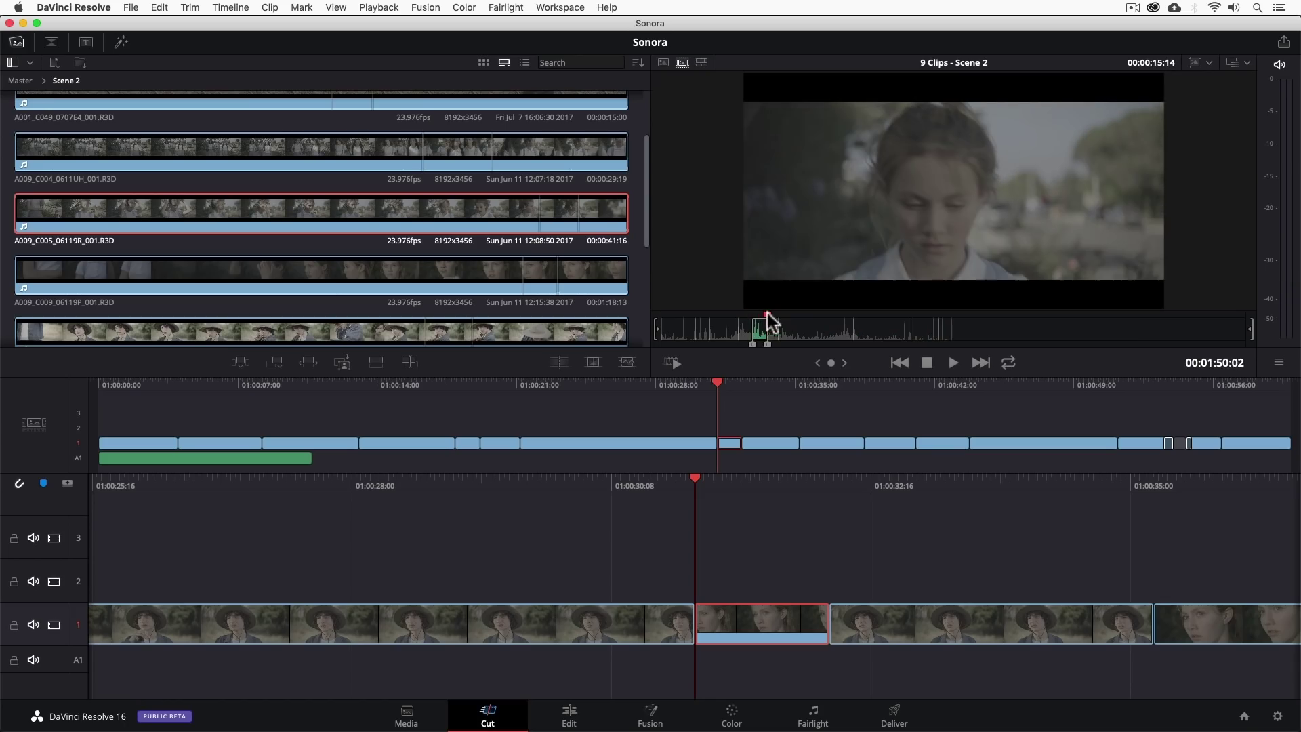
pyautogui.click(240, 361)
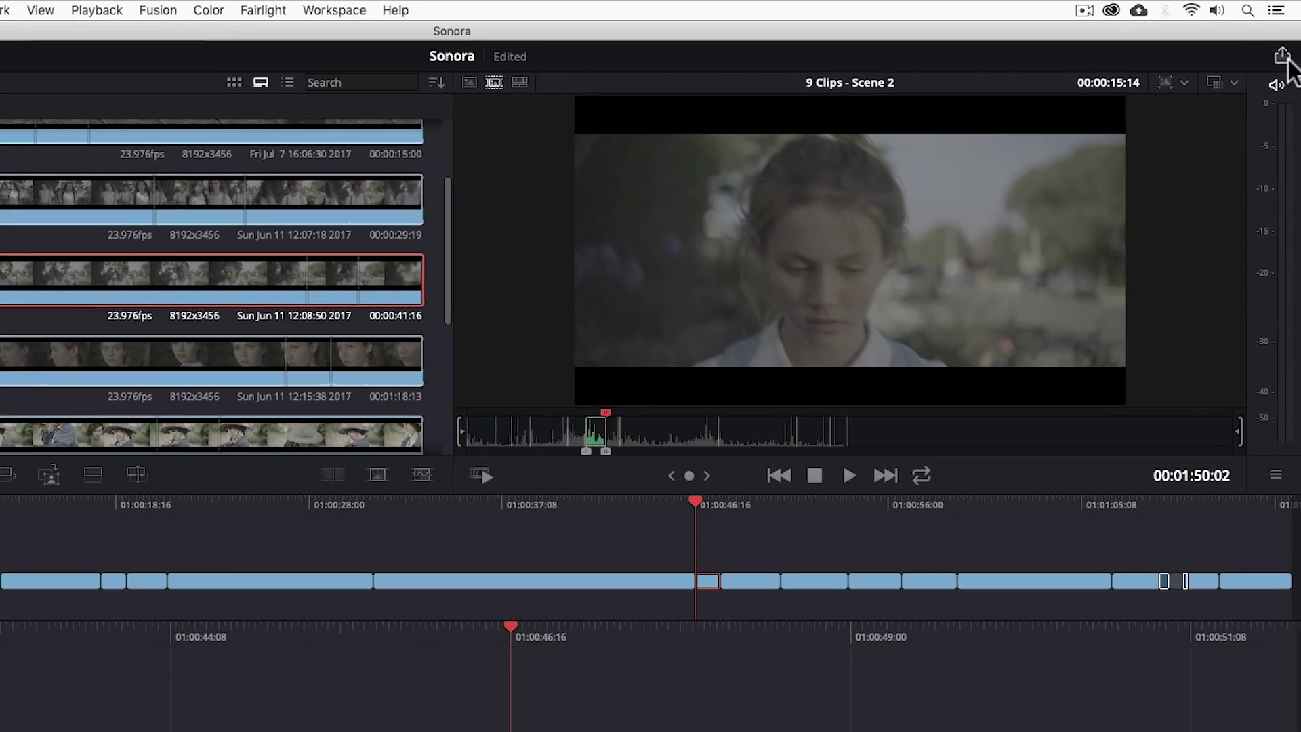
# - Cancel out of Quick Export and check the viewer resolution list
pyautogui.click(1284, 57)
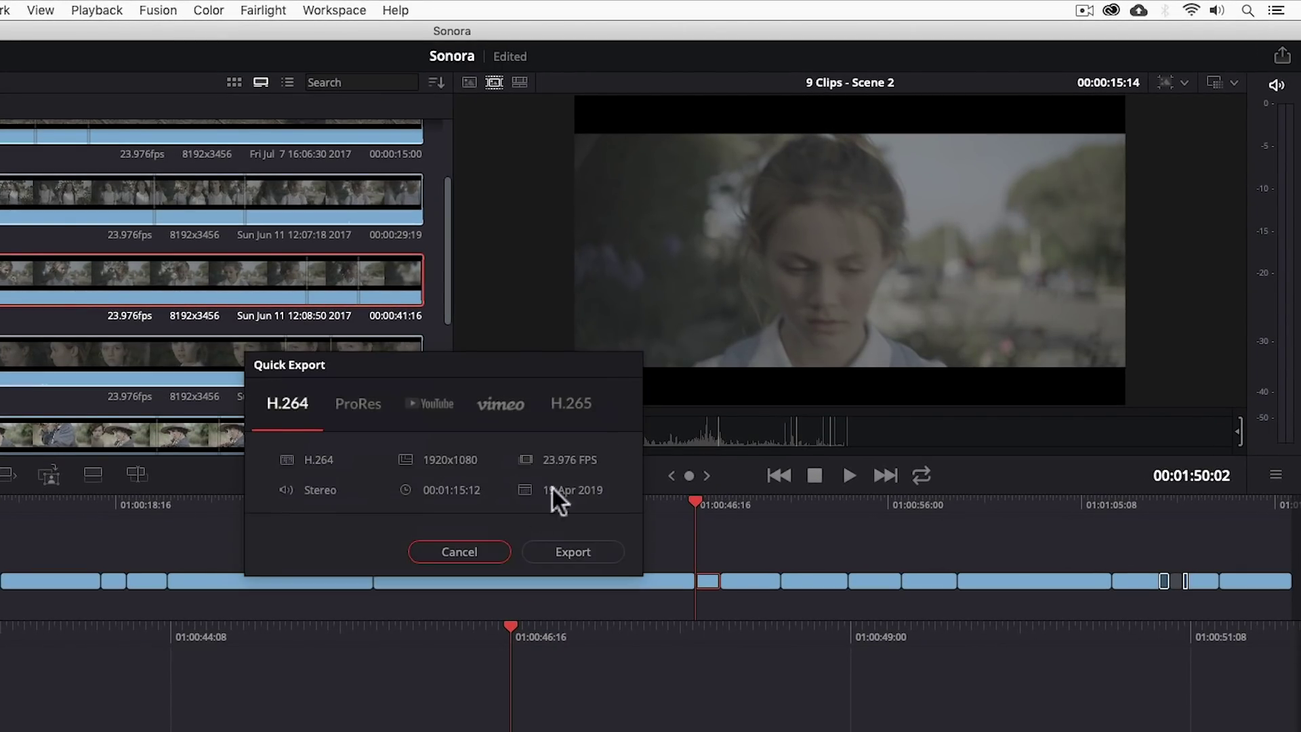
pyautogui.click(490, 553)
pyautogui.click(1184, 82)
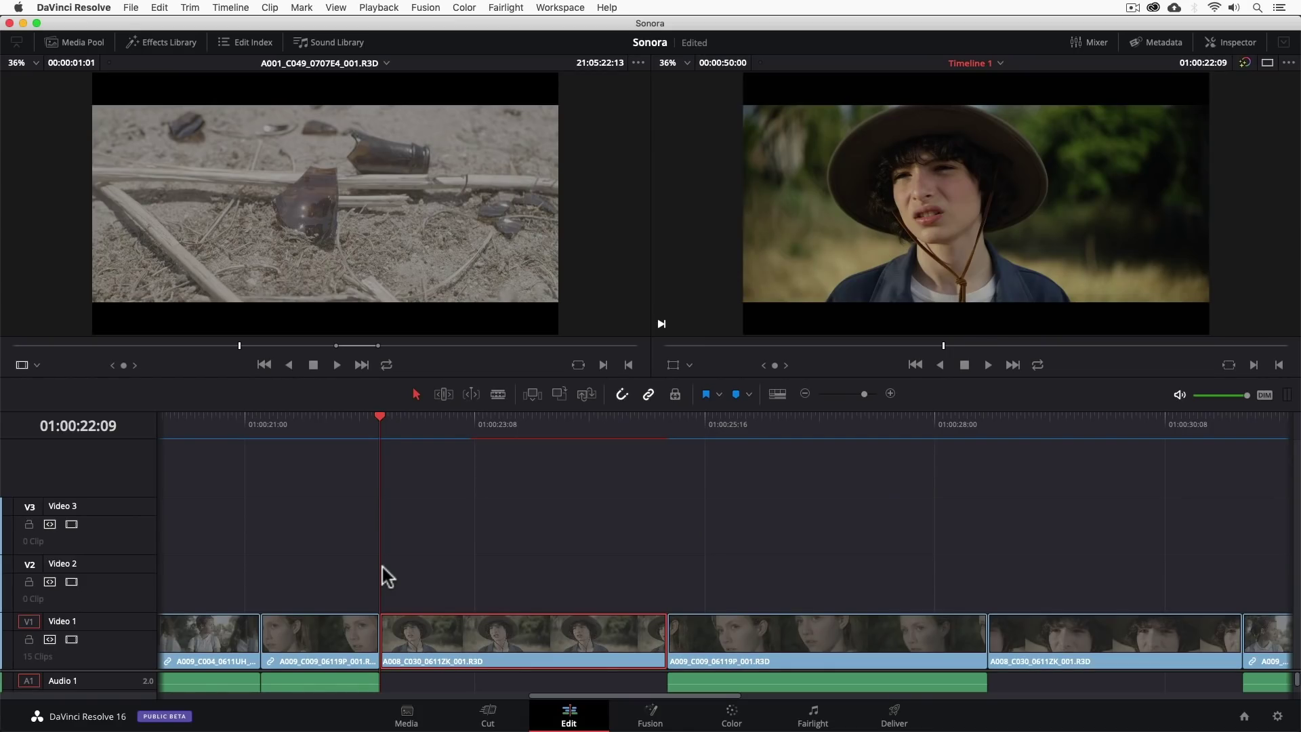
# - Load A008_C014_0611DE_001.R3D into the source viewer, scrub it, and open the Effects Library
pyautogui.click(83, 37)
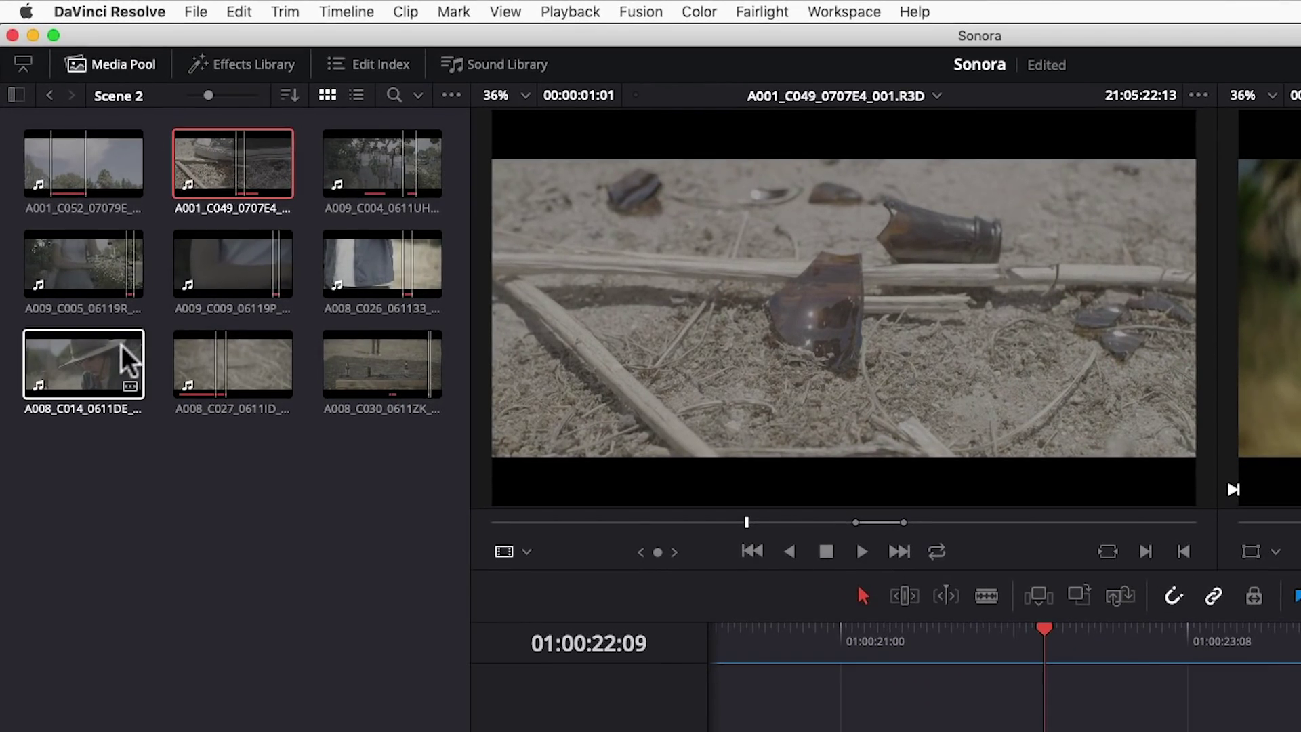
pyautogui.doubleClick(123, 345)
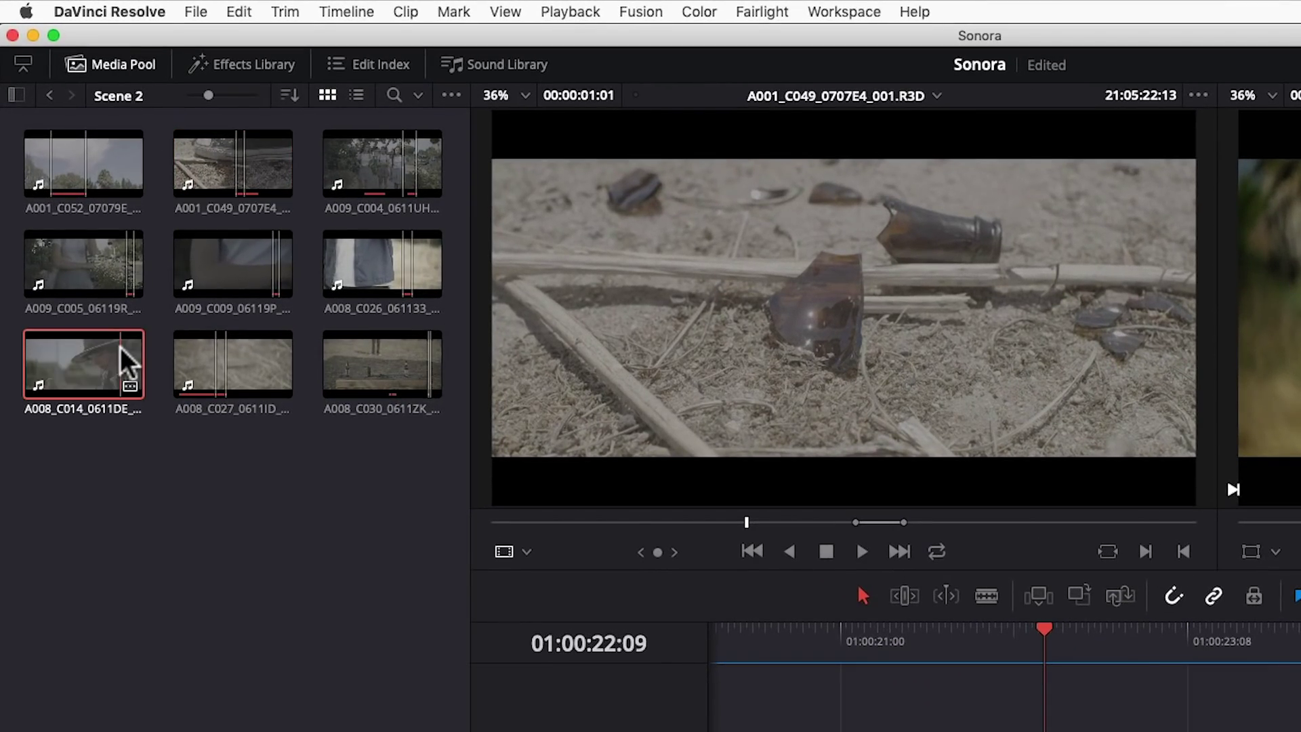
pyautogui.moveTo(654, 522); pyautogui.dragTo(941, 524)
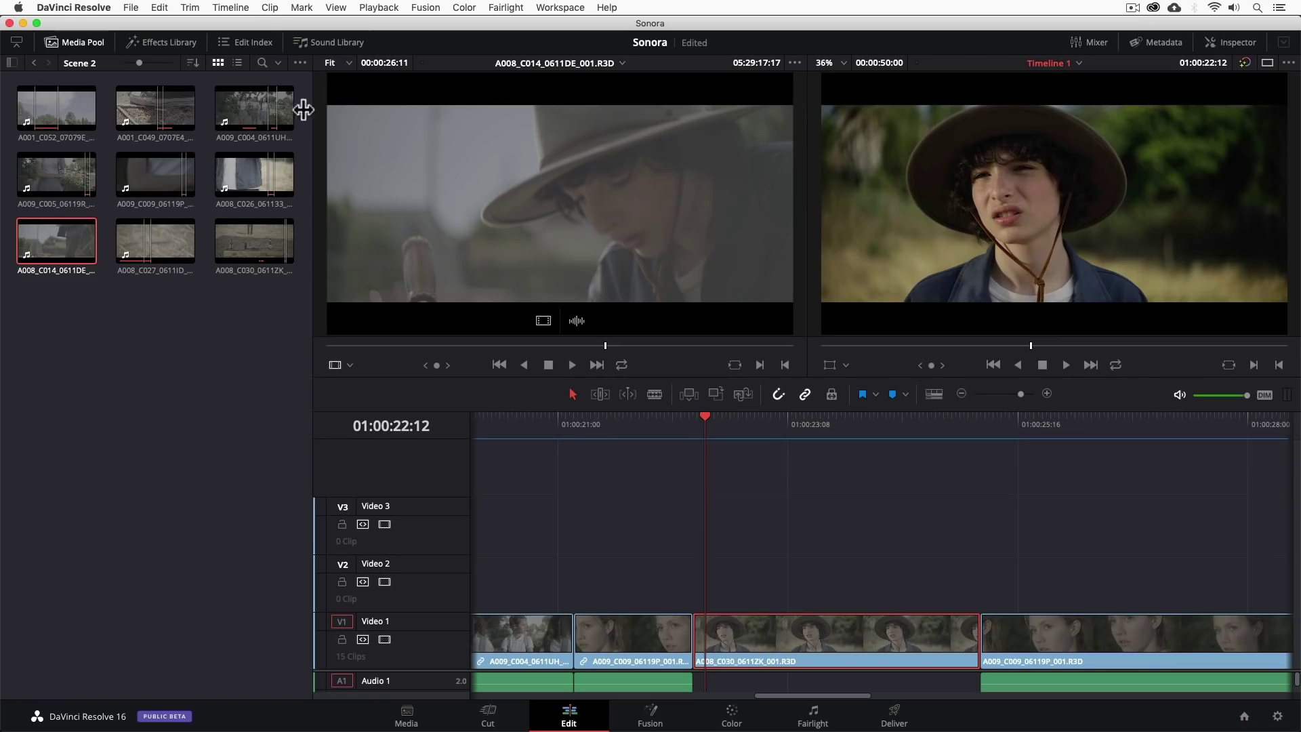
pyautogui.click(168, 44)
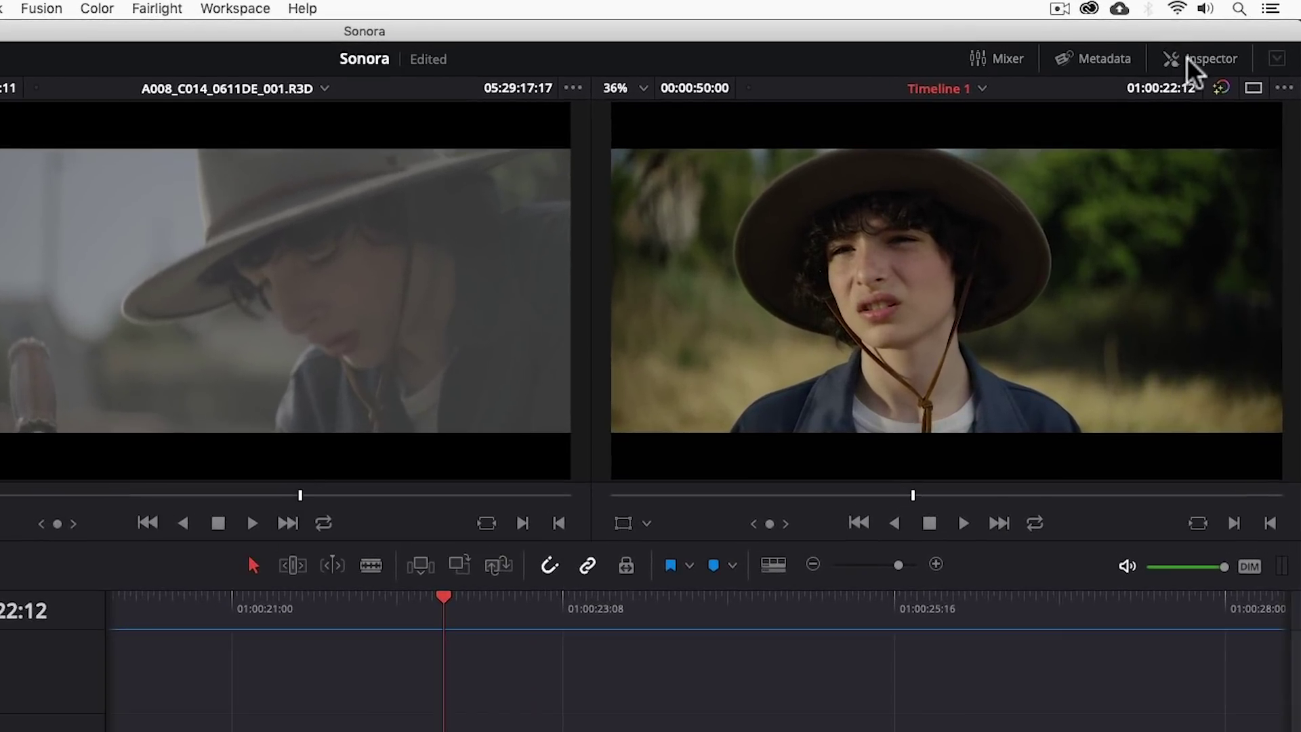
# - Zoom clip A008_C030 to 1.460 and keyframe Position X to pan from 399 to 46
pyautogui.click(1186, 59)
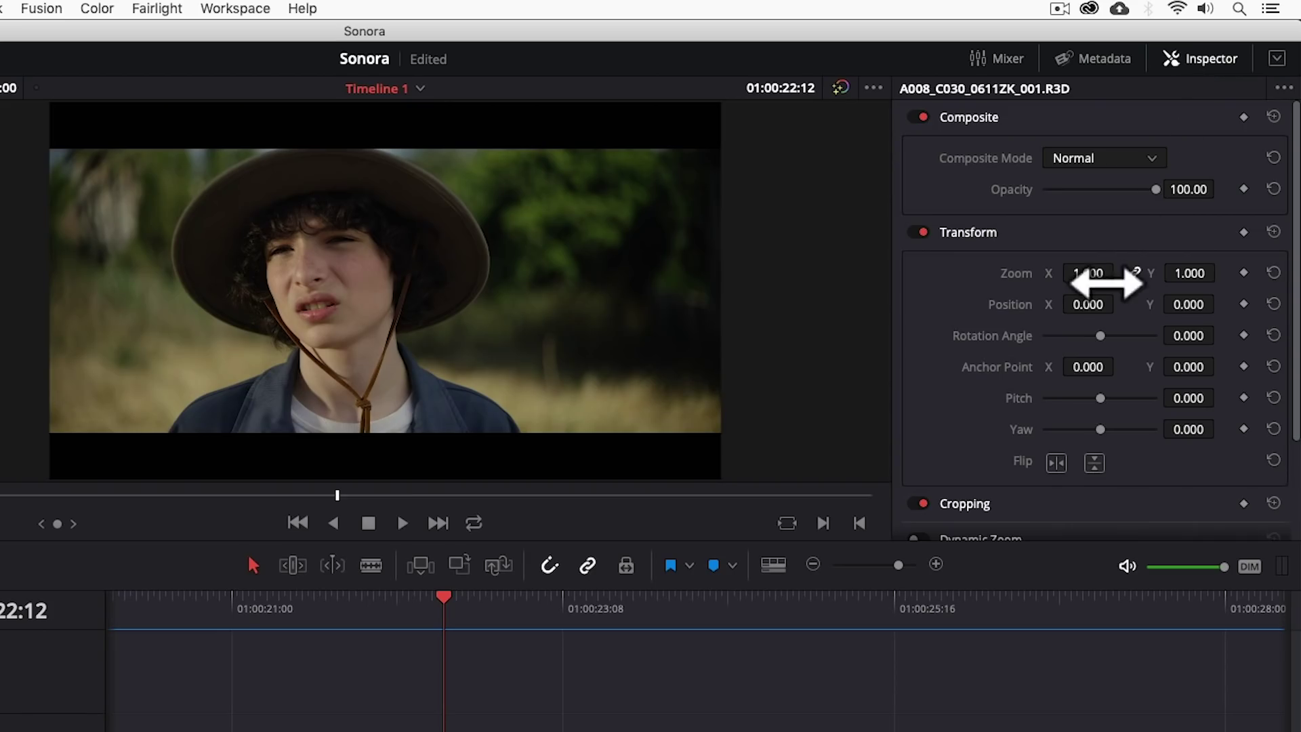
pyautogui.moveTo(1103, 273); pyautogui.dragTo(1173, 273)
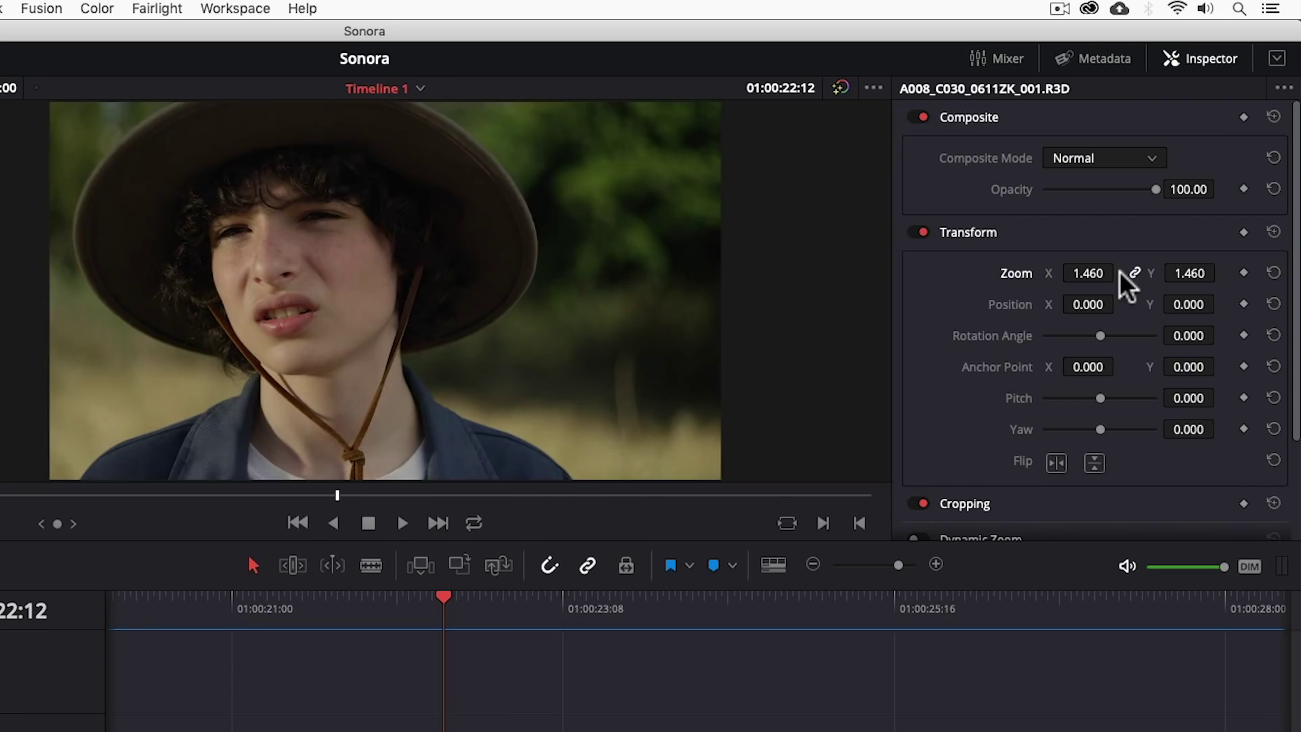
pyautogui.moveTo(451, 605); pyautogui.dragTo(428, 605)
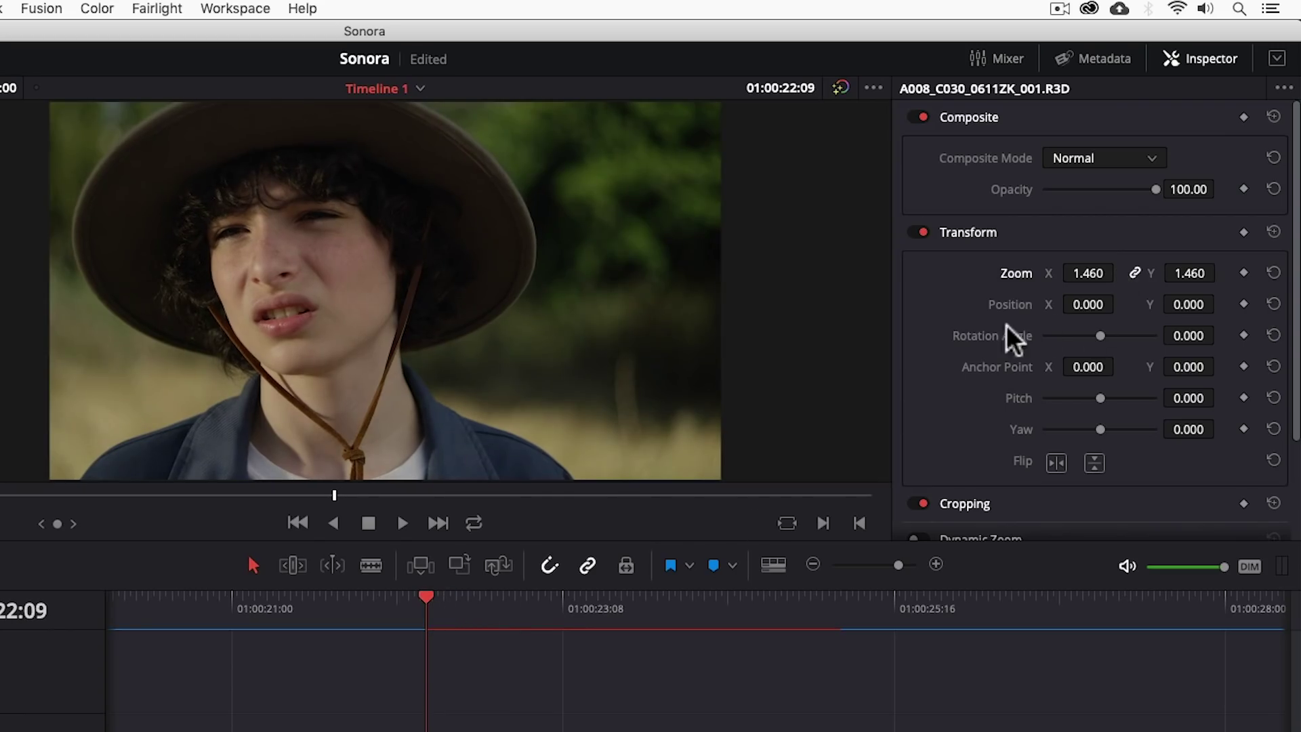
pyautogui.moveTo(1088, 304); pyautogui.dragTo(1182, 304)
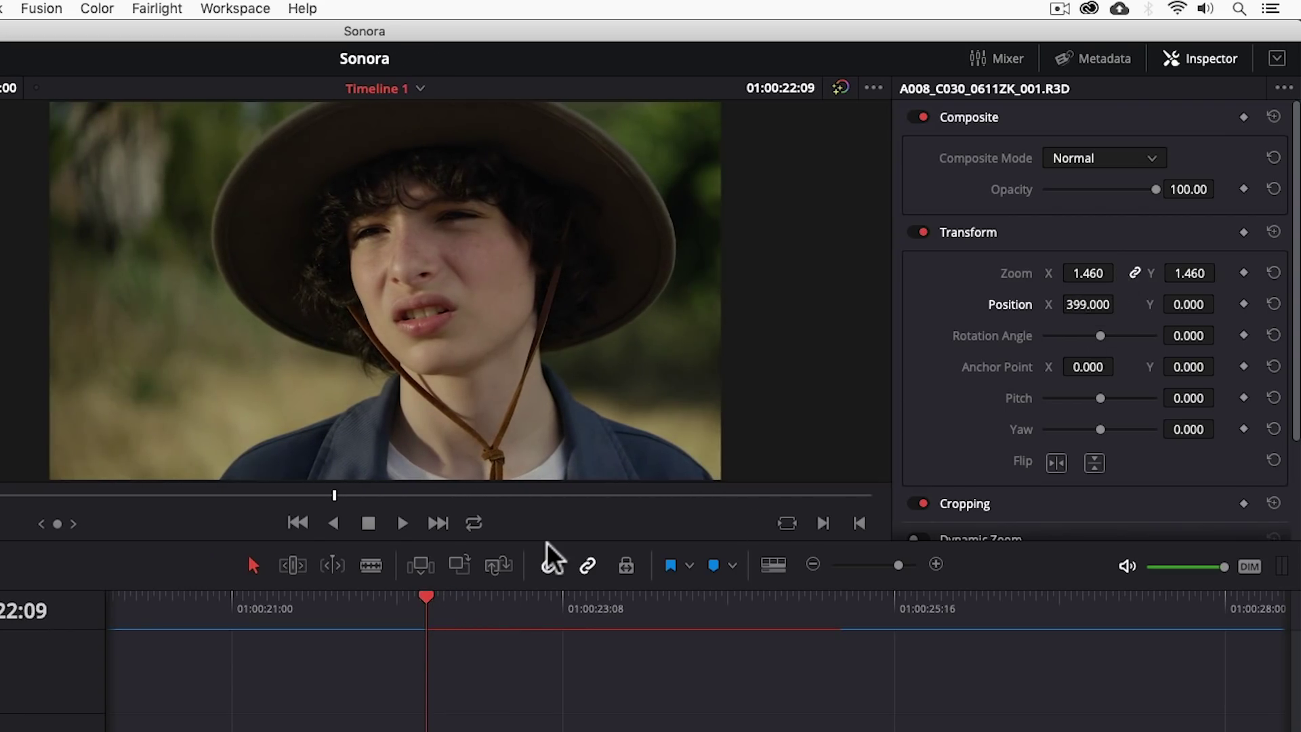
pyautogui.click(1244, 304)
pyautogui.click(812, 624)
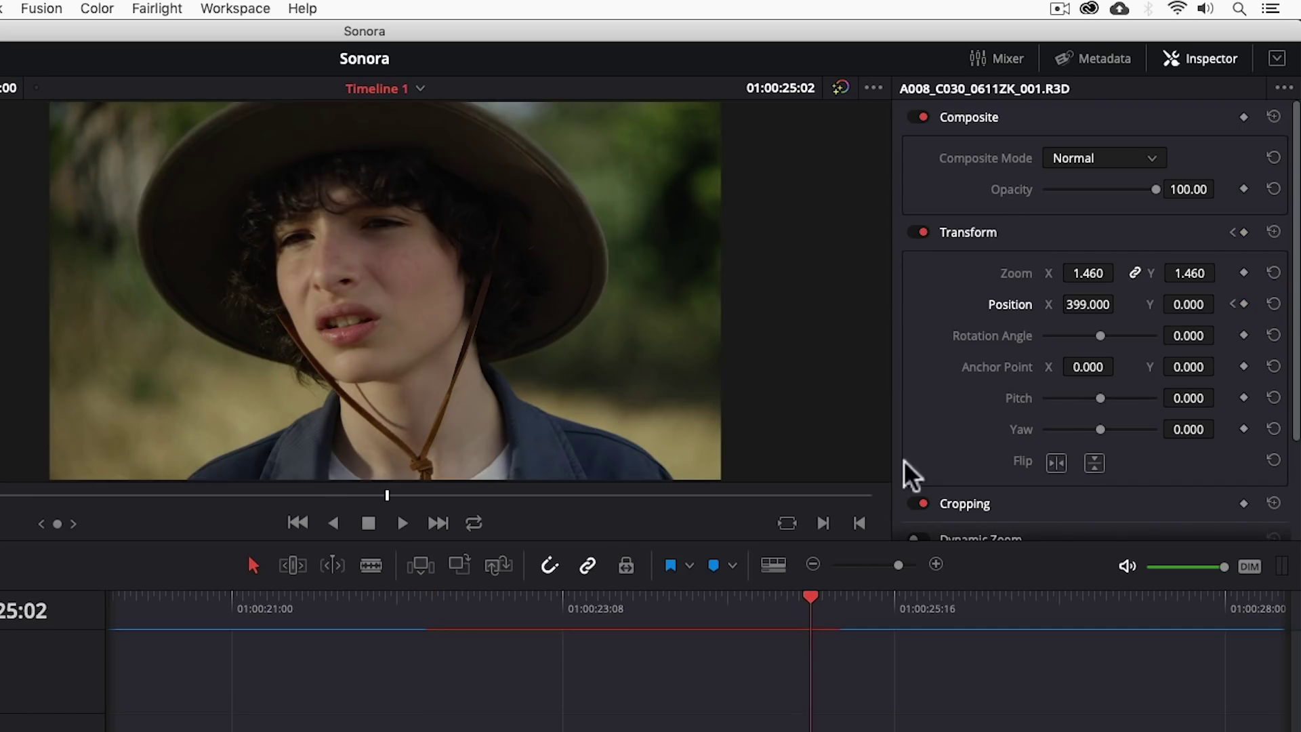
pyautogui.click(1244, 303)
pyautogui.moveTo(1087, 304); pyautogui.dragTo(867, 305)
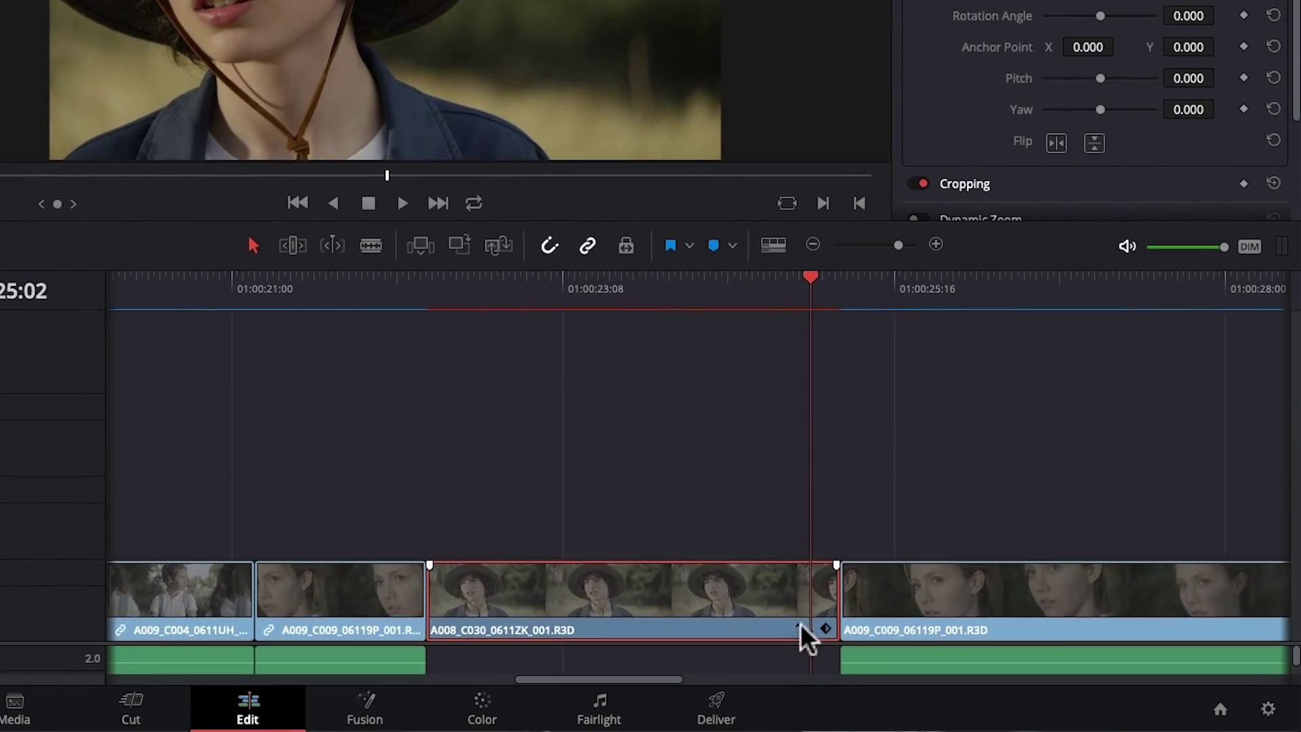
pyautogui.click(801, 626)
# - Retime the two Position X keyframes and preview the pan around 01:00:23:05
pyautogui.moveTo(811, 555); pyautogui.dragTo(642, 572)
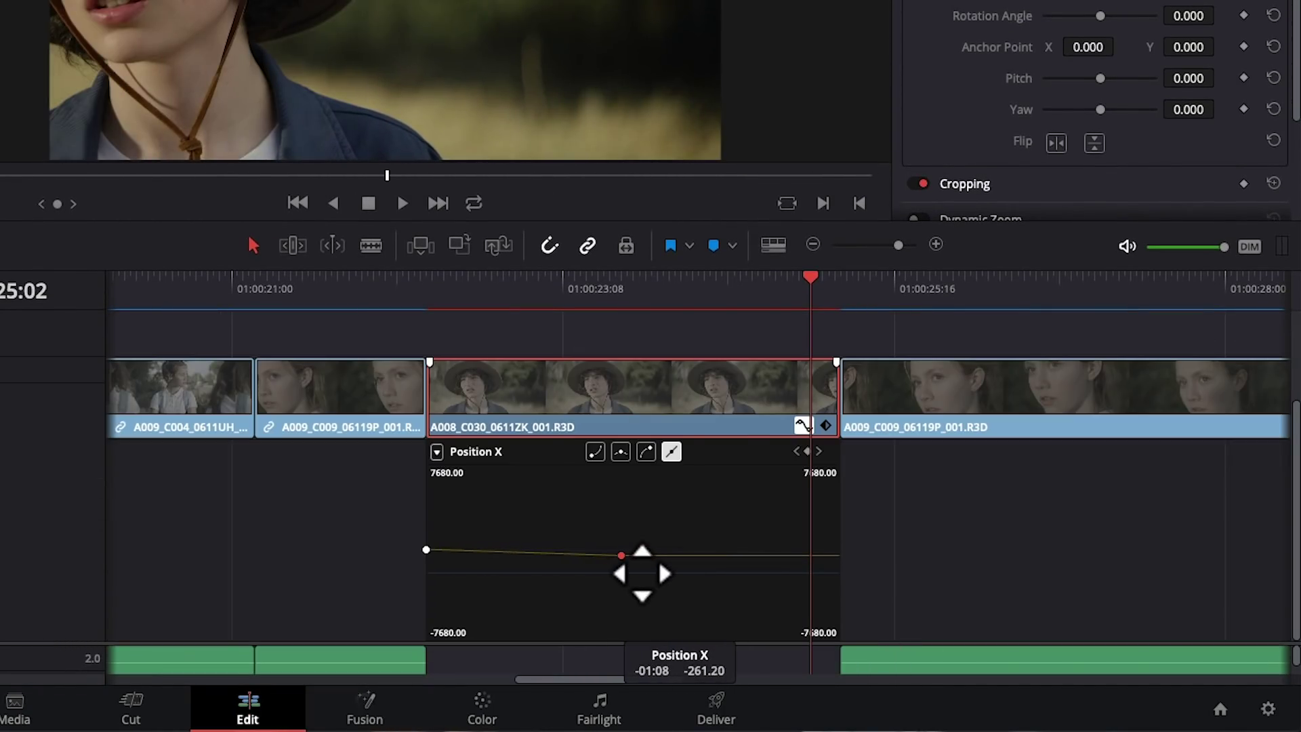
pyautogui.moveTo(425, 549); pyautogui.dragTo(473, 549)
pyautogui.moveTo(474, 288); pyautogui.dragTo(561, 312)
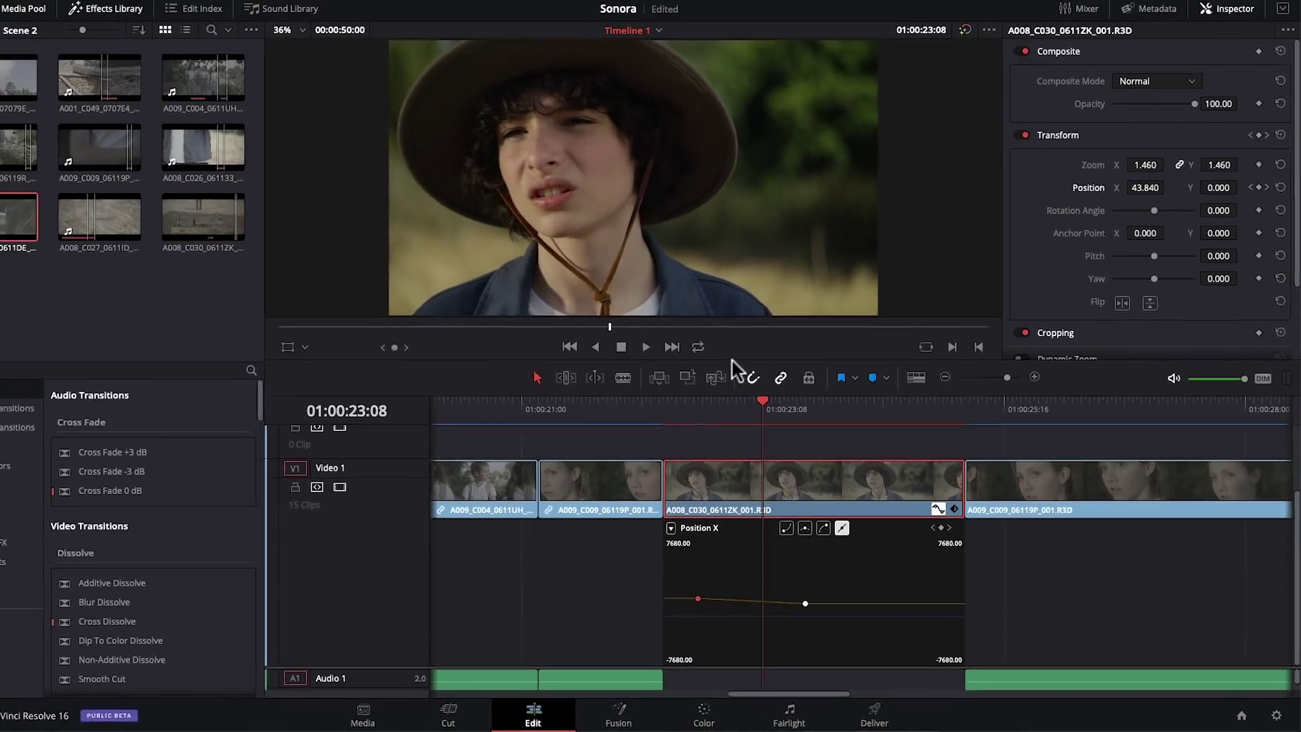
# - Hide the Effects Library and Media Pool so the viewer and timeline widen
pyautogui.moveTo(734, 368); pyautogui.dragTo(826, 362)
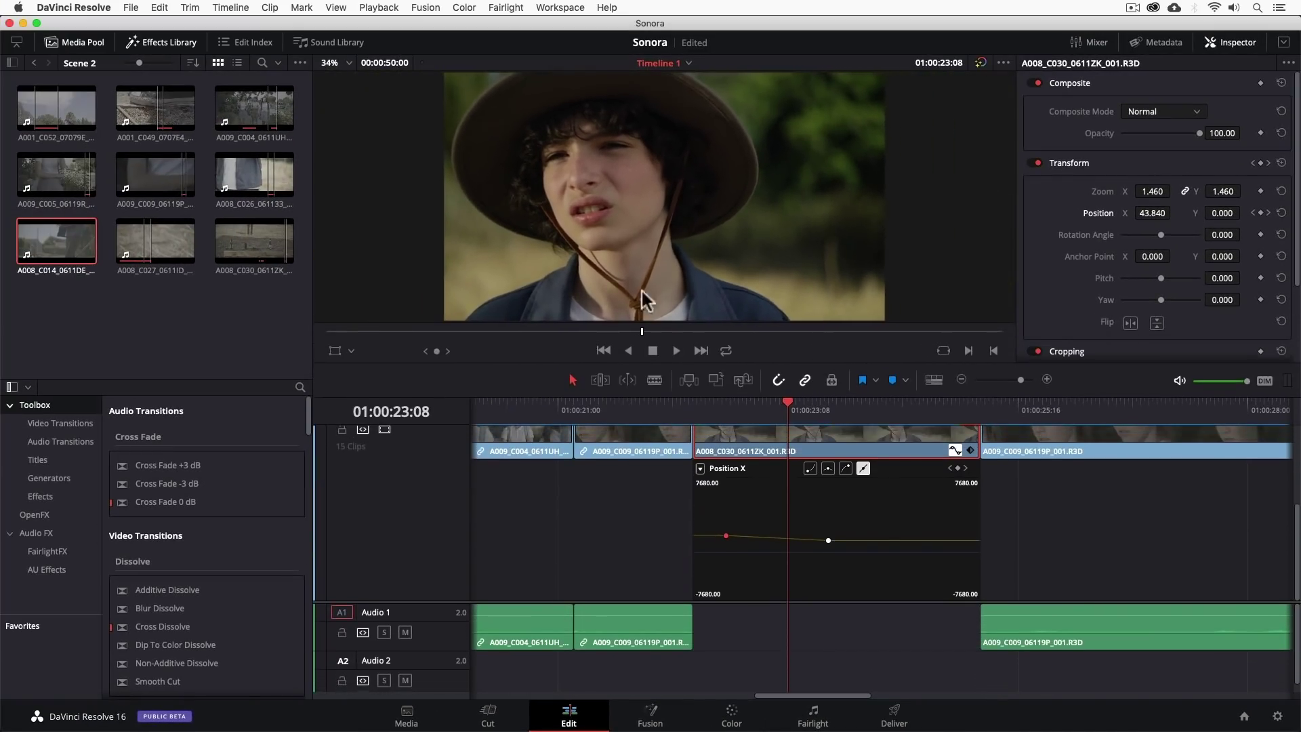
pyautogui.click(164, 42)
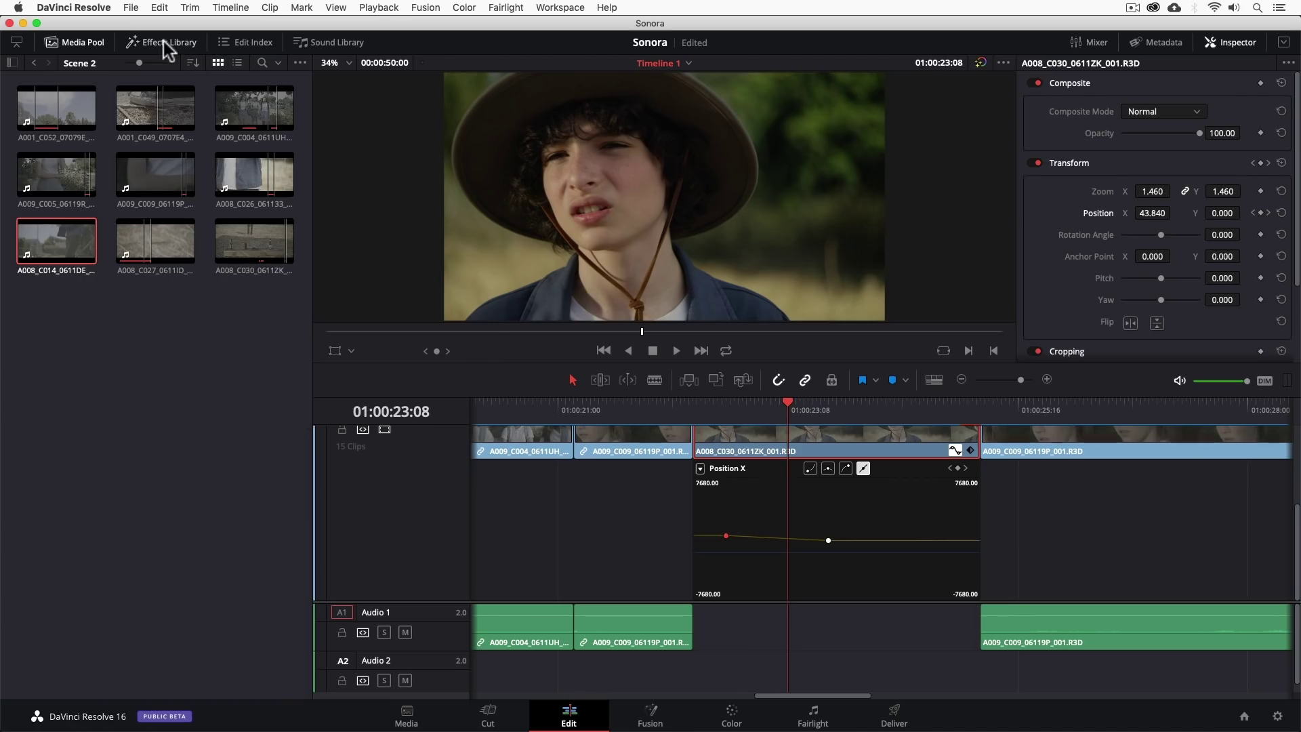
pyautogui.click(94, 39)
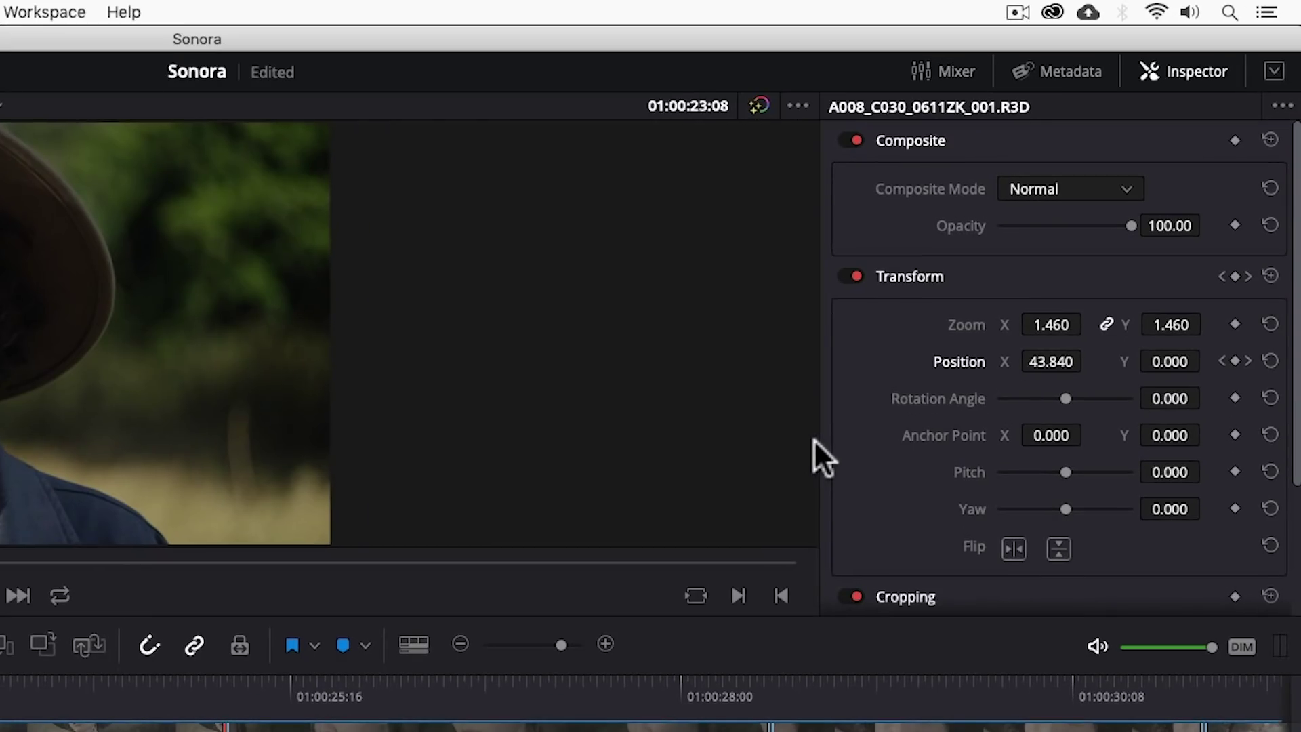
pyautogui.click(819, 442)
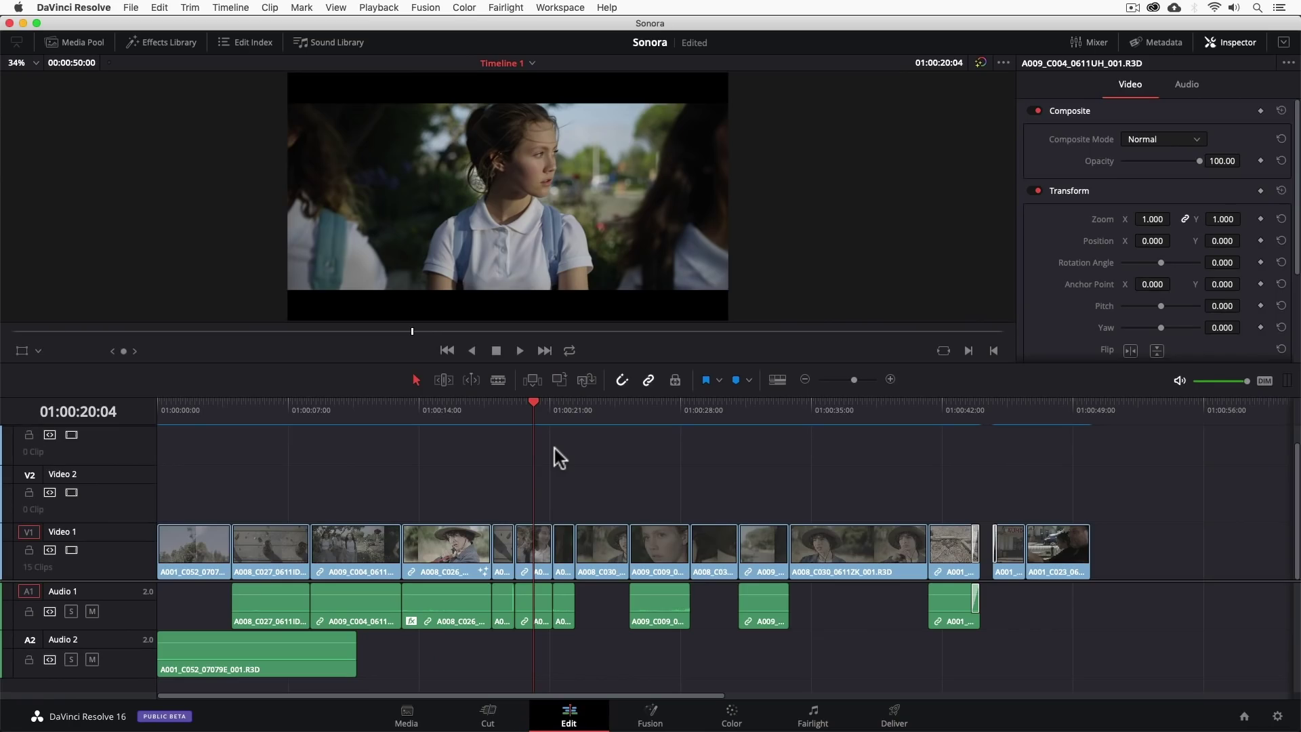
# - On the Fusion page, show the clip in the viewers at frame 536
pyautogui.click(654, 717)
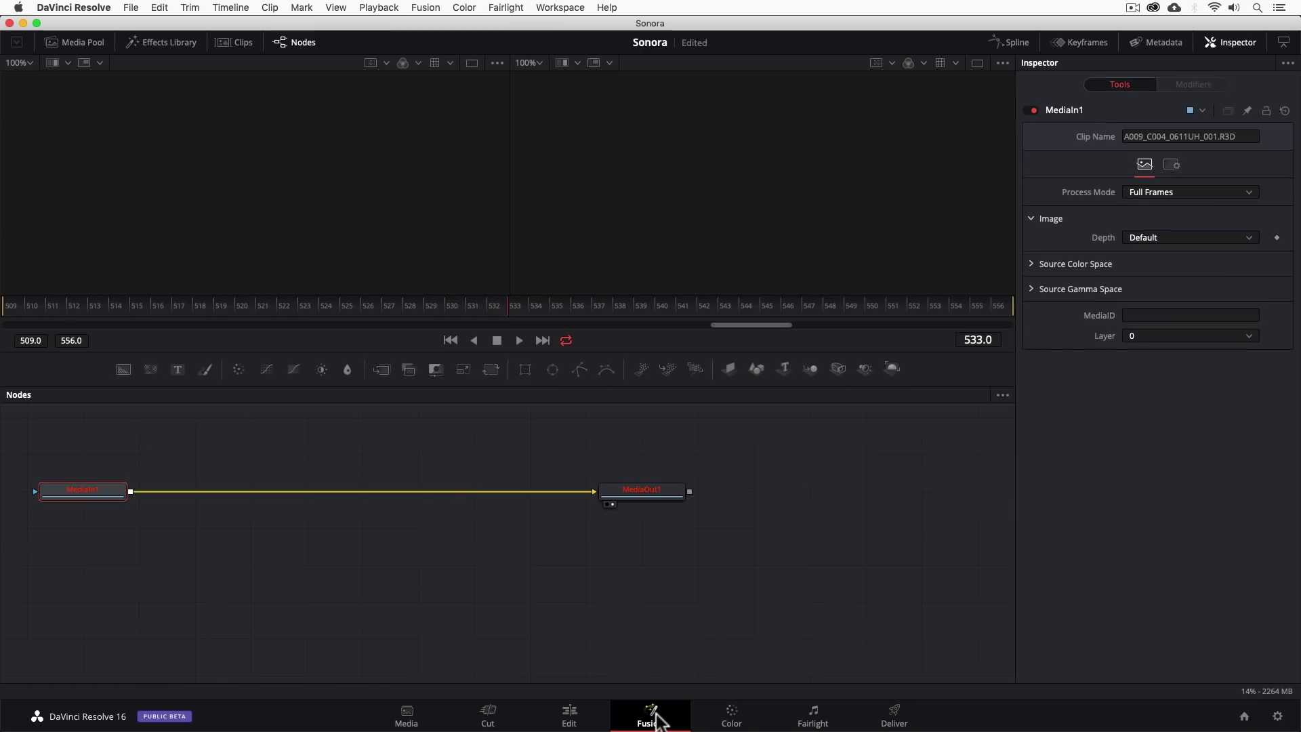
pyautogui.click(645, 489)
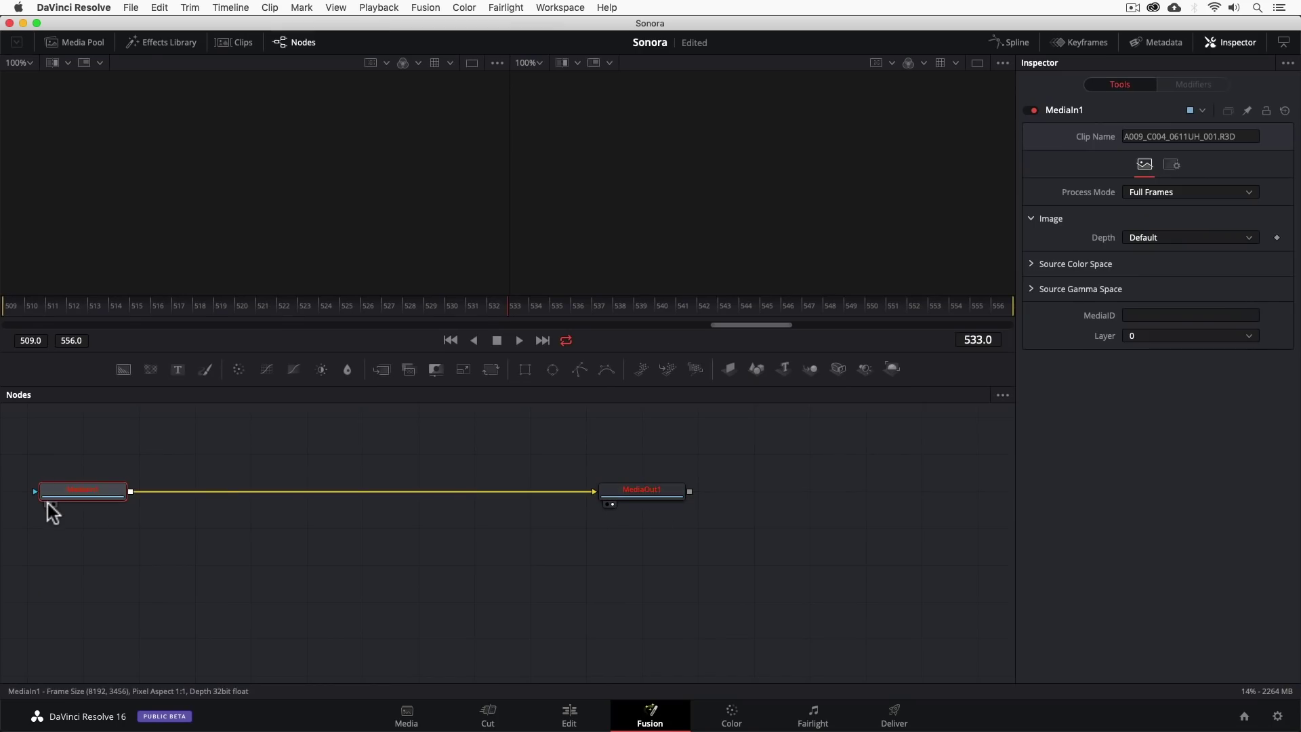
pyautogui.click(615, 493)
pyautogui.click(582, 306)
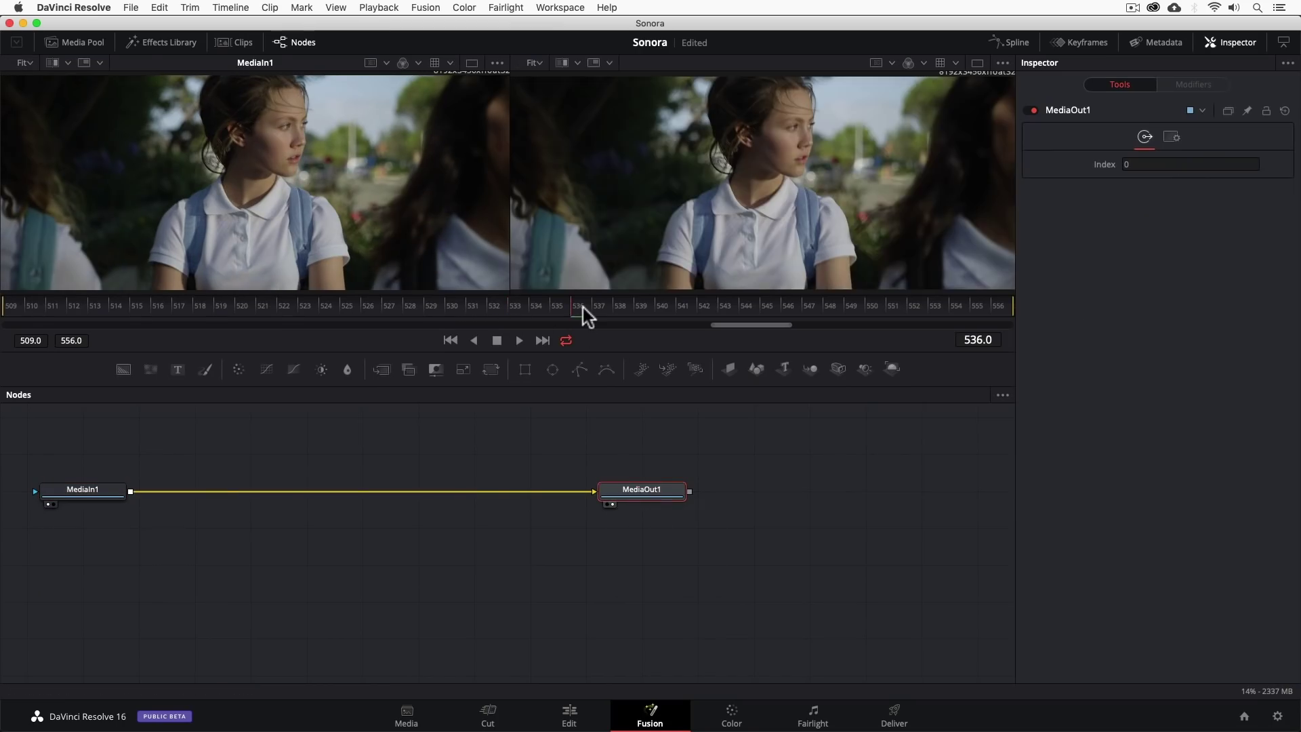
# - Add a Blur node after MediaIn1, masked by an inverted Ellipse with 0.02 soft edge
pyautogui.click(65, 492)
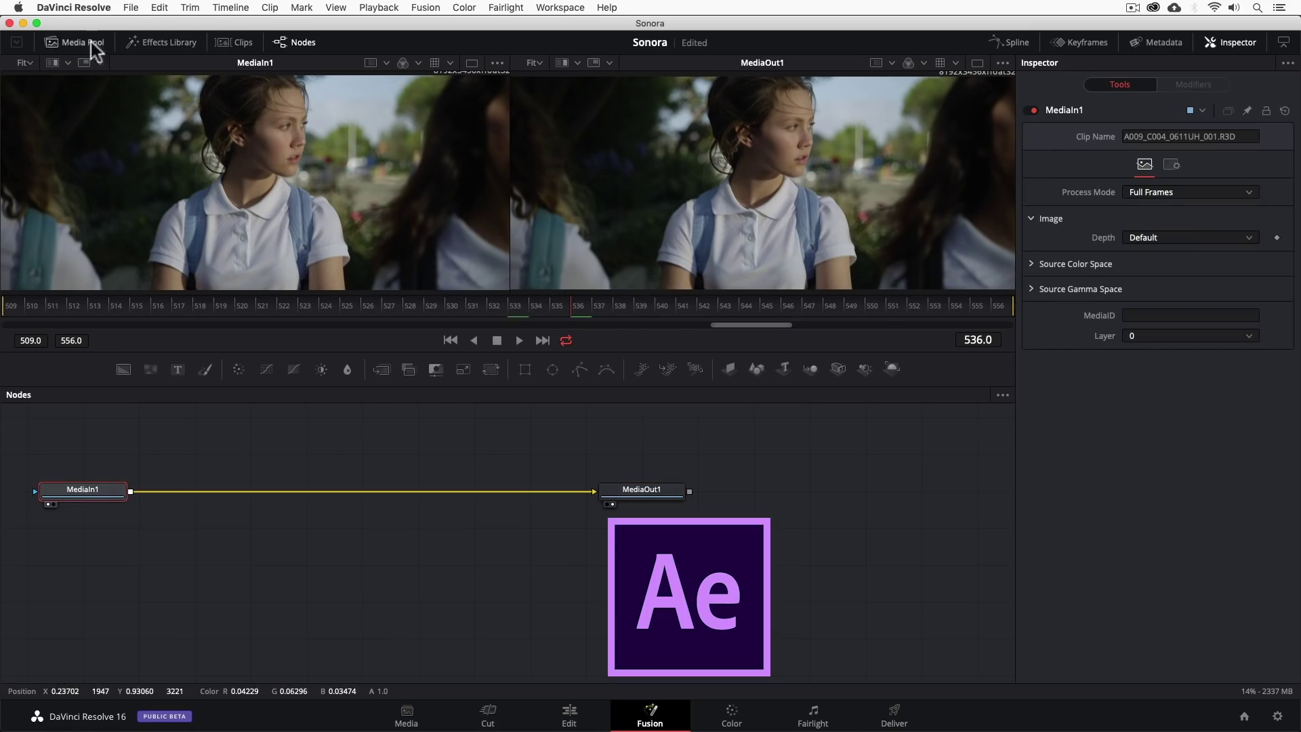
pyautogui.click(146, 42)
pyautogui.click(27, 107)
pyautogui.click(197, 104)
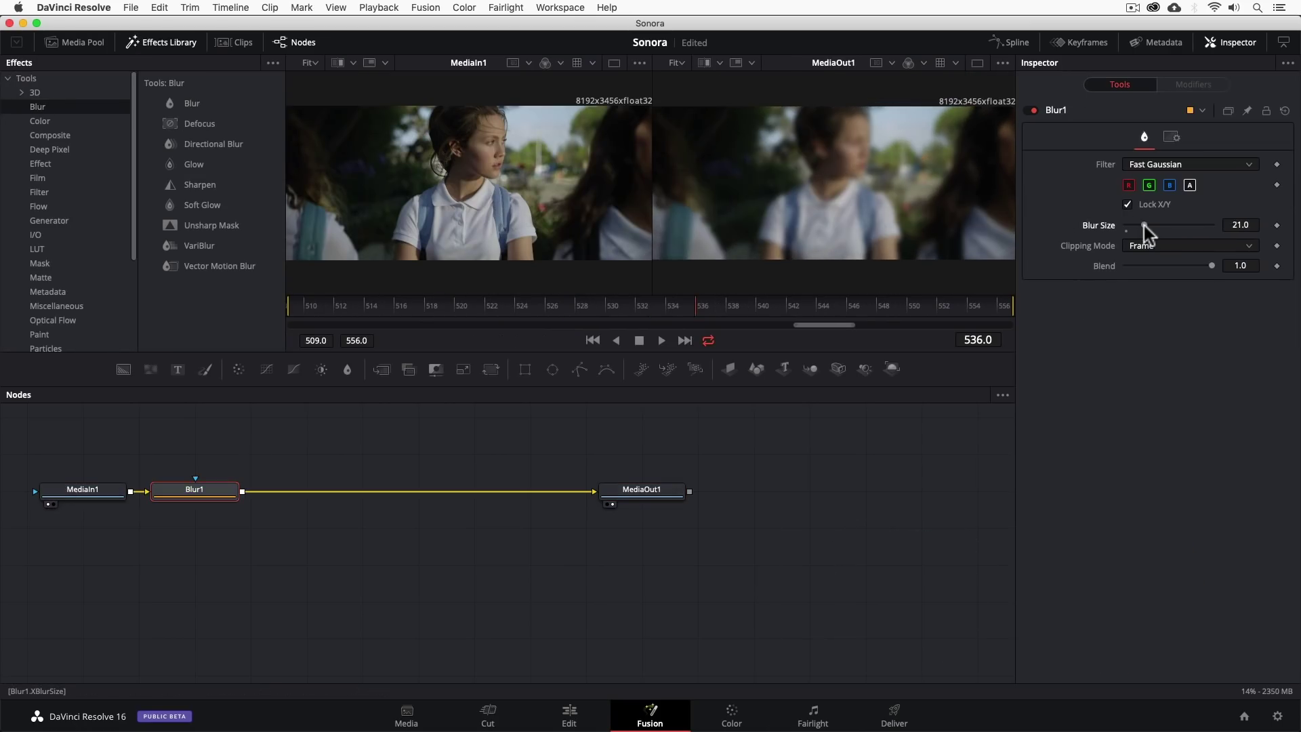
pyautogui.click(42, 264)
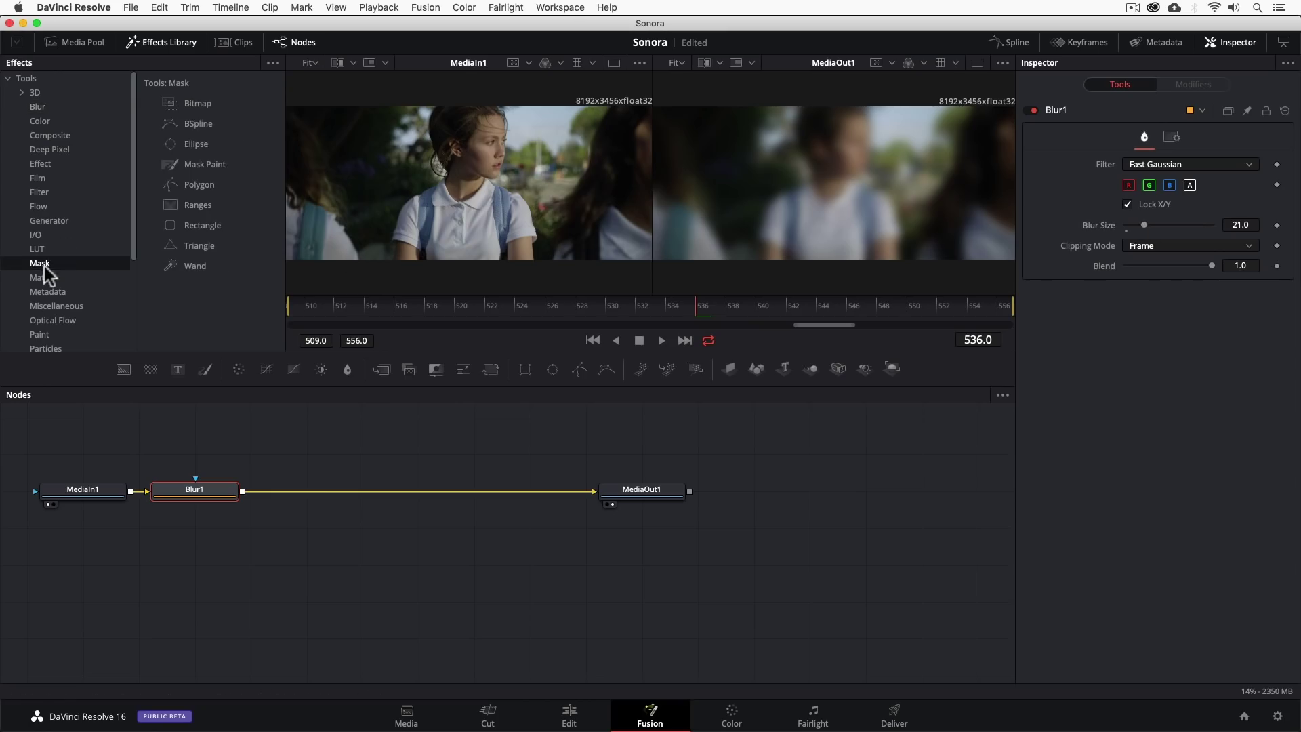
pyautogui.click(197, 143)
pyautogui.click(1128, 266)
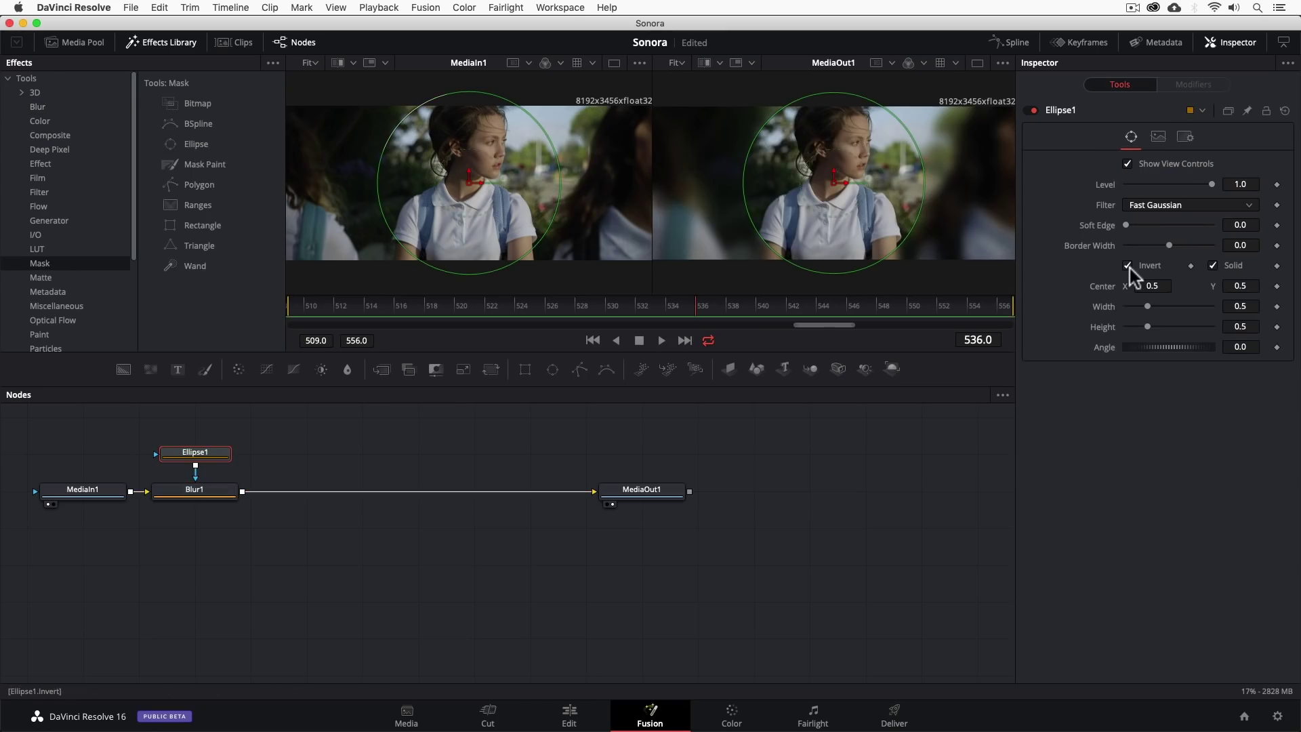
pyautogui.moveTo(1126, 225); pyautogui.dragTo(1153, 225)
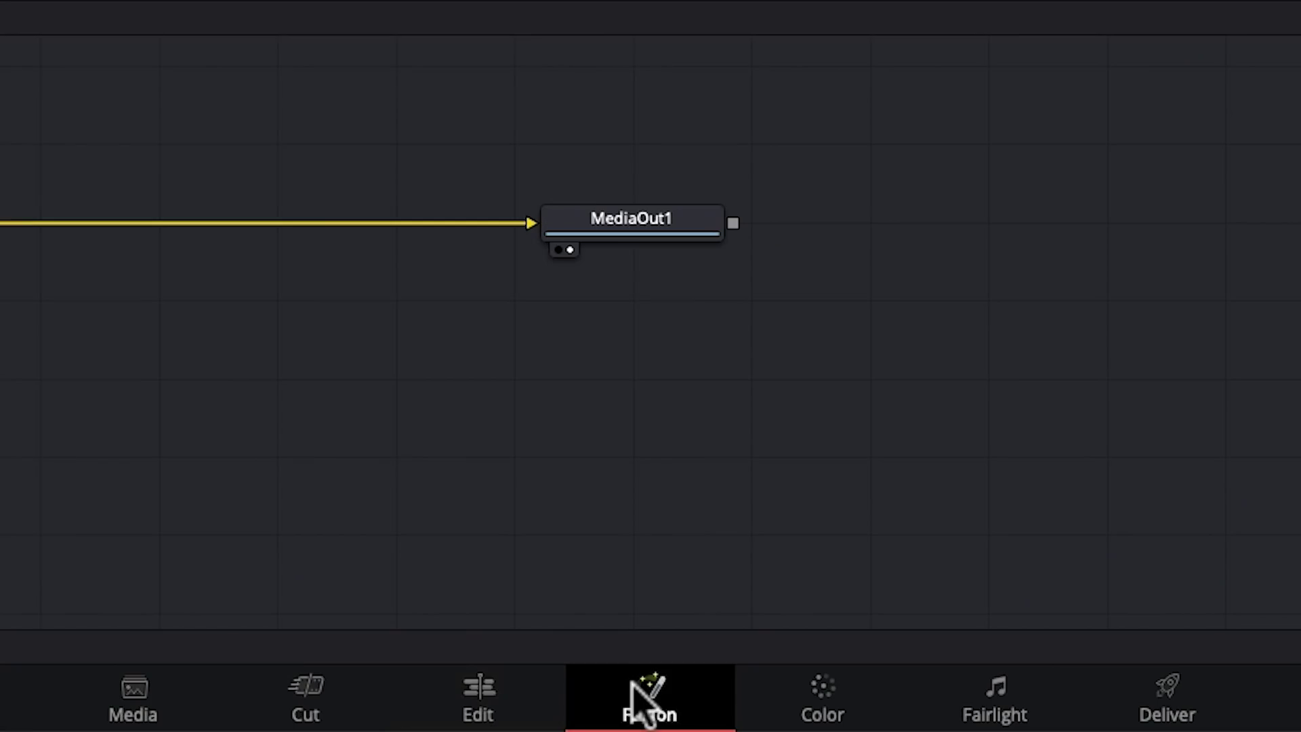
# - On the Color page, add custom curve points to brighten the image and deepen shadows
pyautogui.click(827, 698)
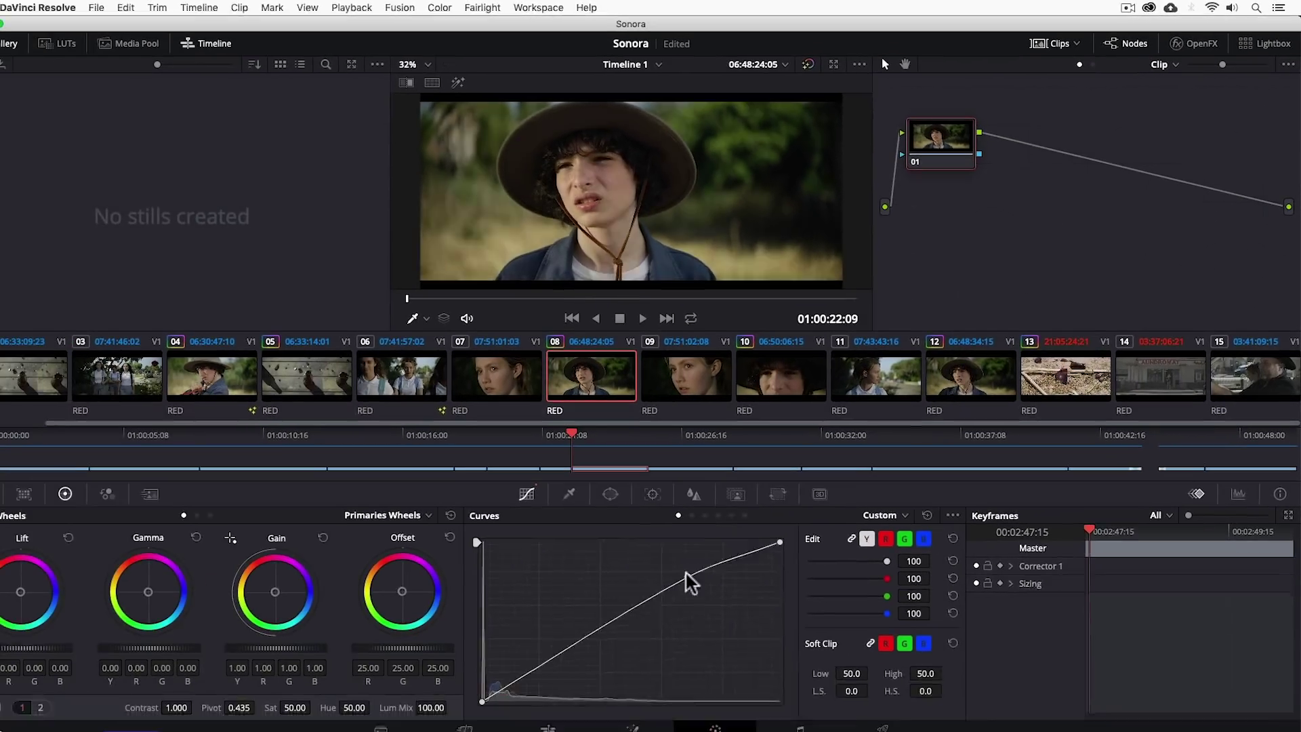
pyautogui.moveTo(688, 581); pyautogui.dragTo(691, 559)
pyautogui.click(568, 639)
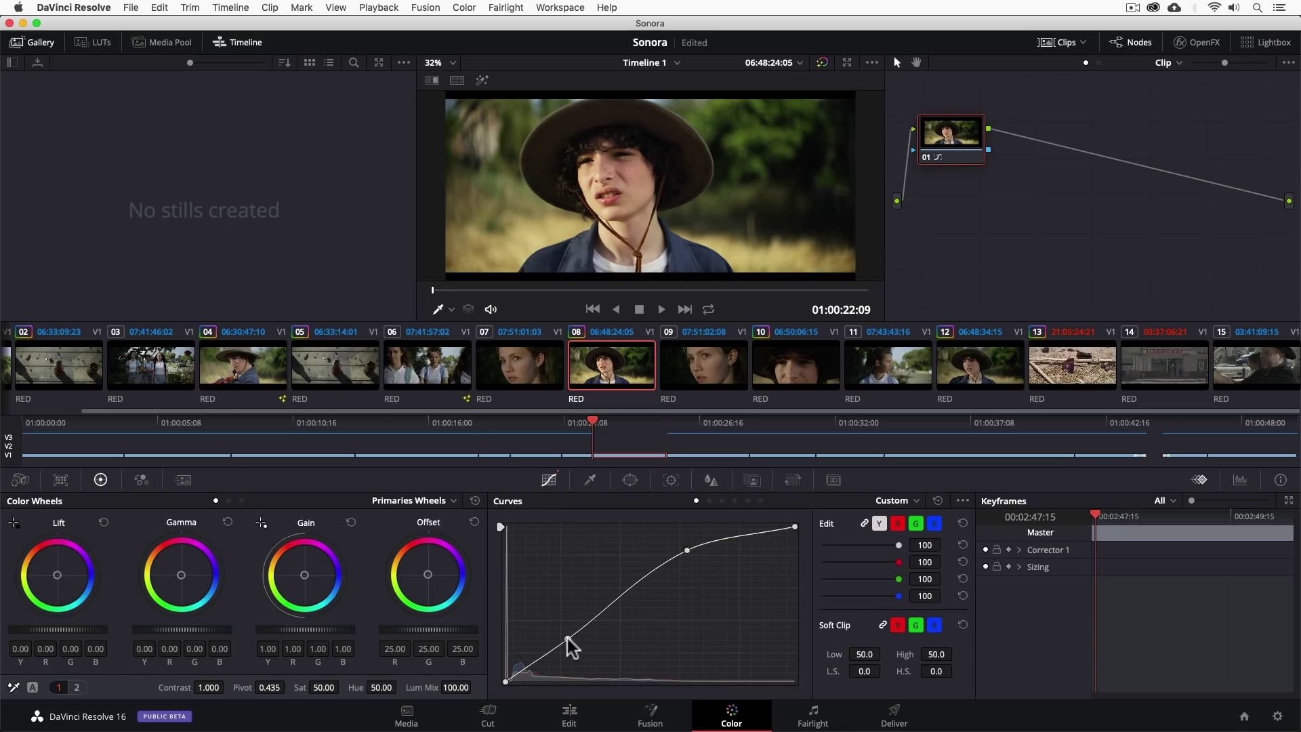
# - Add a serial node after 01 and bend its Hue Vs Hue and Hue Vs Sat curves
pyautogui.rightClick(943, 127)
pyautogui.moveTo(992, 196)
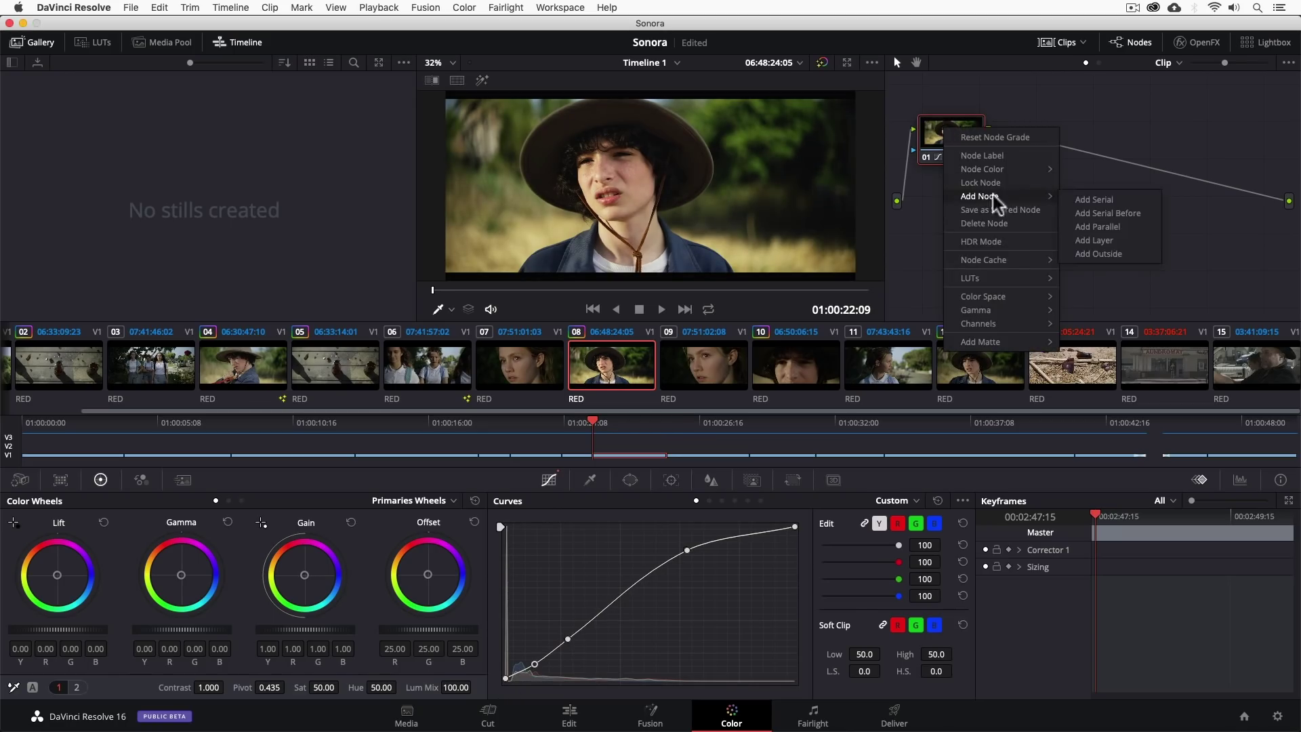
pyautogui.click(1092, 203)
pyautogui.click(709, 501)
pyautogui.moveTo(820, 592); pyautogui.dragTo(821, 574)
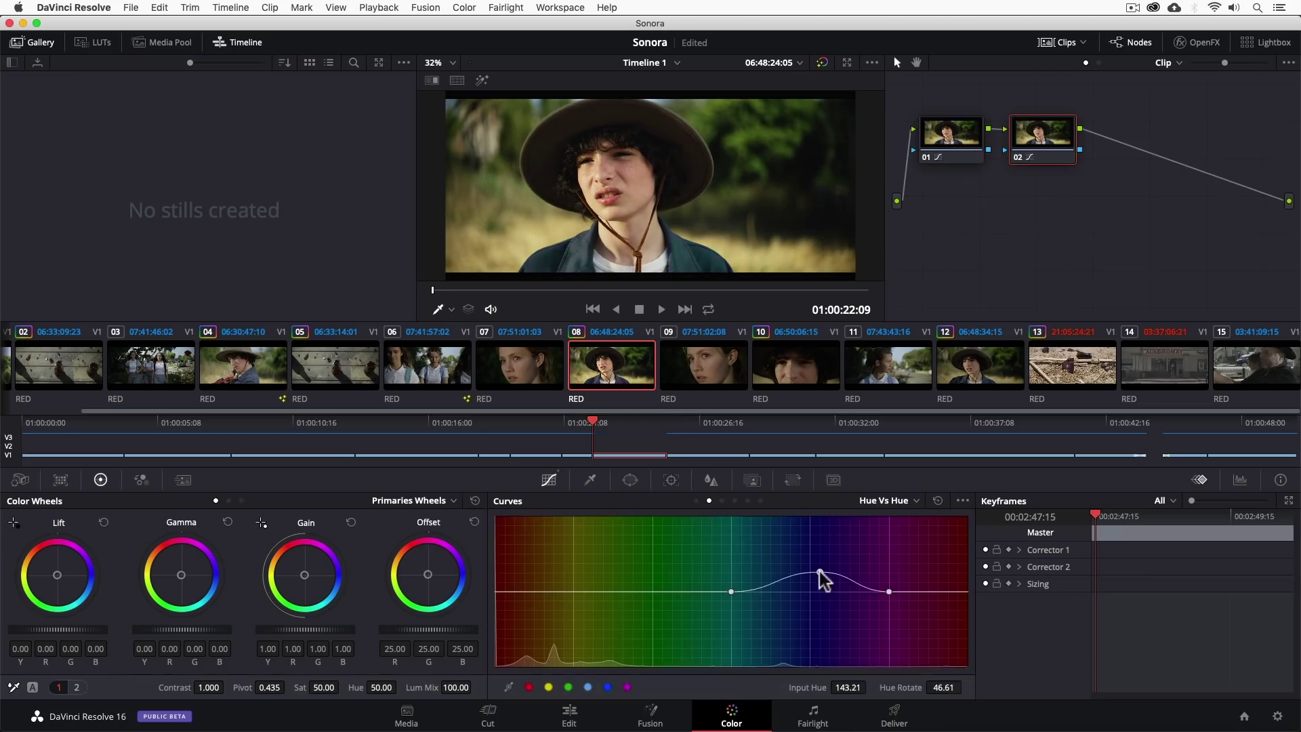
pyautogui.click(722, 501)
pyautogui.moveTo(573, 592); pyautogui.dragTo(552, 592)
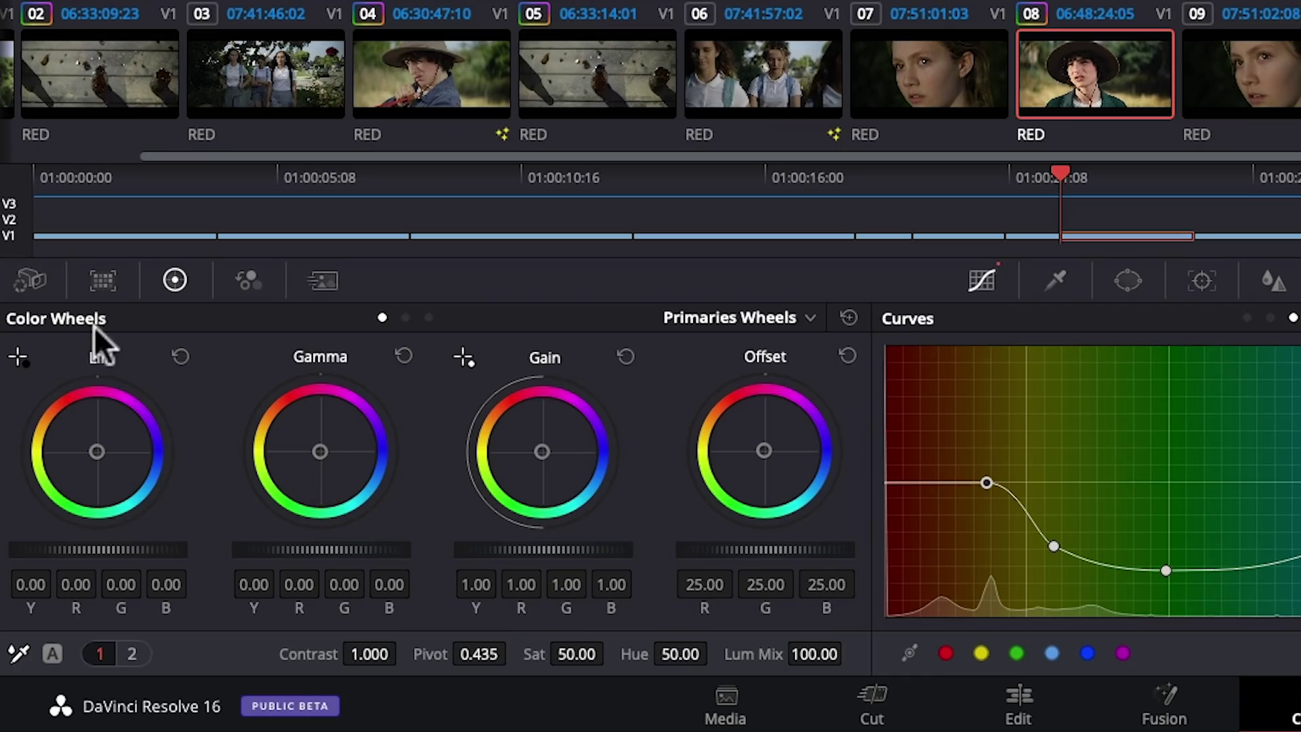
# - Browse the Camera Raw, Color Match, Curves, Qualifier, Window and Tracker palettes
pyautogui.click(45, 271)
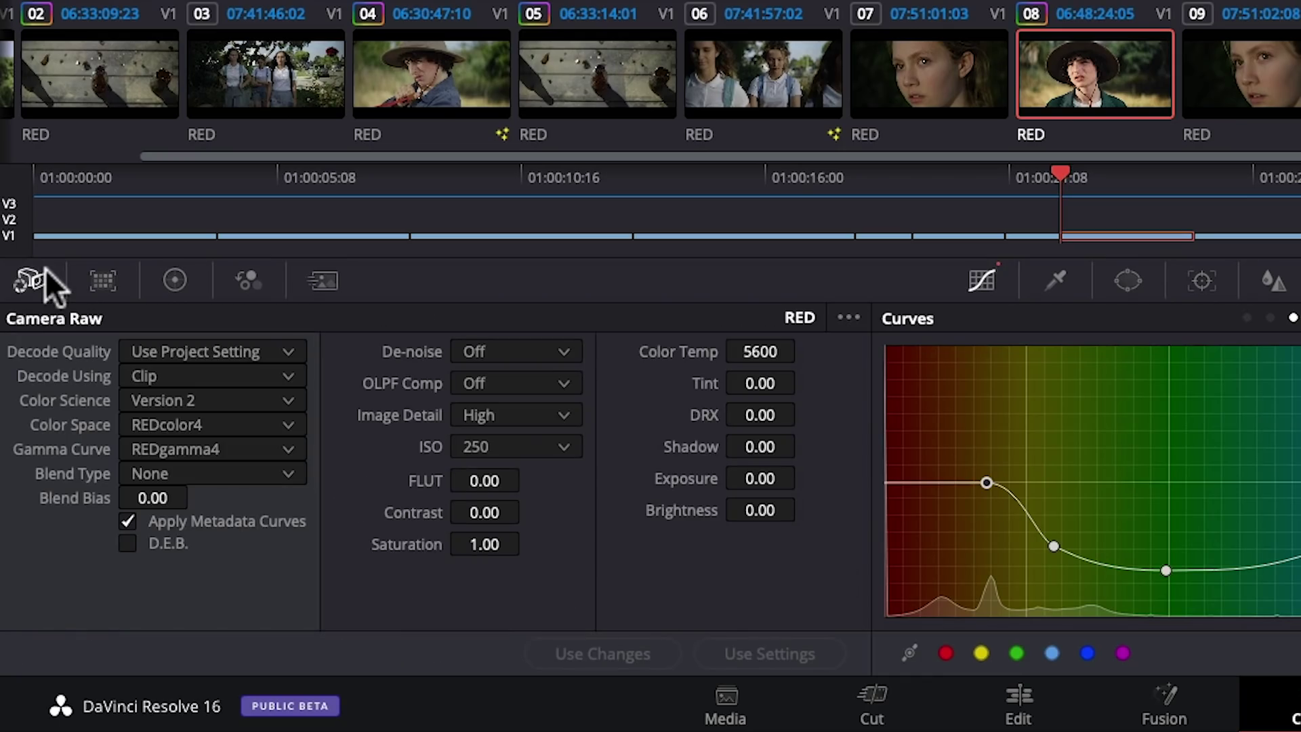
pyautogui.click(103, 280)
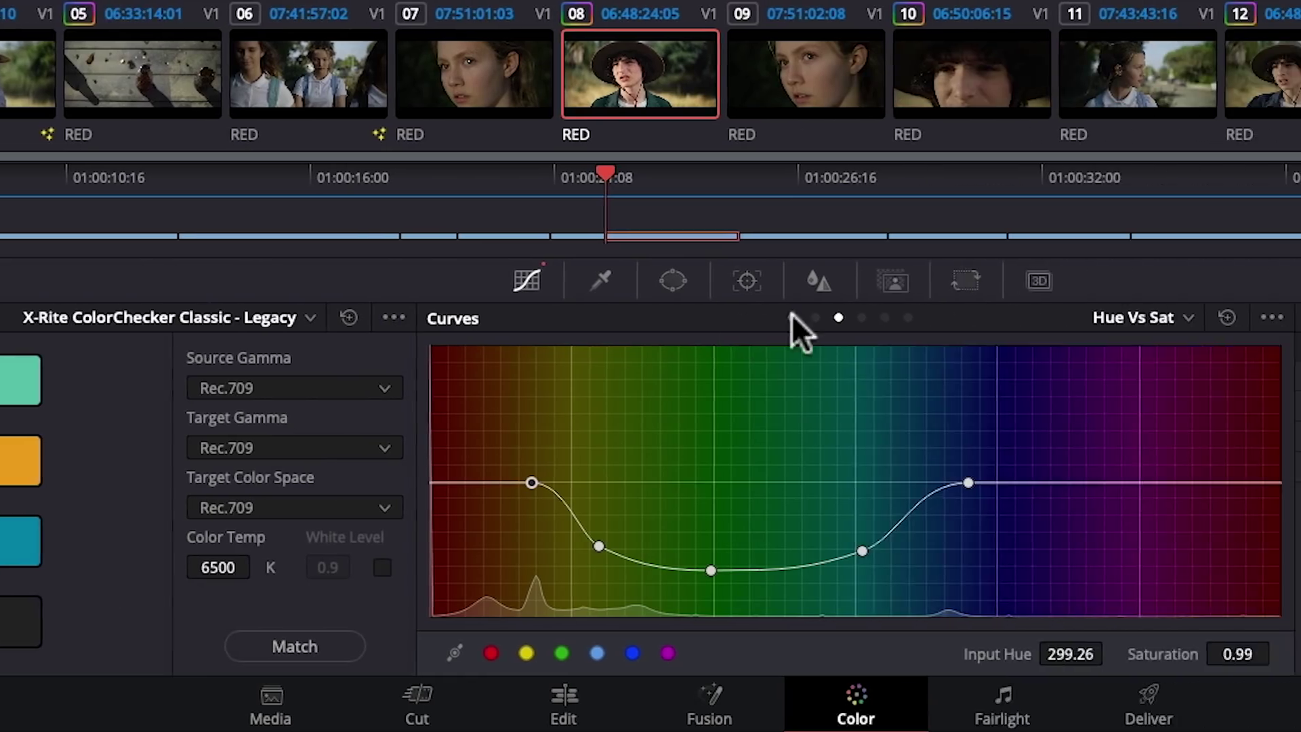
pyautogui.click(1247, 318)
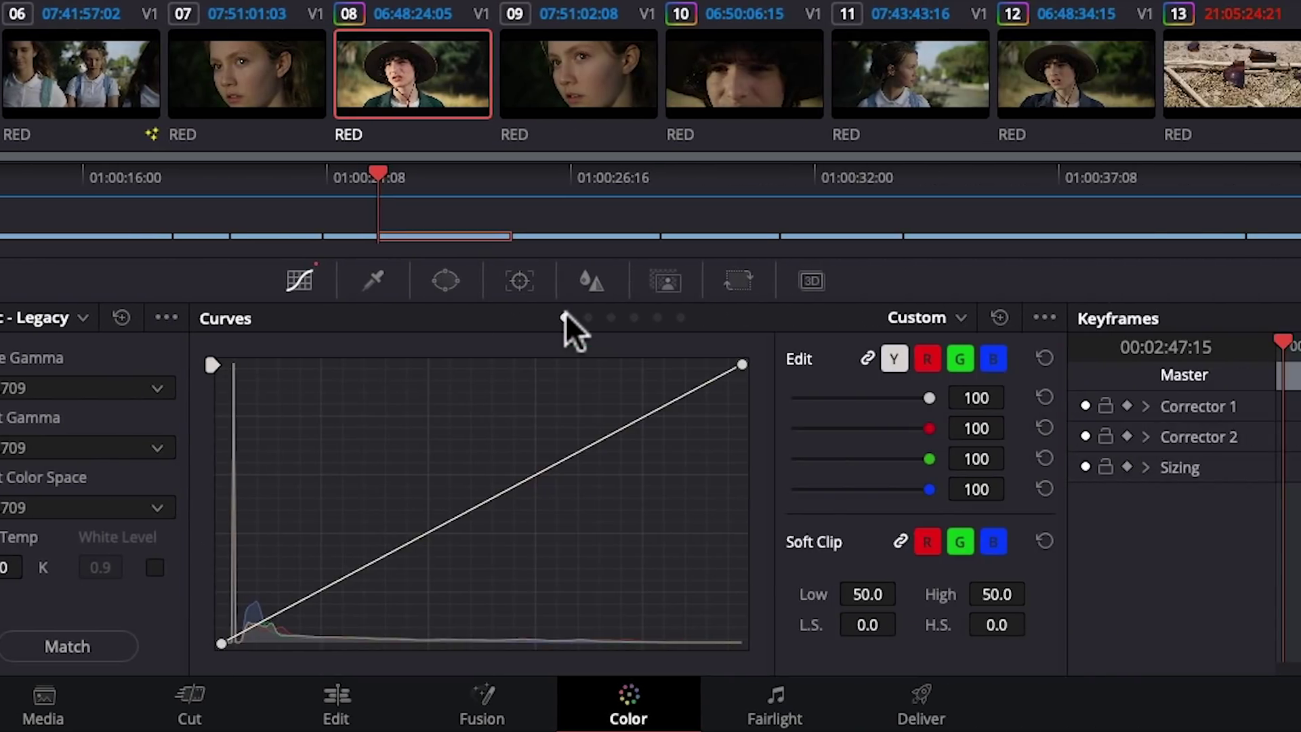
pyautogui.click(587, 316)
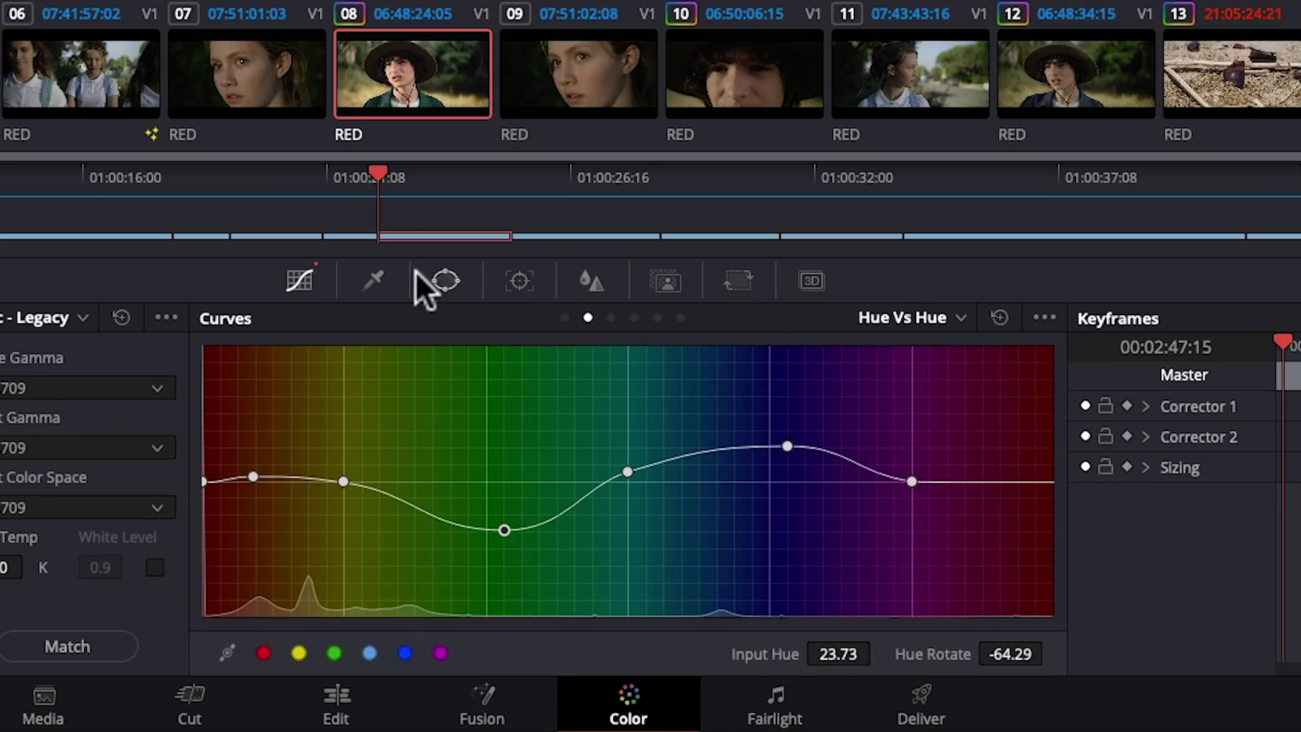
pyautogui.click(374, 278)
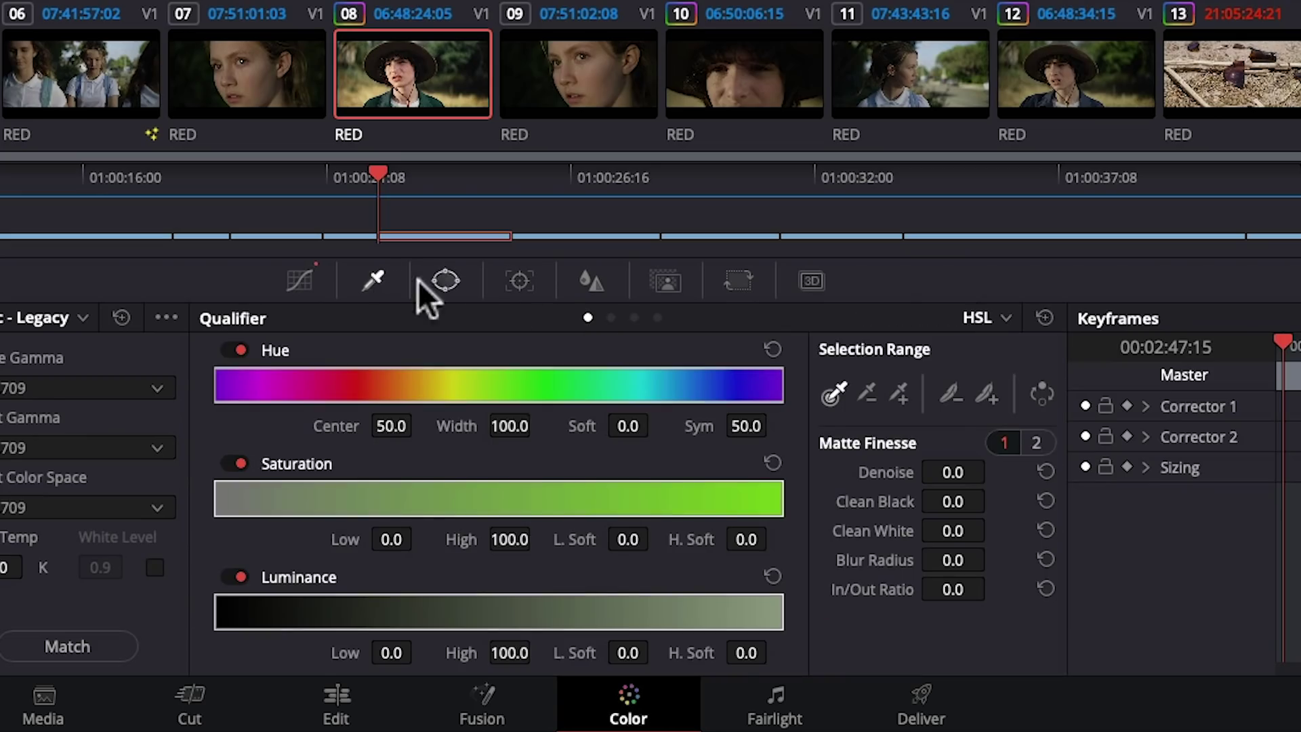
pyautogui.click(448, 281)
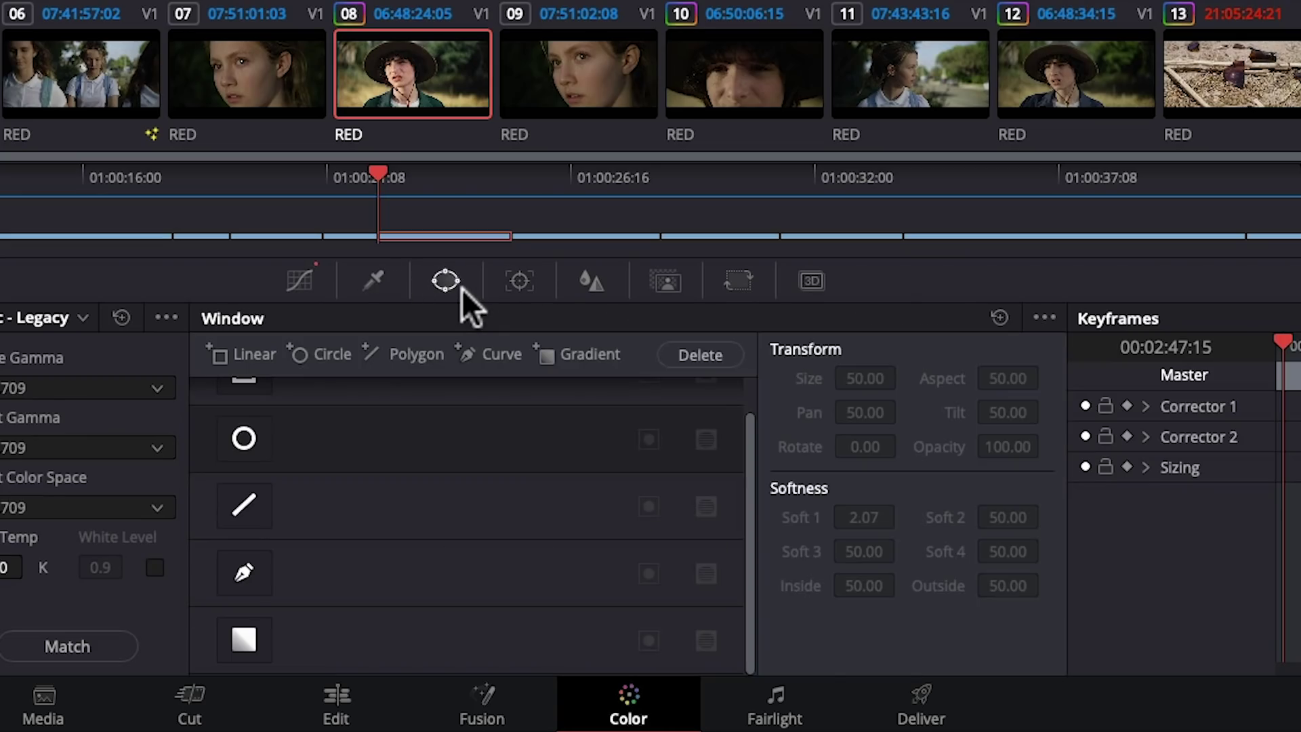
pyautogui.click(518, 281)
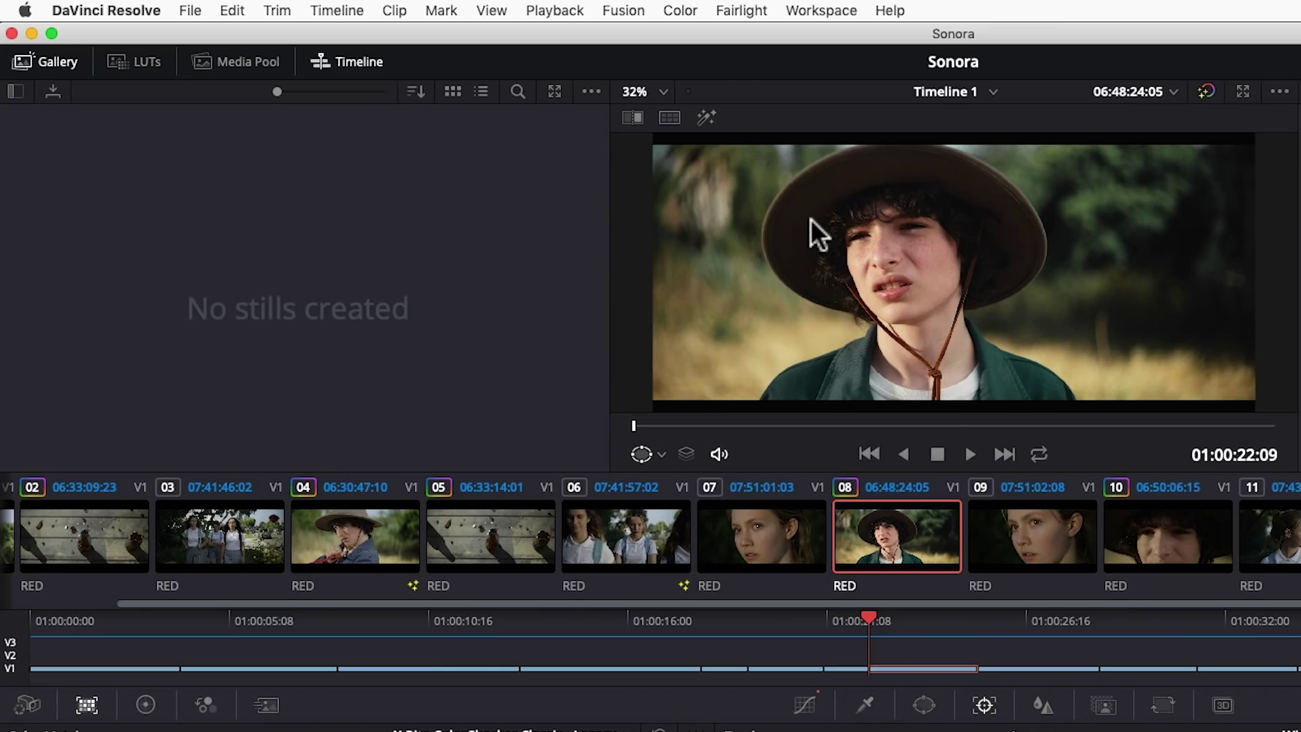
# - Grab the current frame as a gallery still and browse the LUTs
pyautogui.rightClick(811, 218)
pyautogui.click(835, 237)
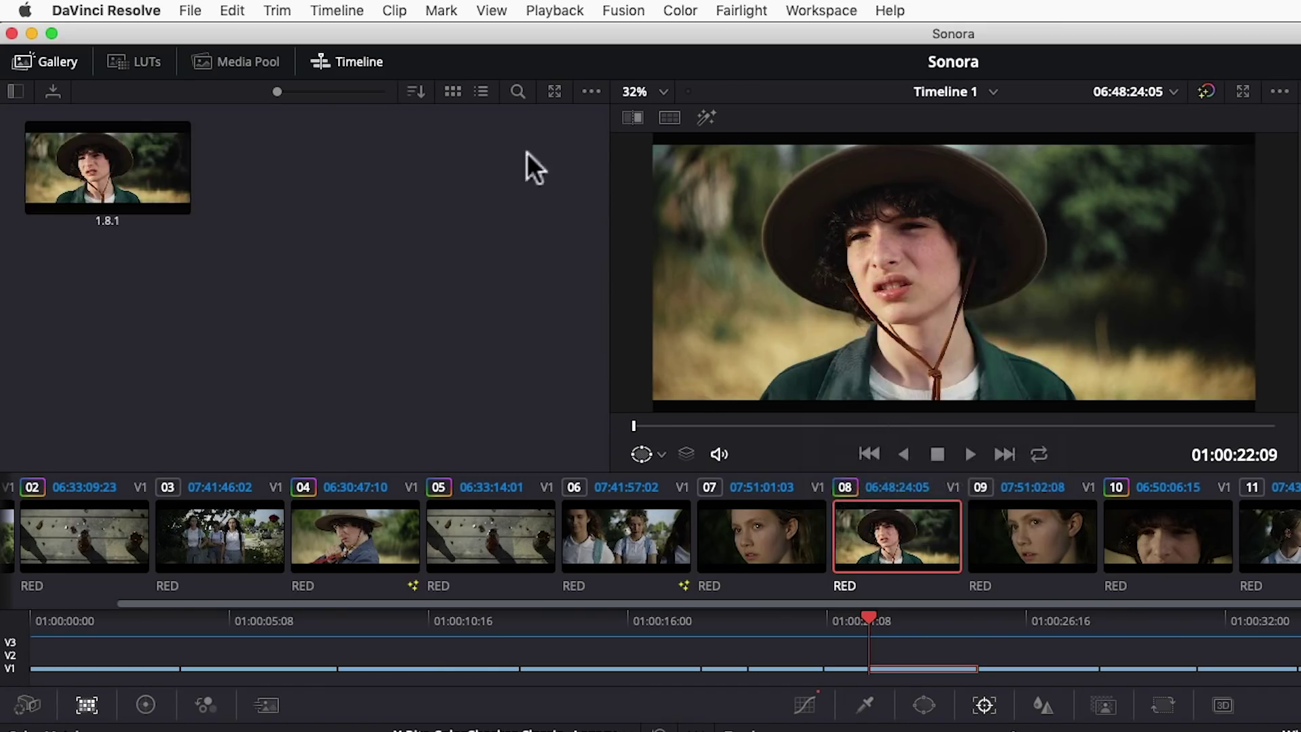
pyautogui.click(140, 60)
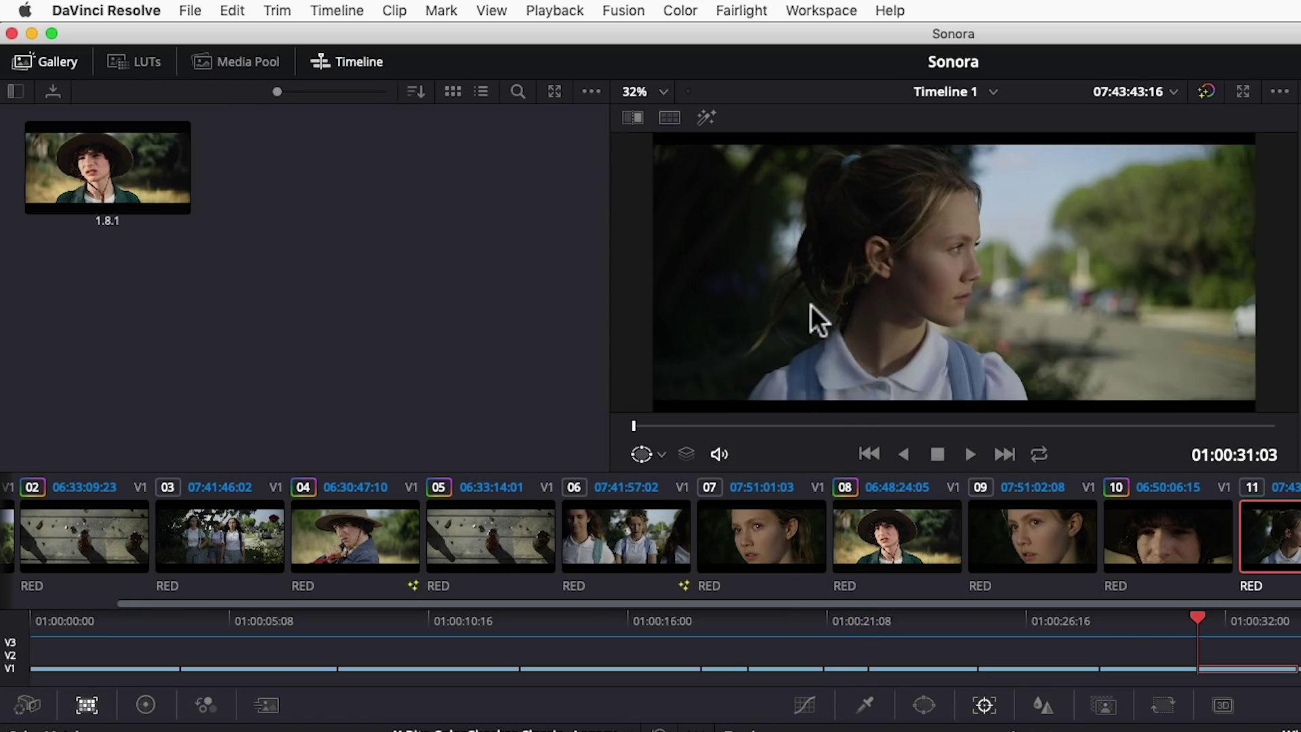
# - Wipe-compare the clip against the still, turn the wipe off, and open the OpenFX library
pyautogui.rightClick(810, 303)
pyautogui.click(861, 435)
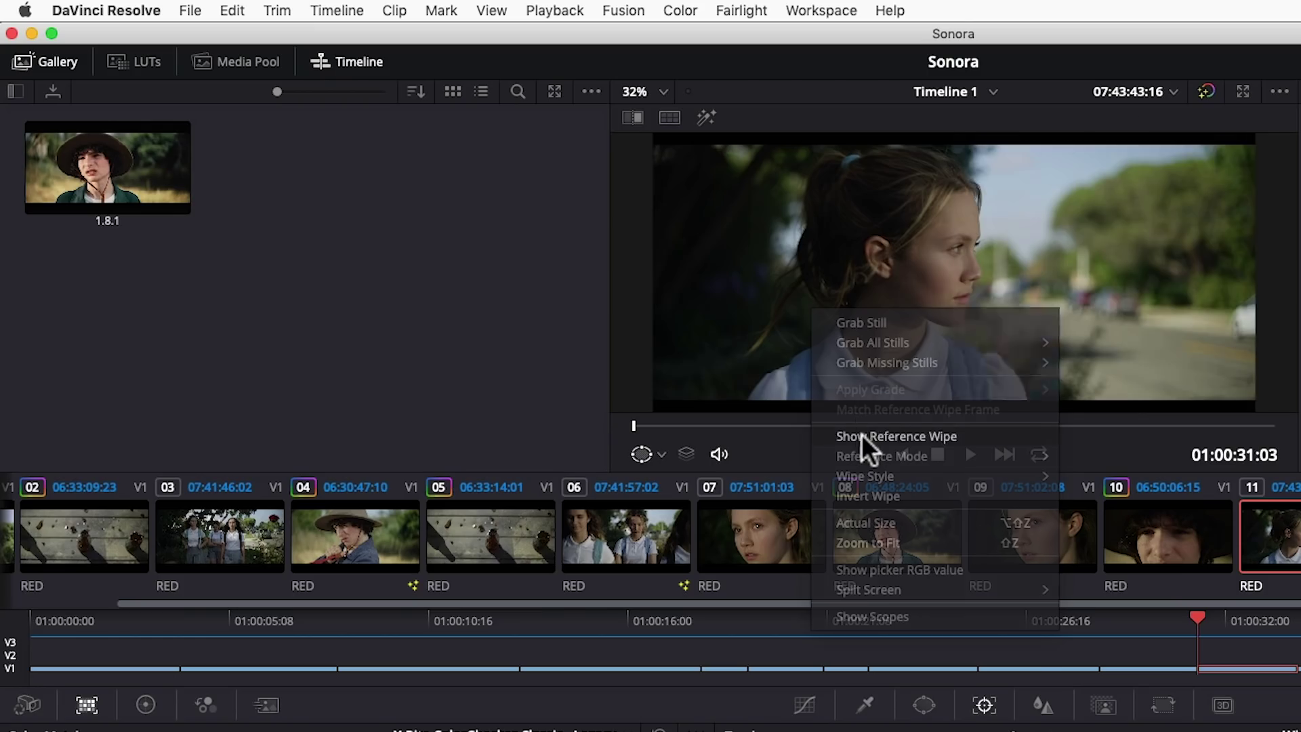
pyautogui.moveTo(819, 295); pyautogui.dragTo(914, 323)
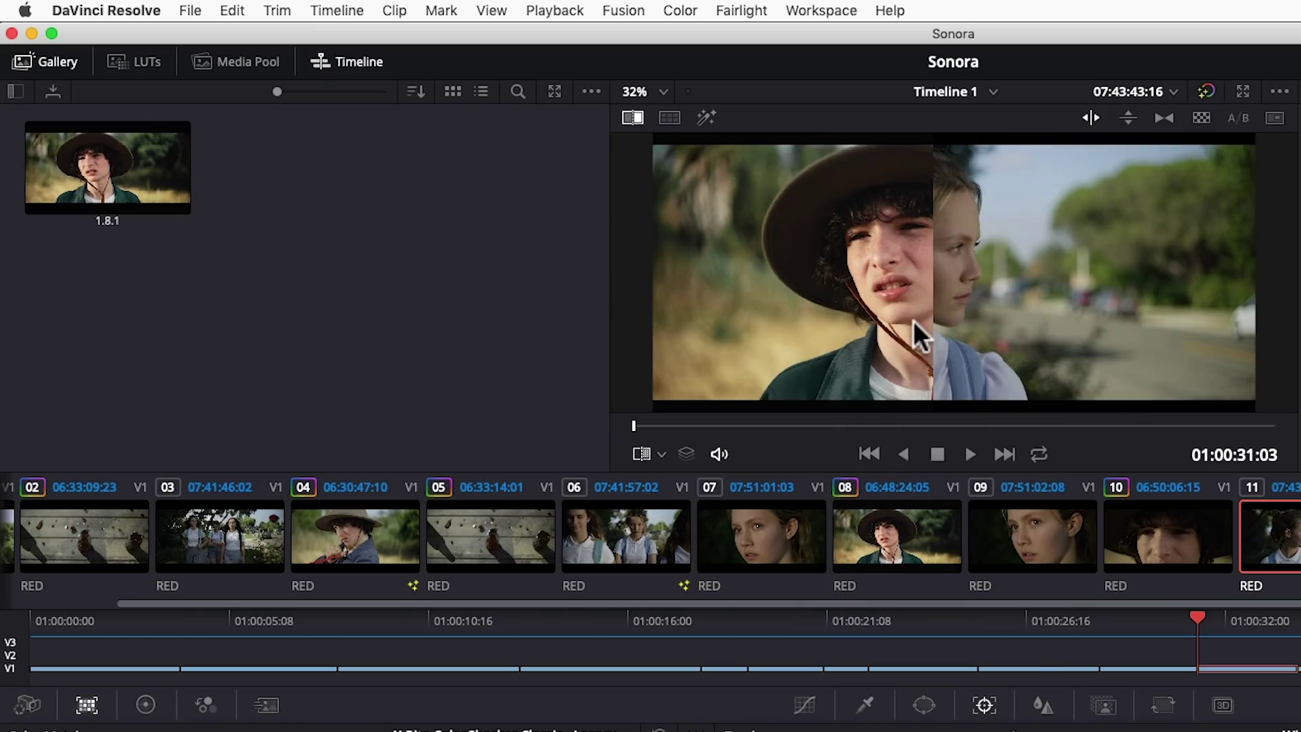
pyautogui.click(632, 118)
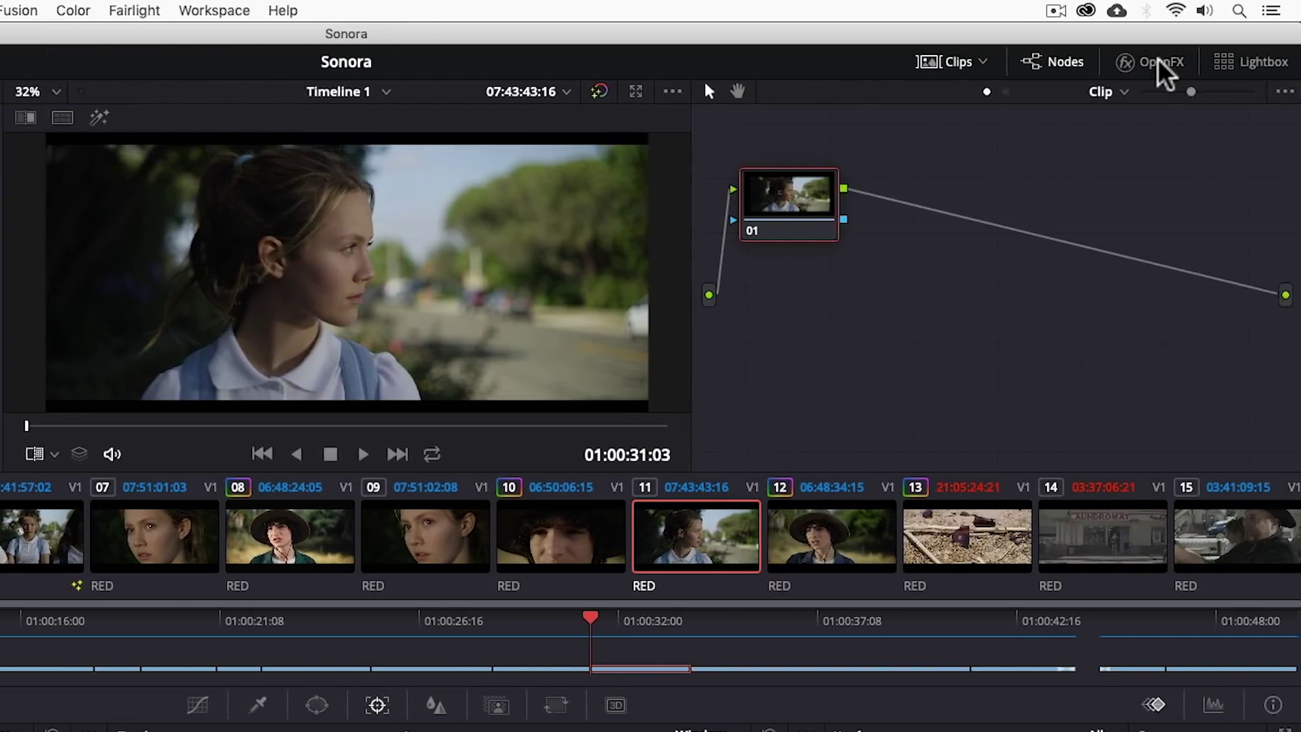
pyautogui.click(1157, 61)
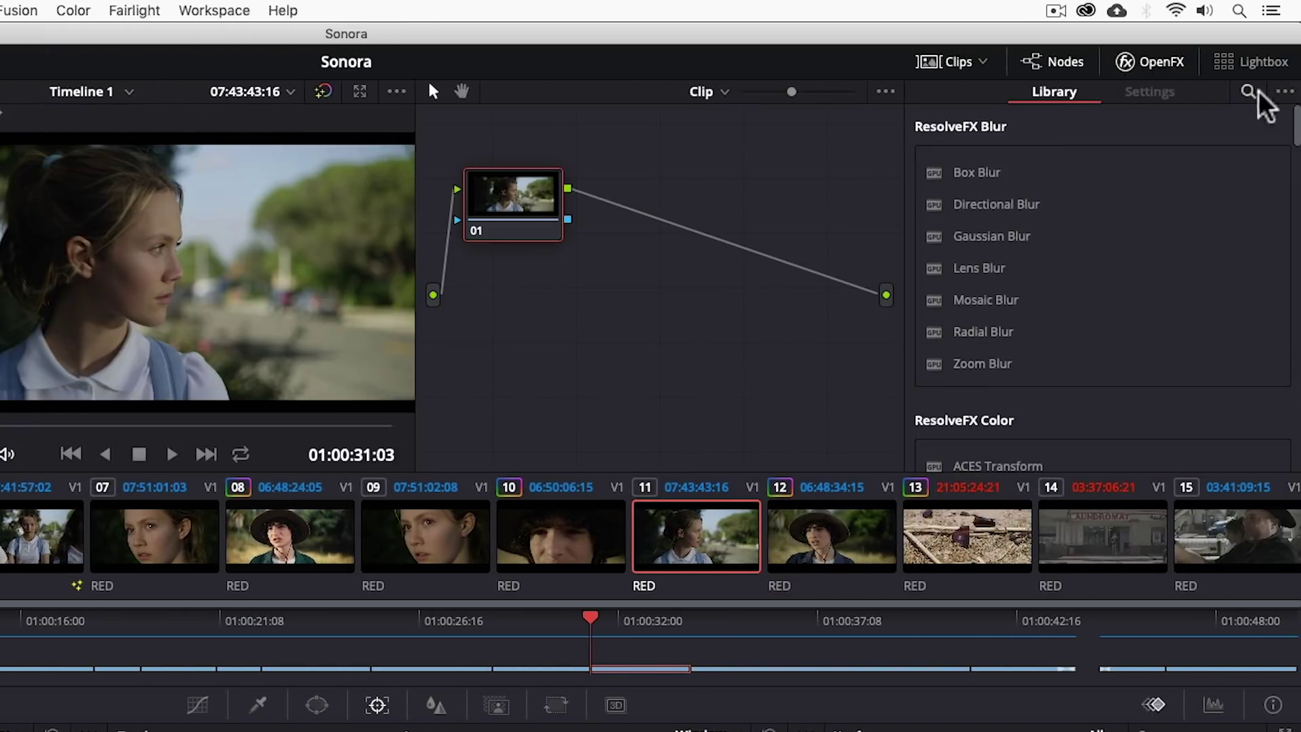
pyautogui.moveTo(1295, 126); pyautogui.dragTo(1296, 219)
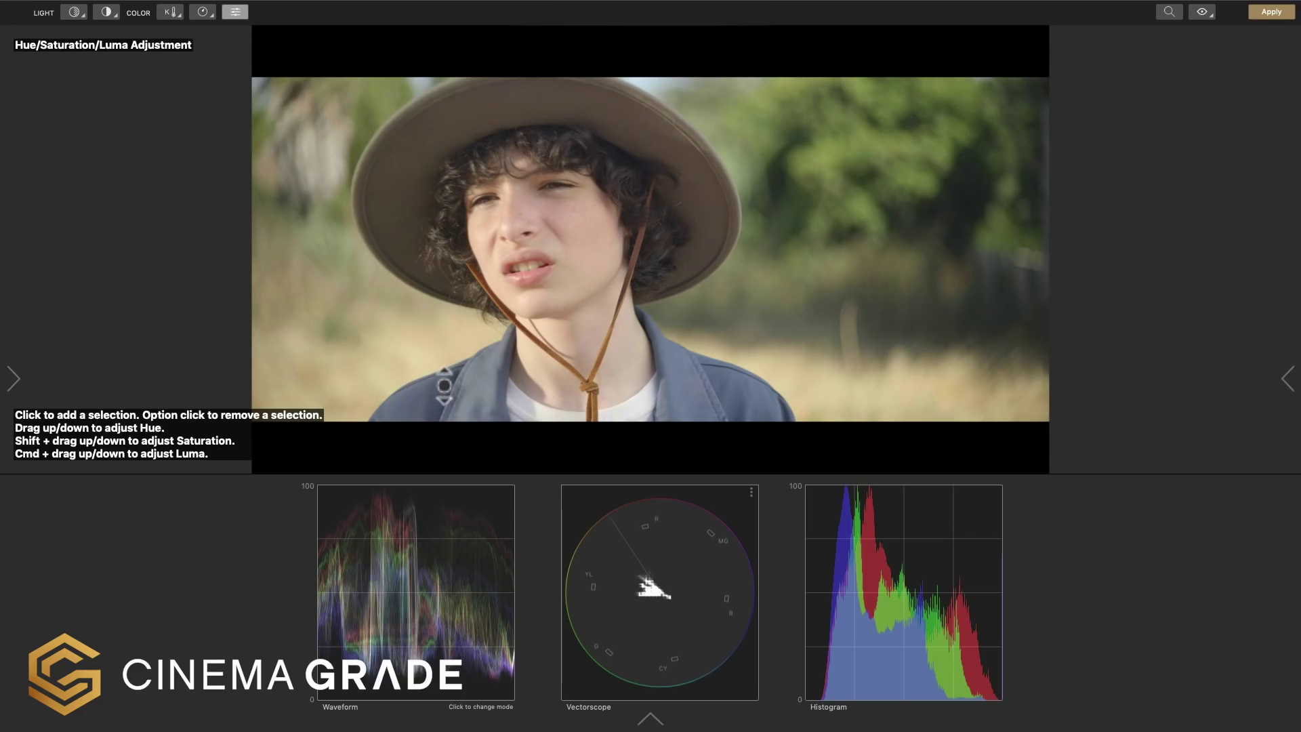
# - Shift the jacket and tree colours, then adjust the hat and lower-right shadow/midtone/highlight zones
pyautogui.moveTo(444, 385); pyautogui.dragTo(459, 312)
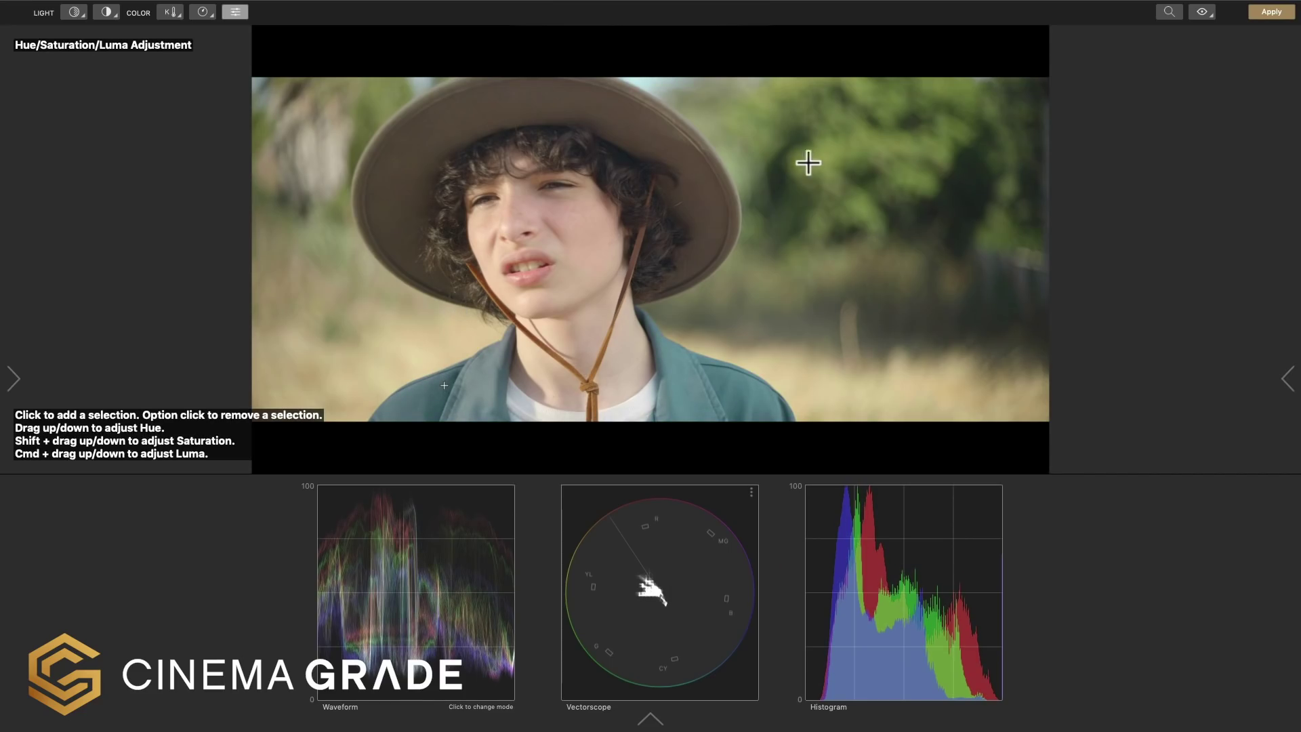
pyautogui.moveTo(816, 163); pyautogui.dragTo(822, 128)
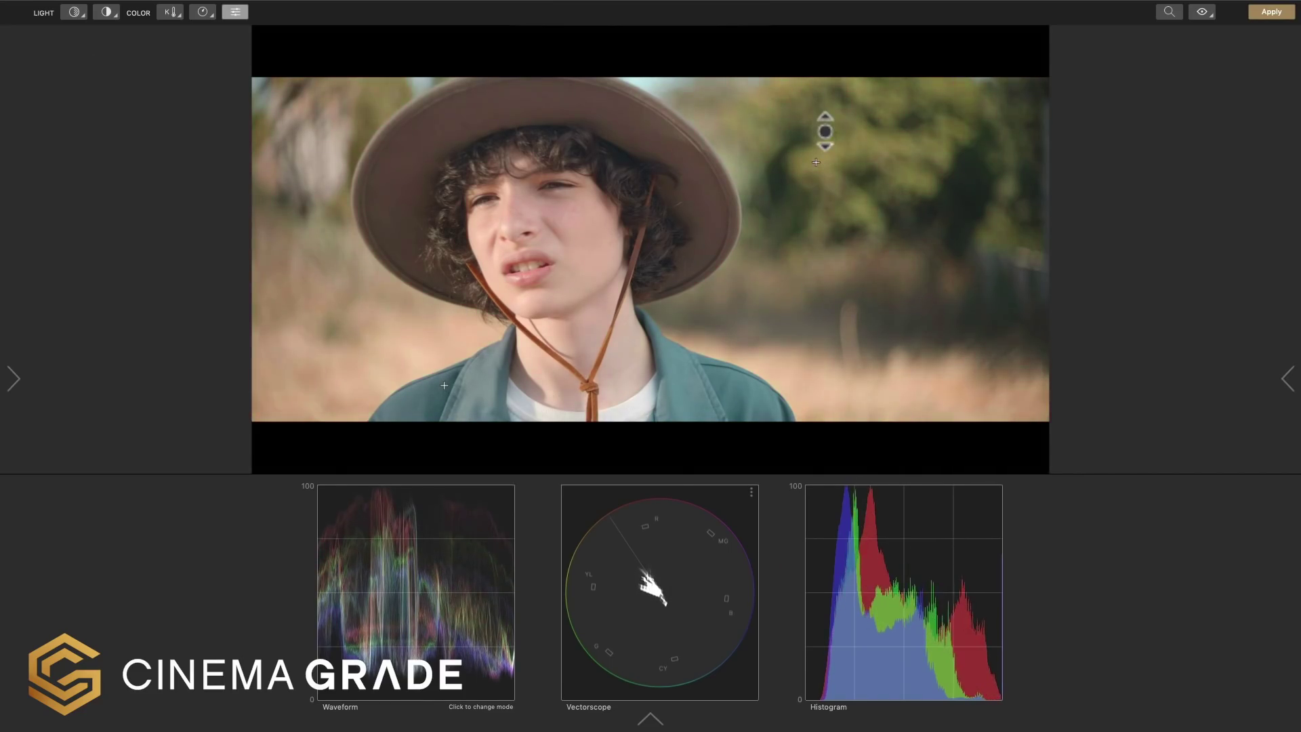
pyautogui.press('1')
pyautogui.moveTo(588, 269); pyautogui.dragTo(590, 270)
pyautogui.moveTo(623, 155)
pyautogui.mouseDown()
pyautogui.moveTo(619, 141)
pyautogui.moveTo(620, 162)
pyautogui.mouseUp()
pyautogui.moveTo(789, 363); pyautogui.dragTo(789, 370)
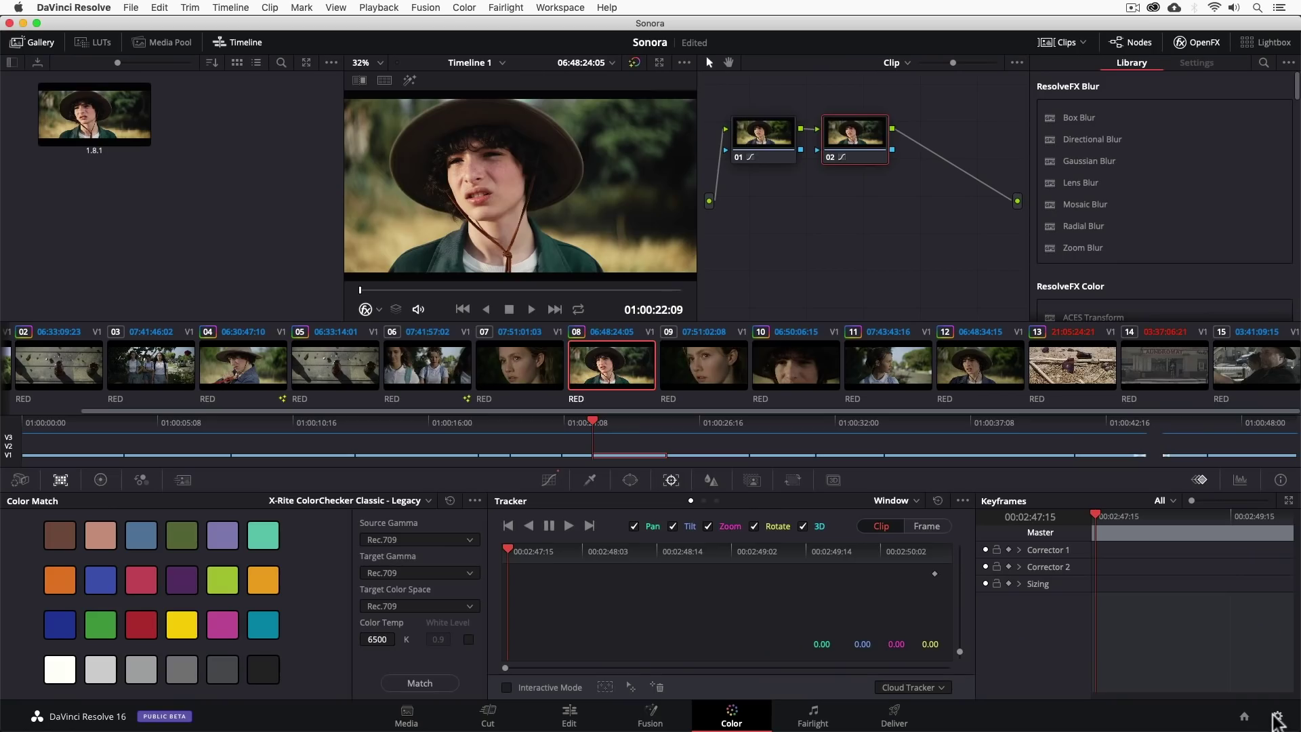
# - In Project Settings, choose ACEScct colour science, Blackmagic Design Film input and sRGB output
pyautogui.hotkey('shift', '9')
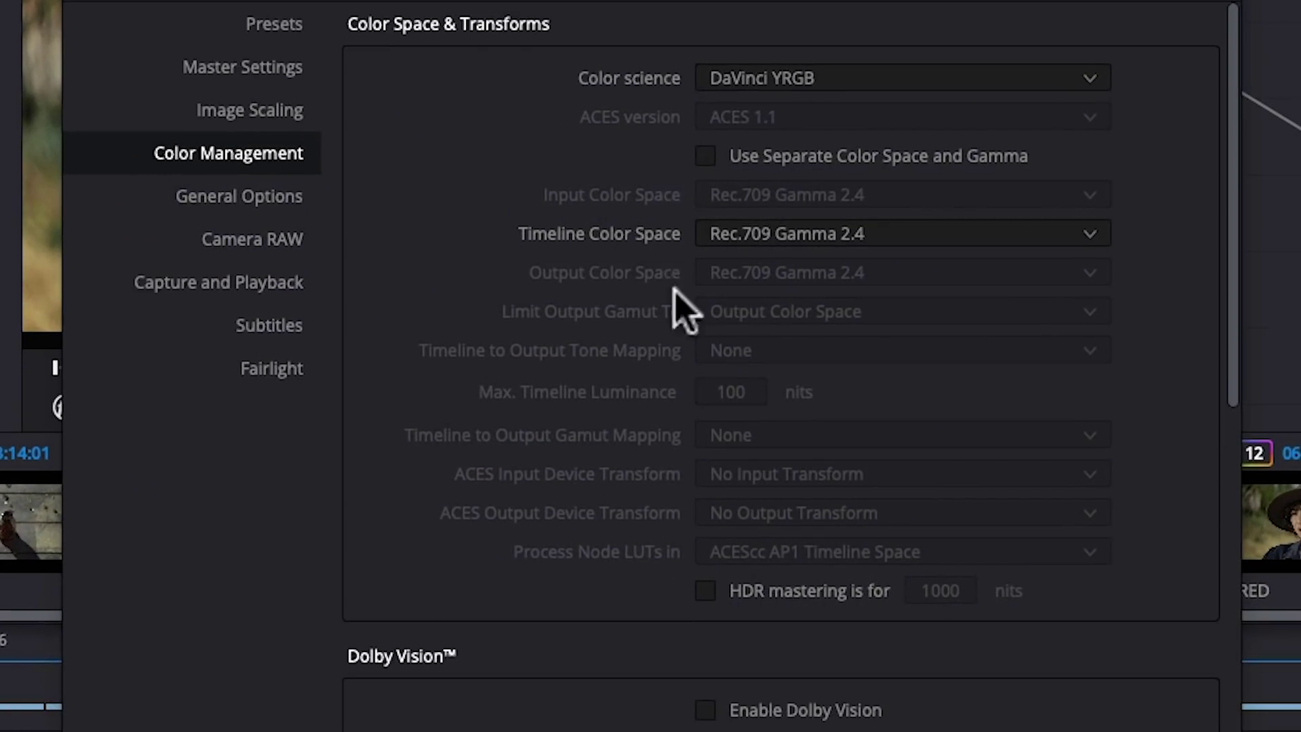
pyautogui.click(705, 119)
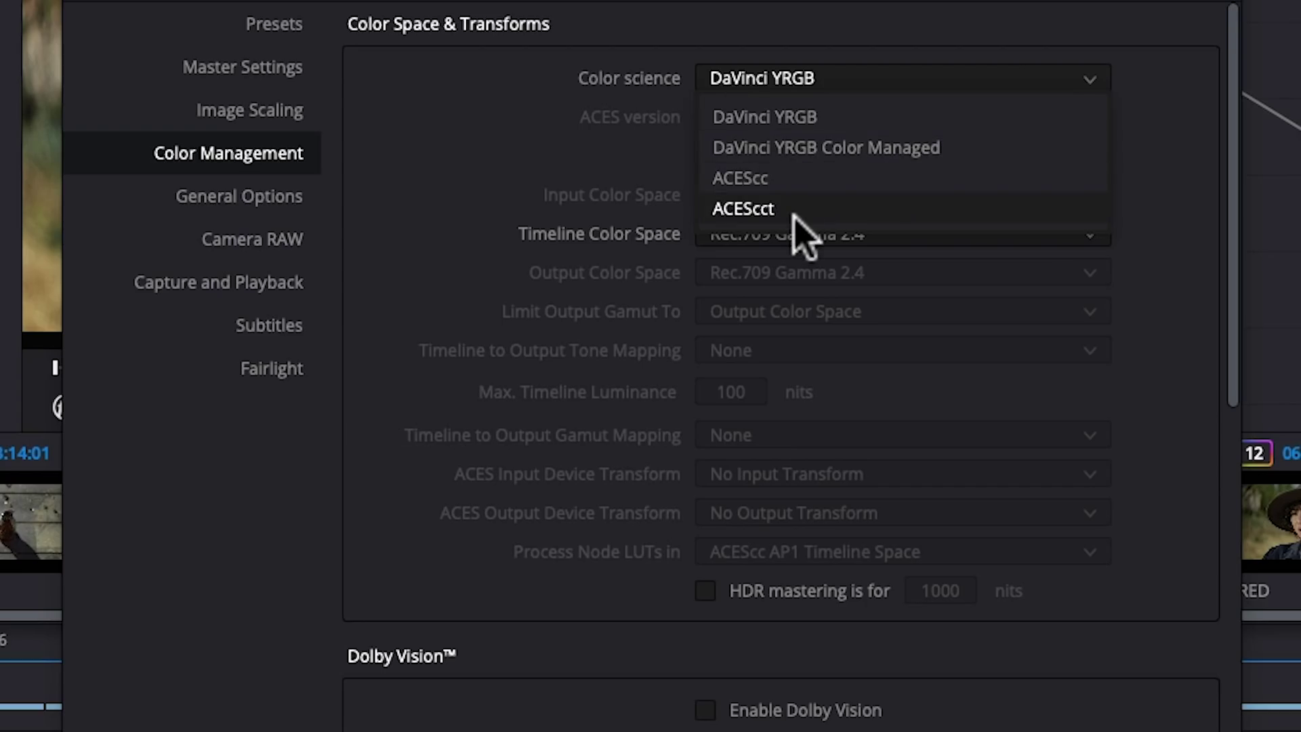
pyautogui.click(802, 233)
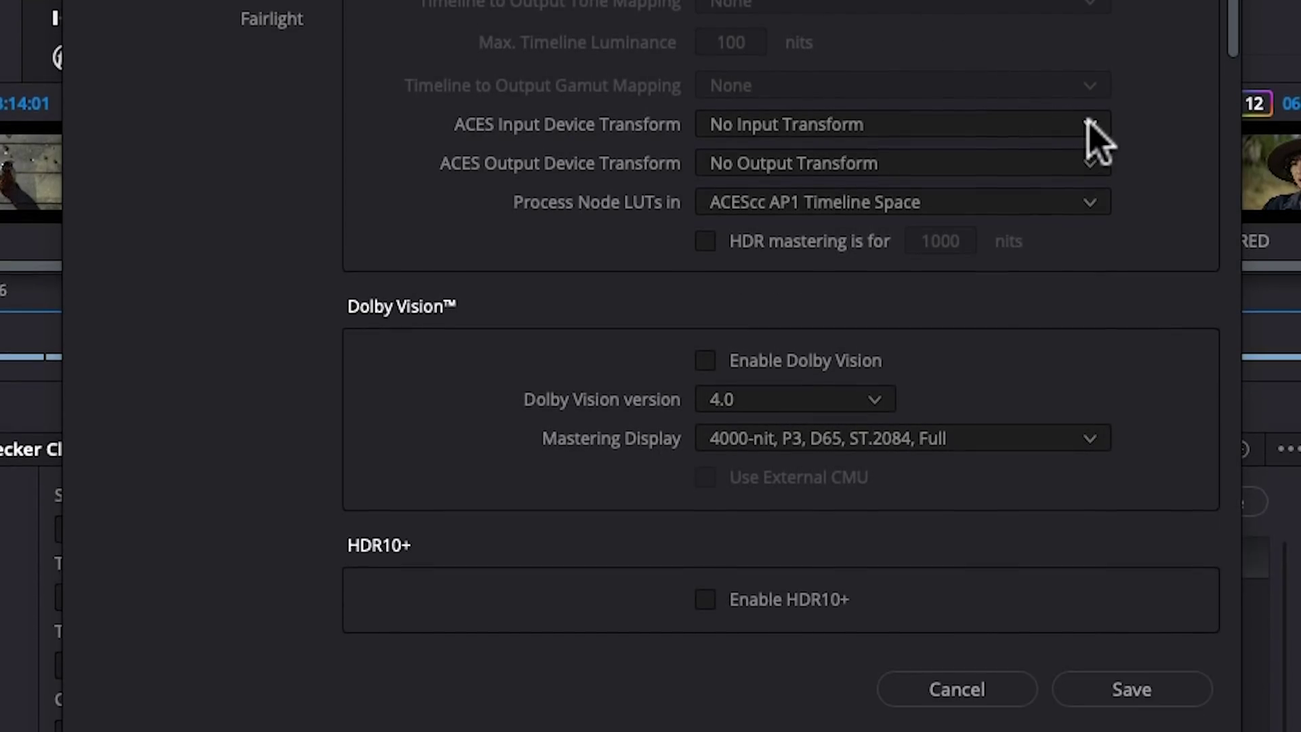
pyautogui.click(1092, 473)
pyautogui.click(1038, 282)
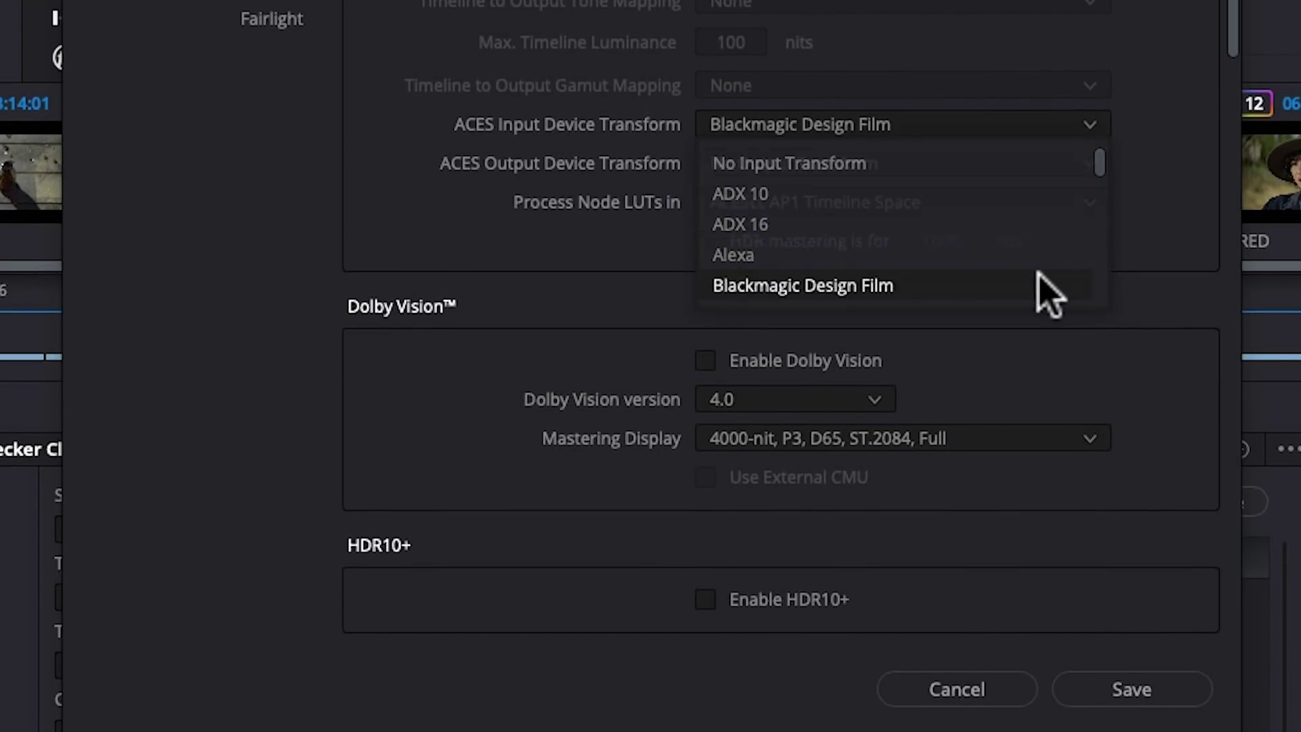
pyautogui.click(1089, 169)
pyautogui.moveTo(1094, 190); pyautogui.dragTo(1101, 281)
pyautogui.click(752, 265)
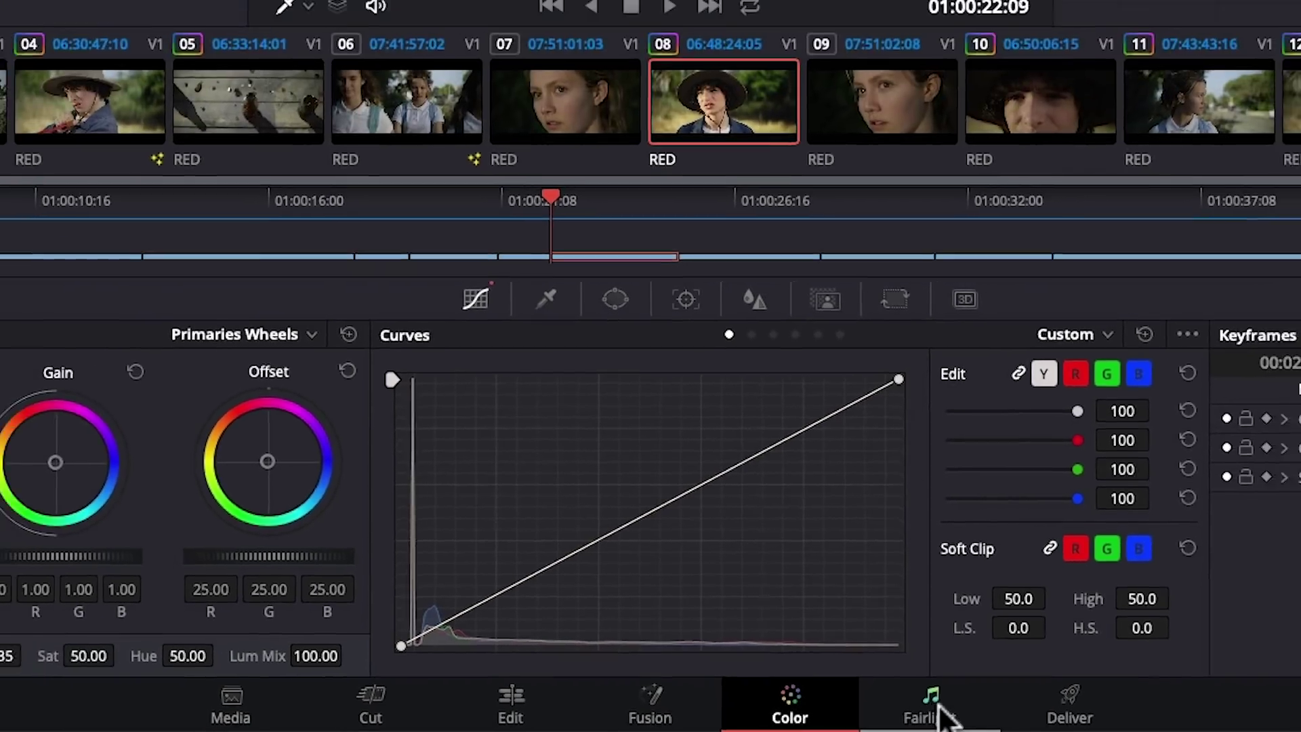
# - On the Fairlight page, show the Index, Markers, Sound Library, ADR and Metadata panels
pyautogui.click(995, 705)
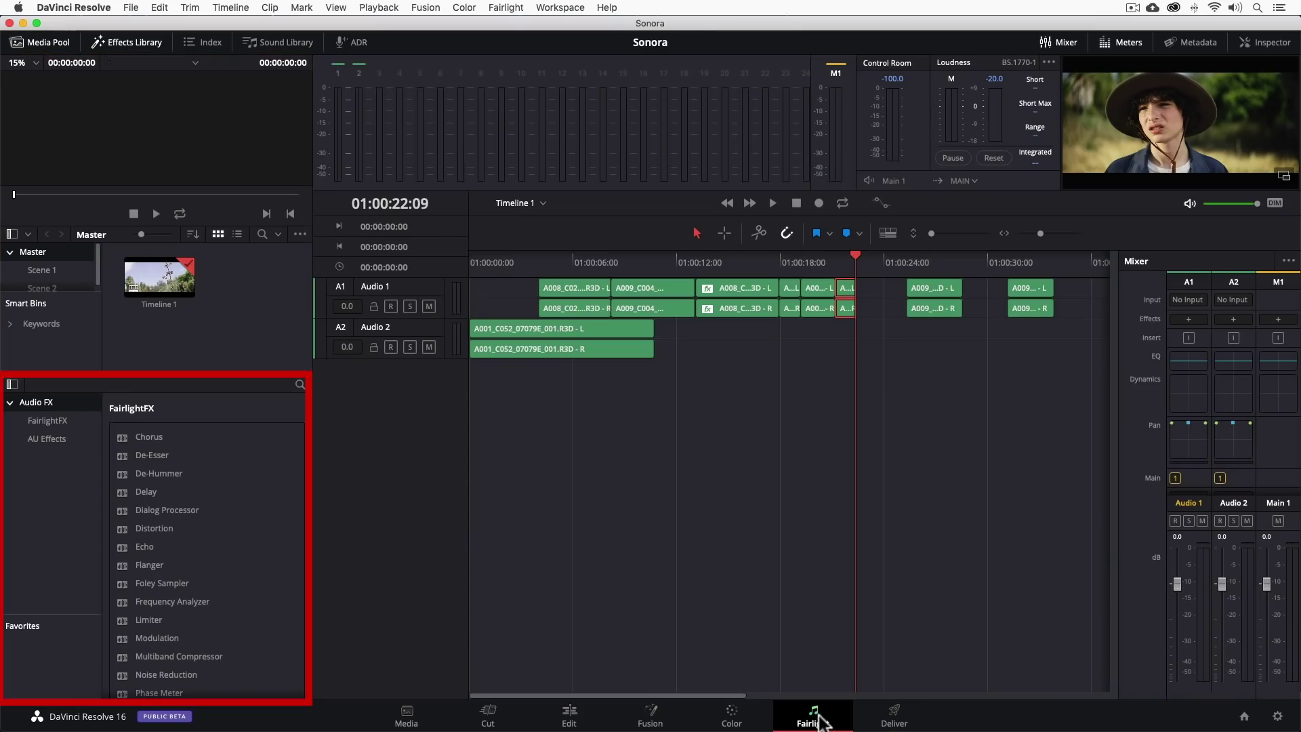
pyautogui.click(203, 42)
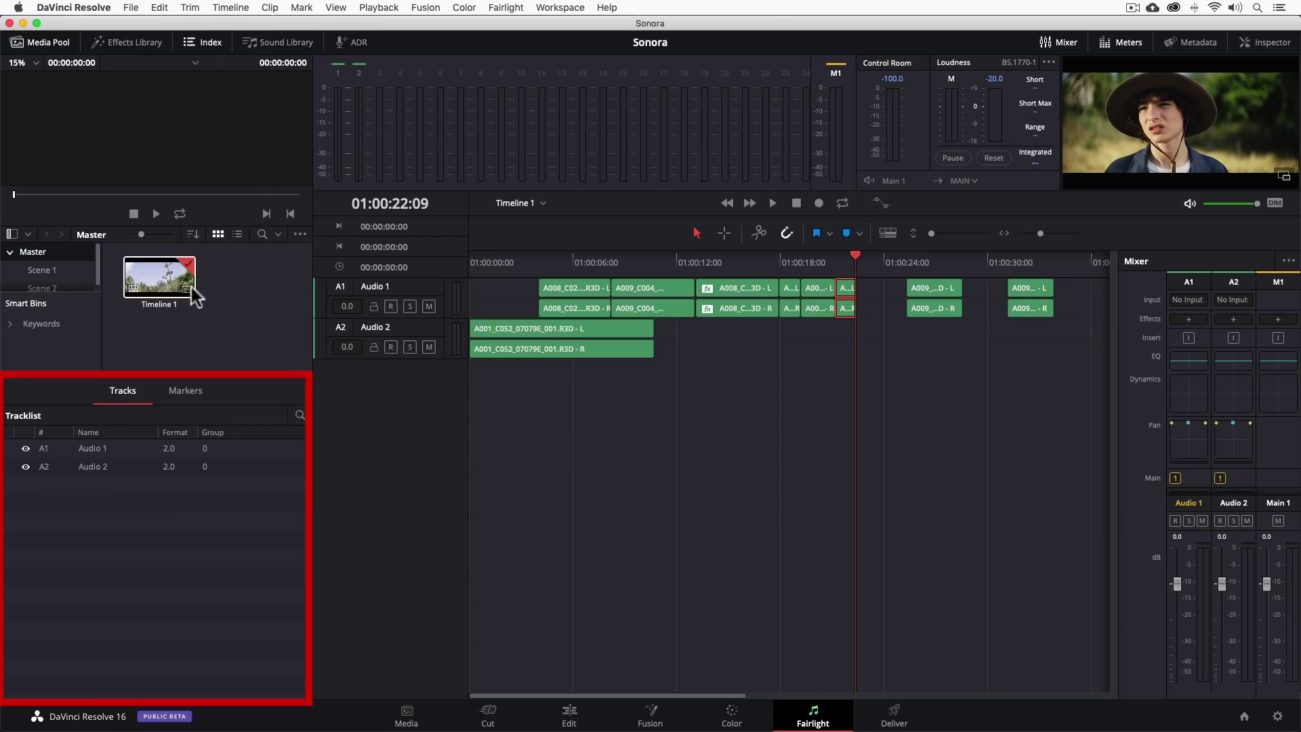
pyautogui.click(183, 391)
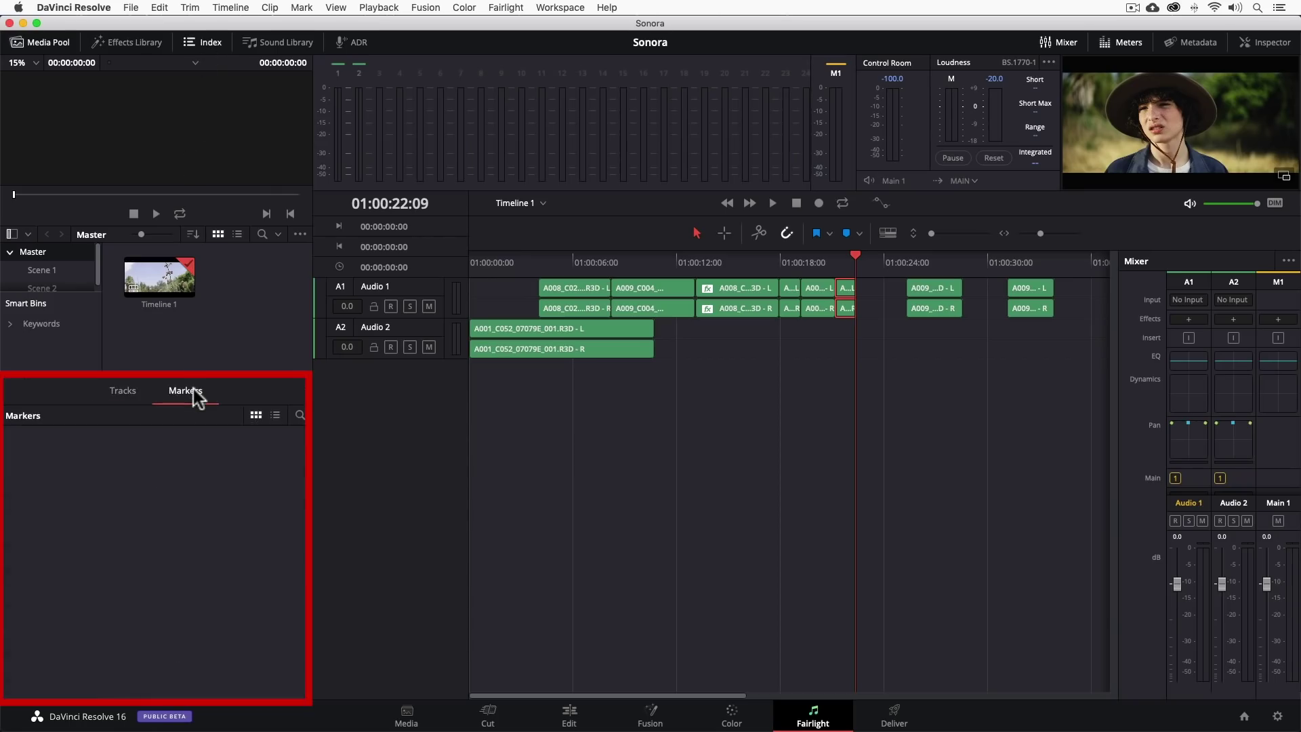
pyautogui.click(284, 43)
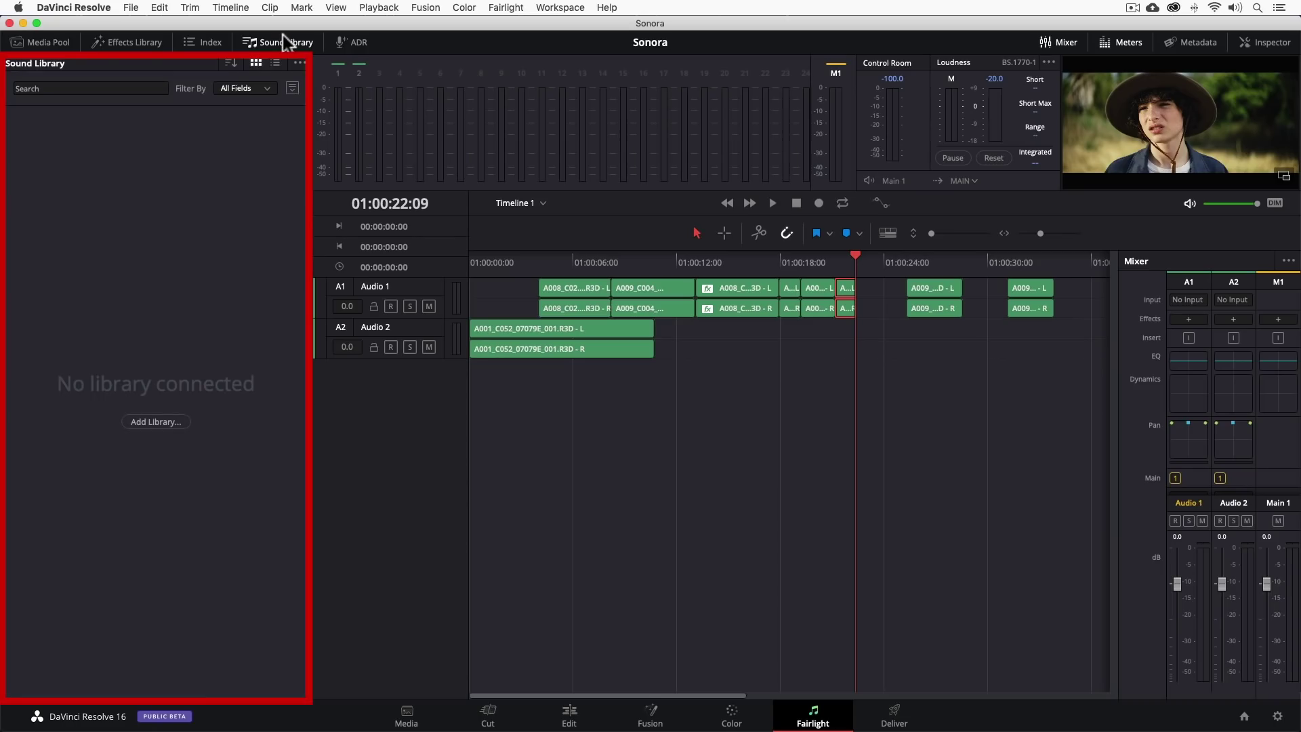
pyautogui.click(363, 40)
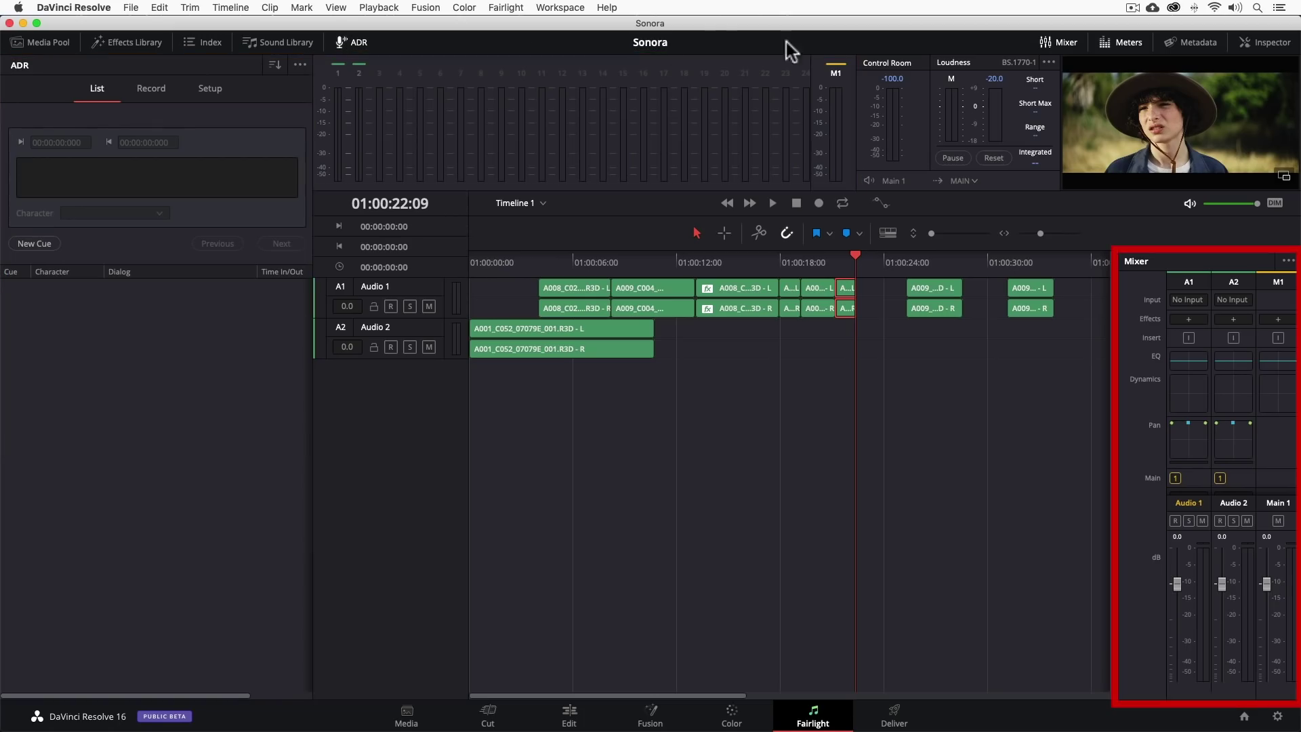
pyautogui.click(1186, 42)
# - Show the Inspector beside the Fairlight mixer, then move to the Deliver page
pyautogui.click(1265, 42)
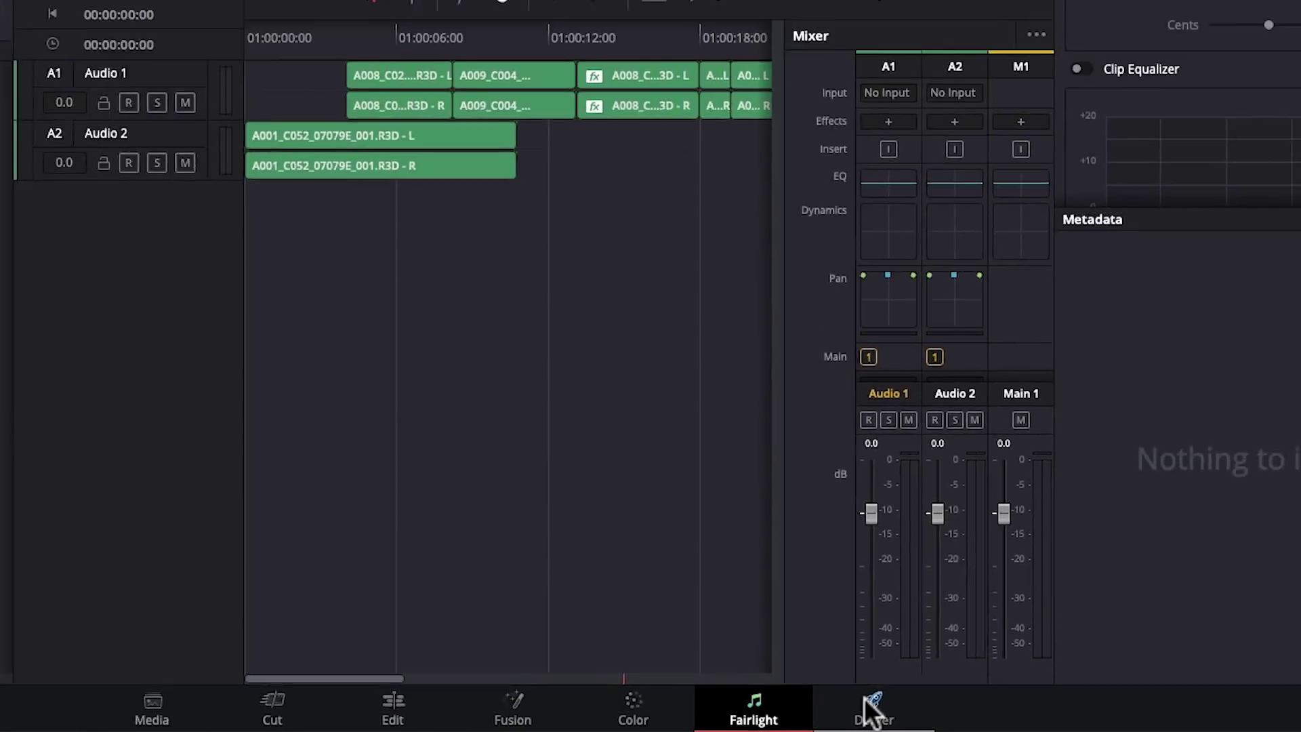
pyautogui.click(894, 715)
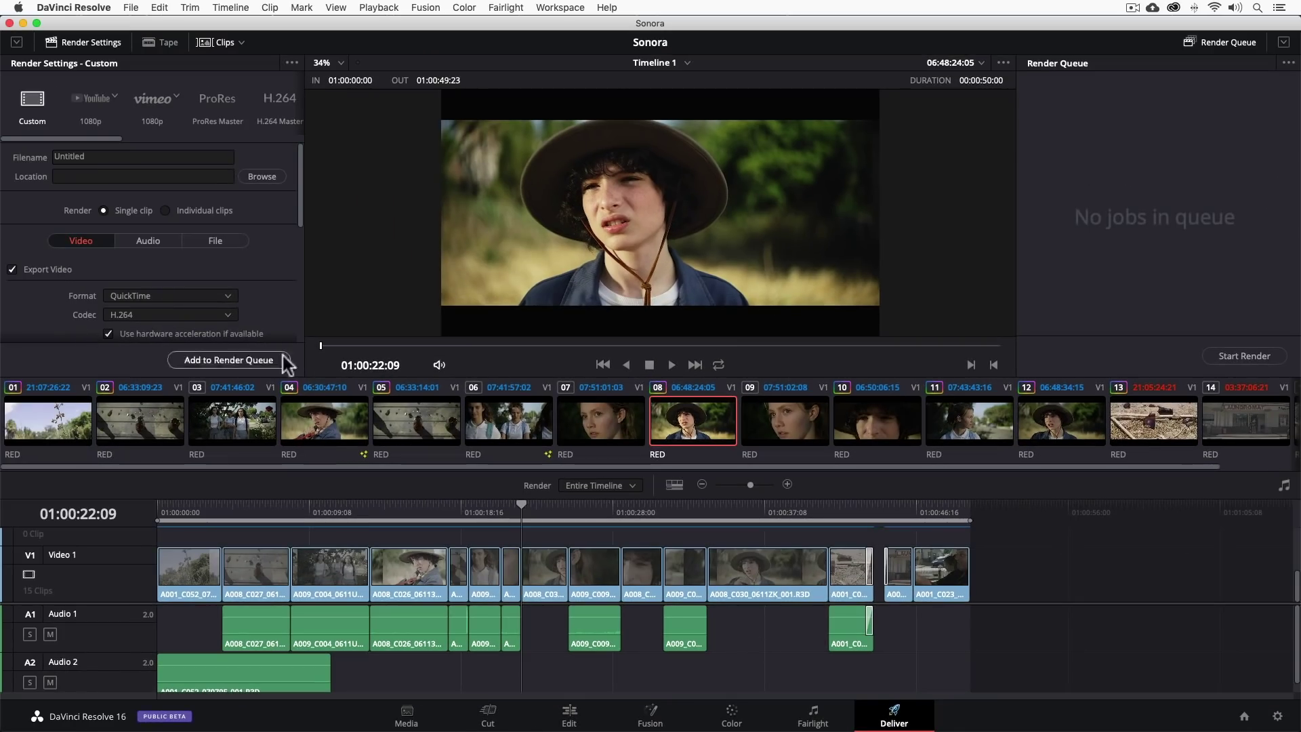
# - Keep QuickTime H.264 as the render codec and scroll the presets to H.265 Master
pyautogui.click(217, 314)
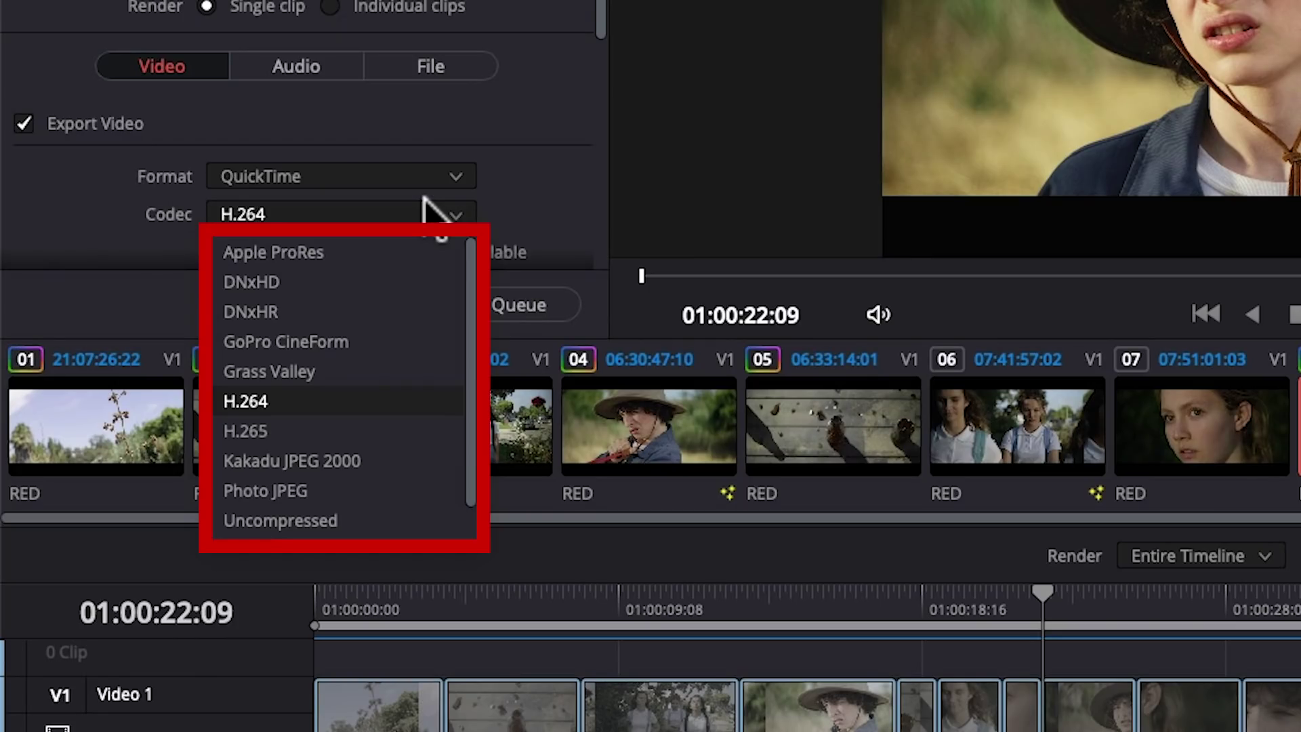
pyautogui.click(425, 203)
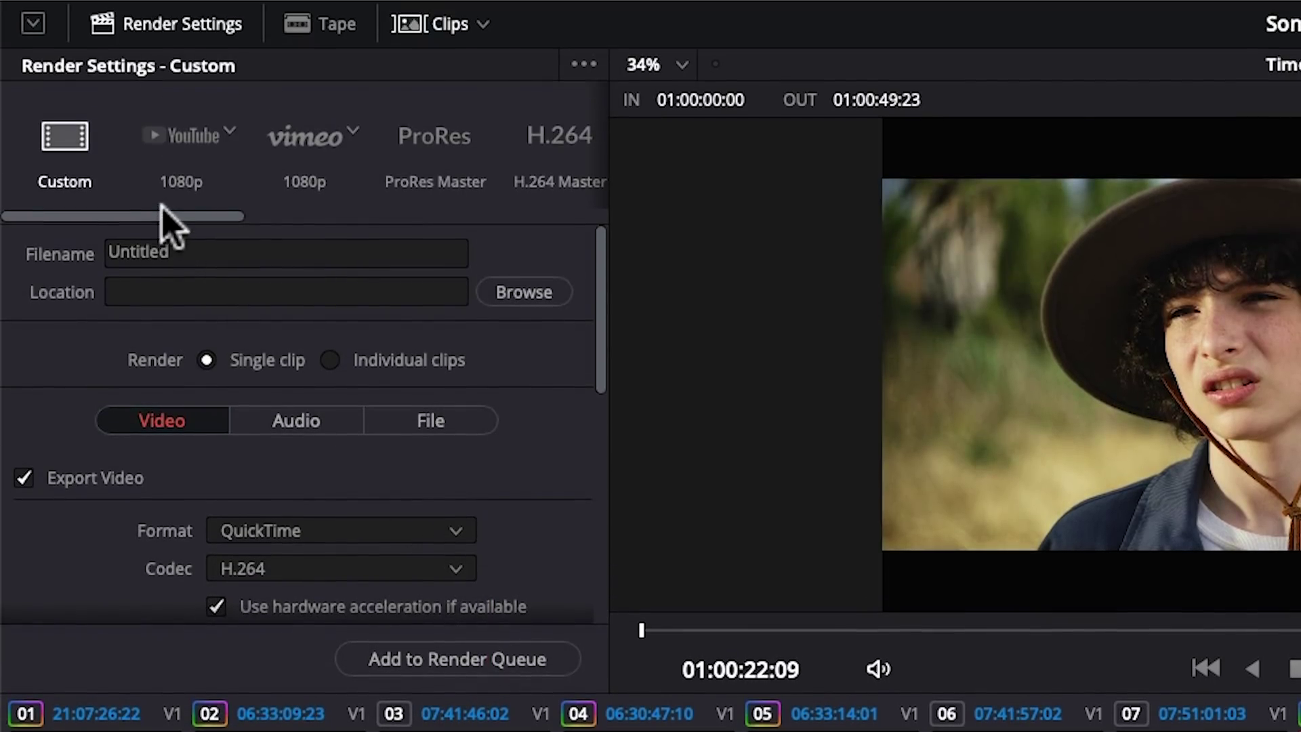
pyautogui.moveTo(162, 207); pyautogui.dragTo(220, 211)
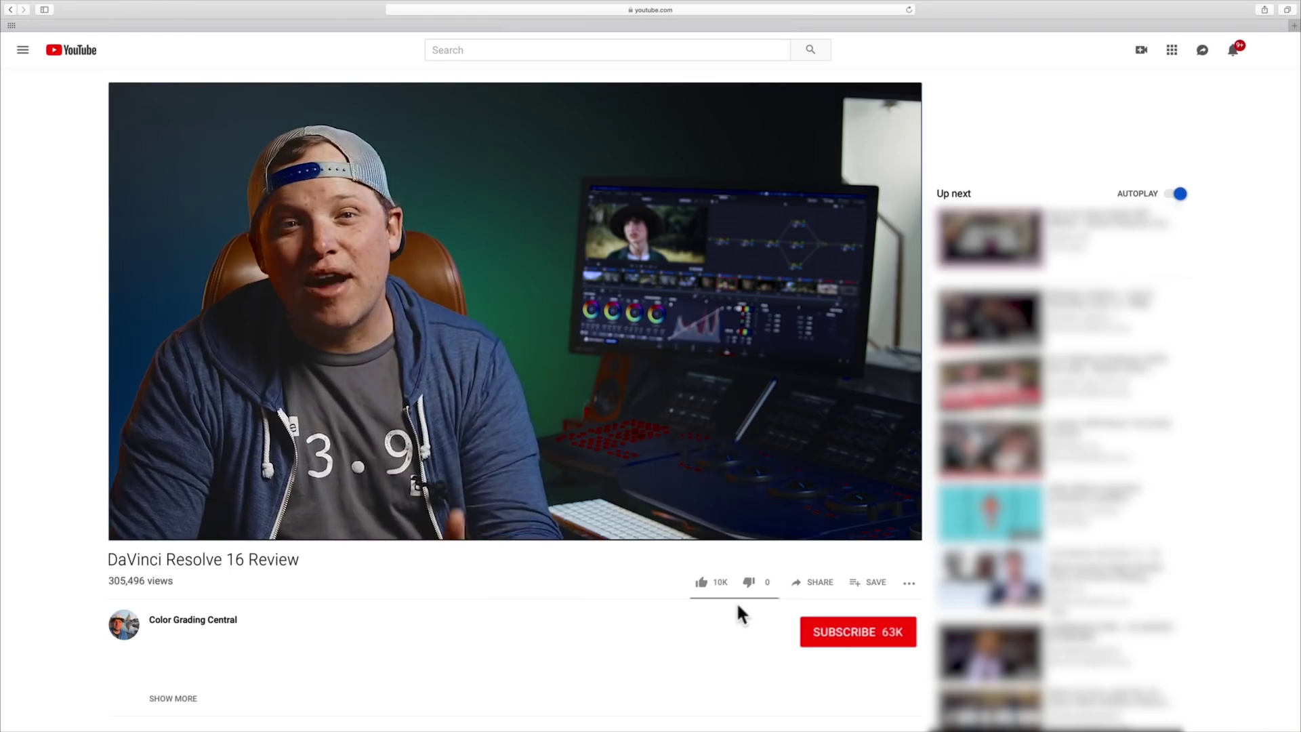
# - Subscribe to the Color Grading Central YouTube channel and turn on its notification bell
pyautogui.click(817, 639)
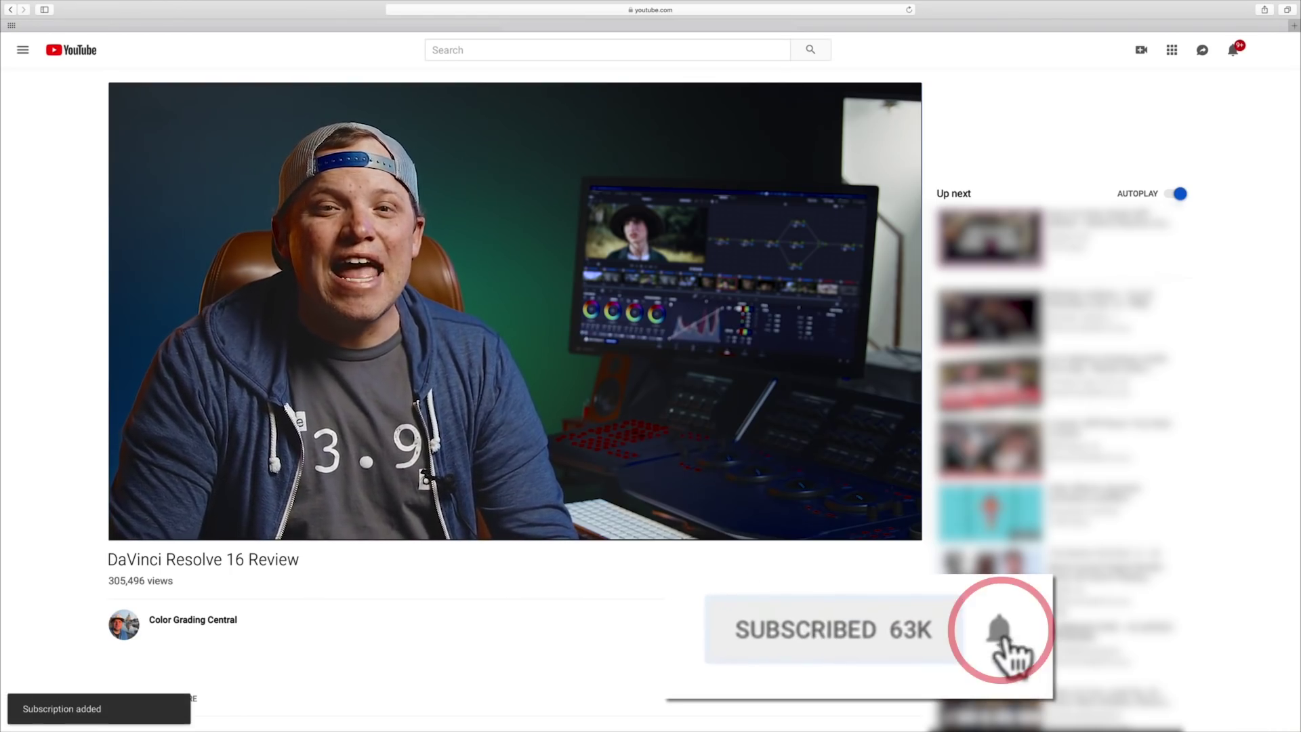
pyautogui.click(1009, 647)
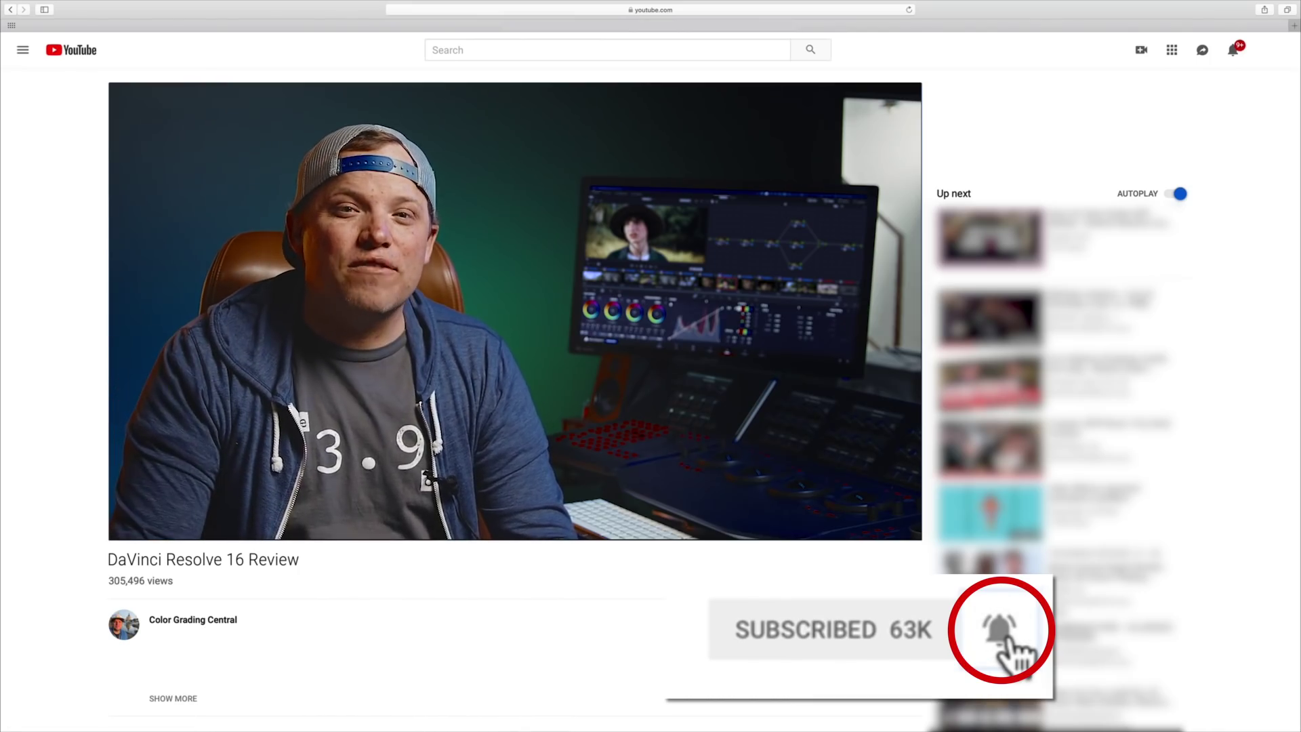